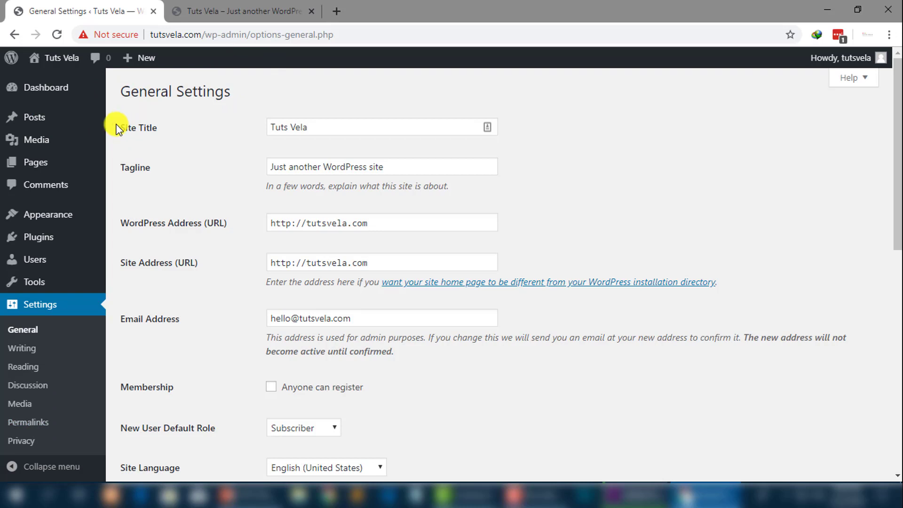
Examine the Site Title and Tagline settings and compare them with the header on the site's front page
{"action": "left_click_drag", "start_coordinate": [149, 133], "coordinate": [151, 125]}
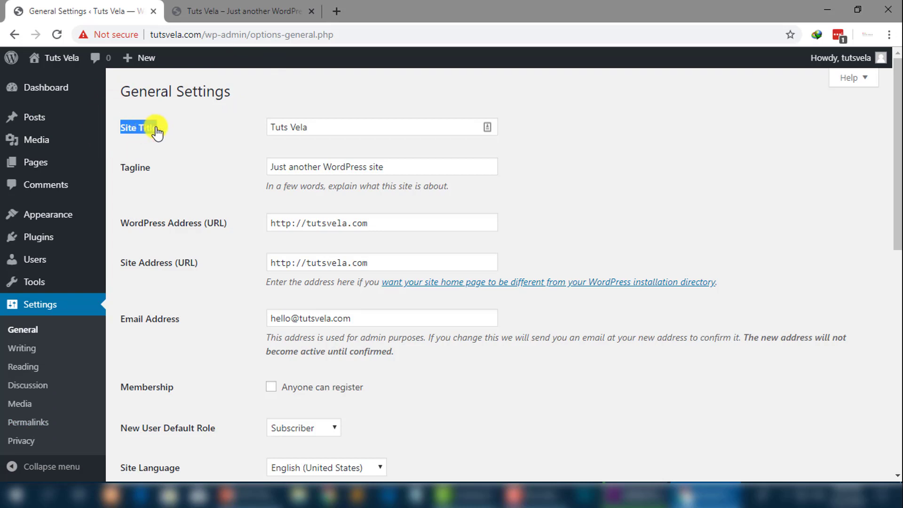
{"action": "triple_click", "coordinate": [348, 127]}
{"action": "mouse_move", "coordinate": [257, 129]}
{"action": "left_mouse_down"}
{"action": "mouse_move", "coordinate": [321, 128]}
{"action": "mouse_move", "coordinate": [263, 128]}
{"action": "left_mouse_up"}
{"action": "left_click_drag", "start_coordinate": [321, 126], "coordinate": [242, 134]}
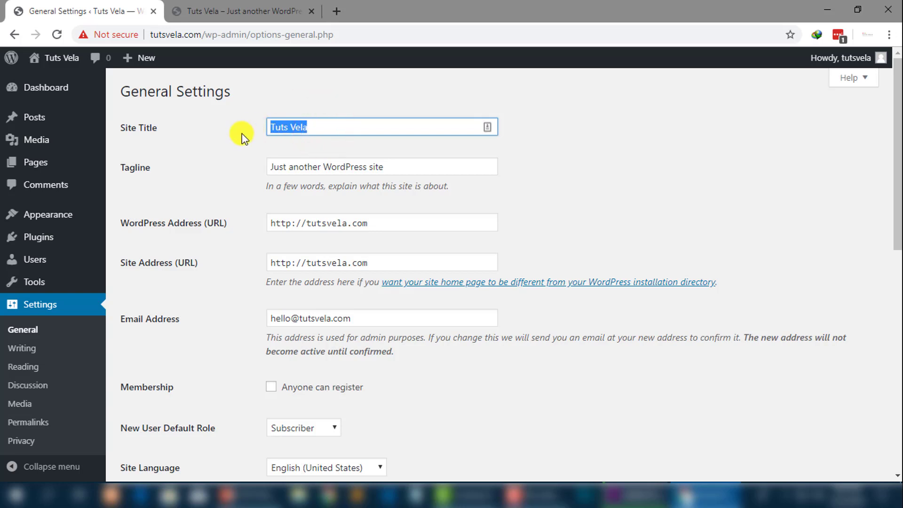
{"action": "left_click", "coordinate": [241, 134]}
{"action": "left_click", "coordinate": [238, 13]}
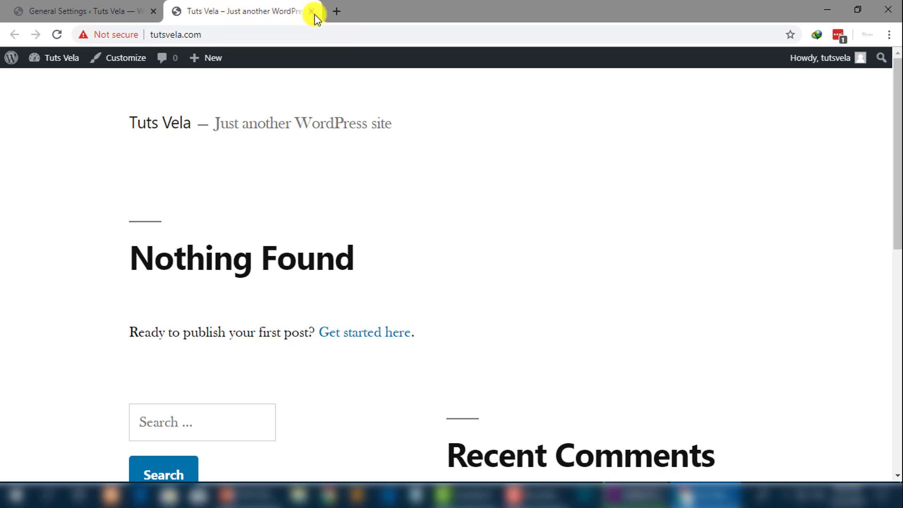
{"action": "left_click", "coordinate": [82, 6]}
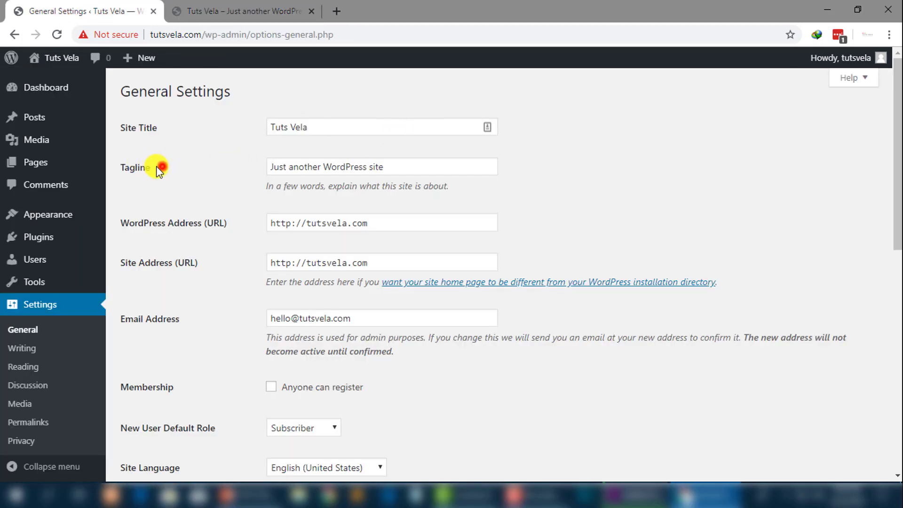
{"action": "left_click_drag", "start_coordinate": [156, 165], "coordinate": [122, 171]}
{"action": "left_click", "coordinate": [122, 170]}
{"action": "double_click", "coordinate": [133, 169]}
{"action": "left_click_drag", "start_coordinate": [413, 165], "coordinate": [252, 161]}
{"action": "left_click", "coordinate": [248, 156]}
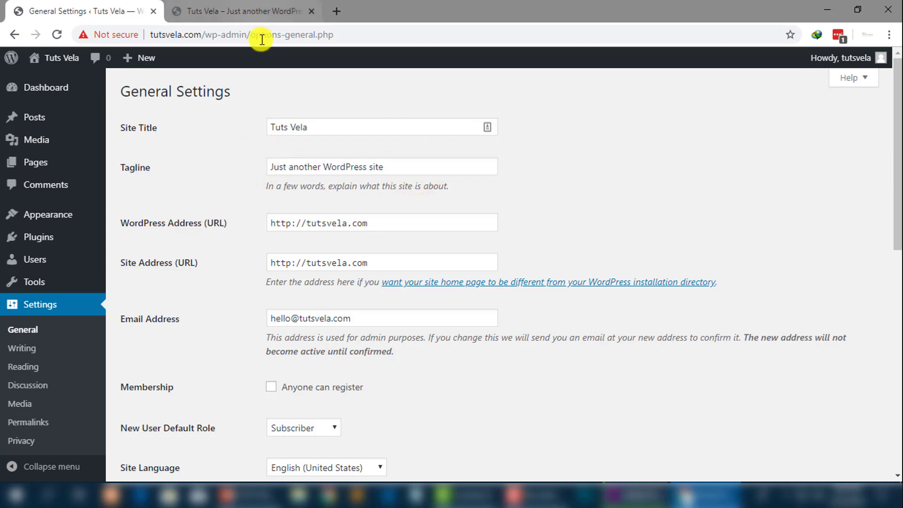
Switch to Sublime Text, copy the heading line "Your Benefit Our Happiness" from its note, and return to the browser
{"action": "triple_click", "coordinate": [403, 165]}
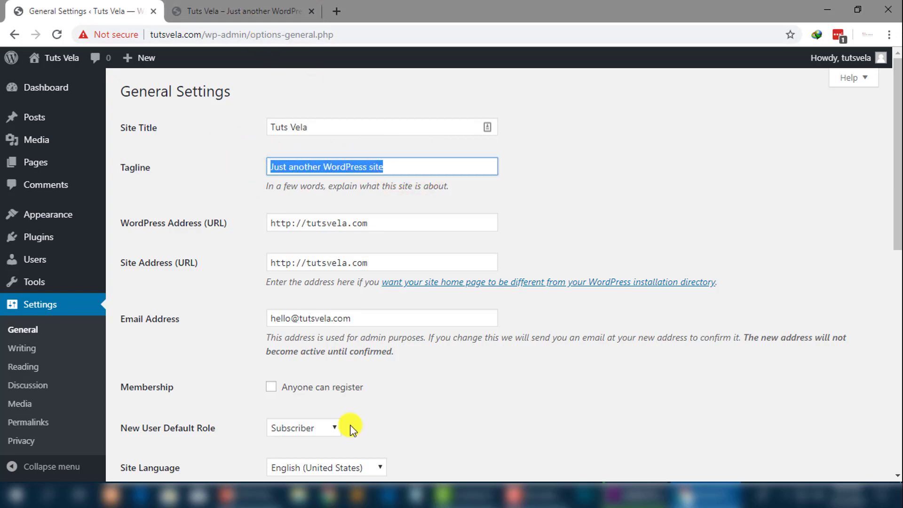
{"action": "left_click", "coordinate": [346, 498]}
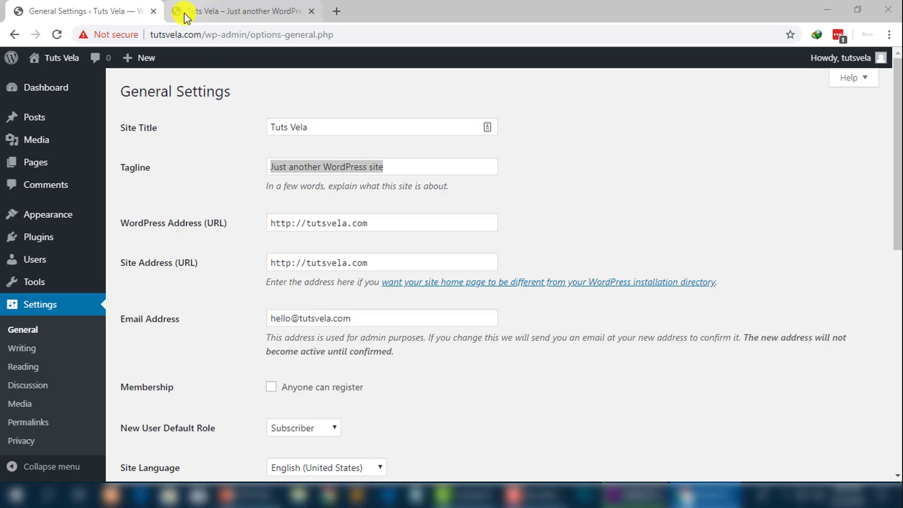
{"action": "key", "text": "alt+Tab"}
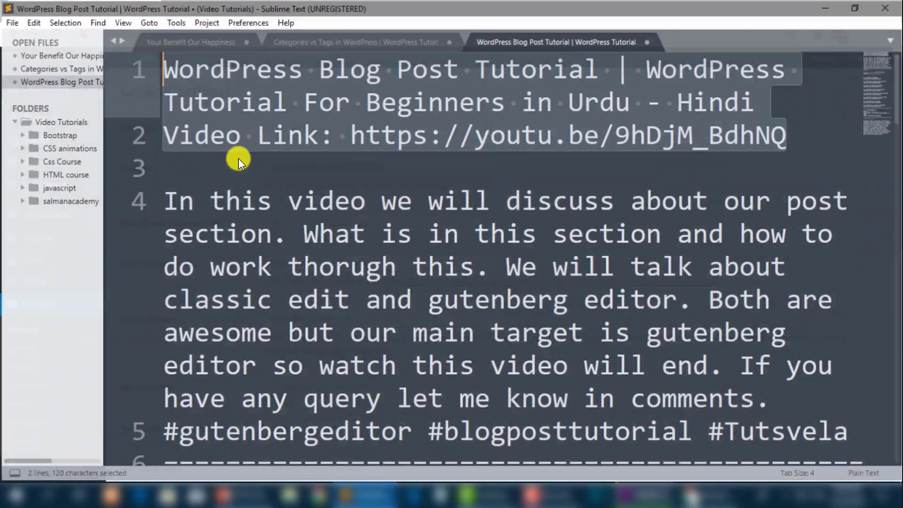
{"action": "left_click", "coordinate": [182, 37]}
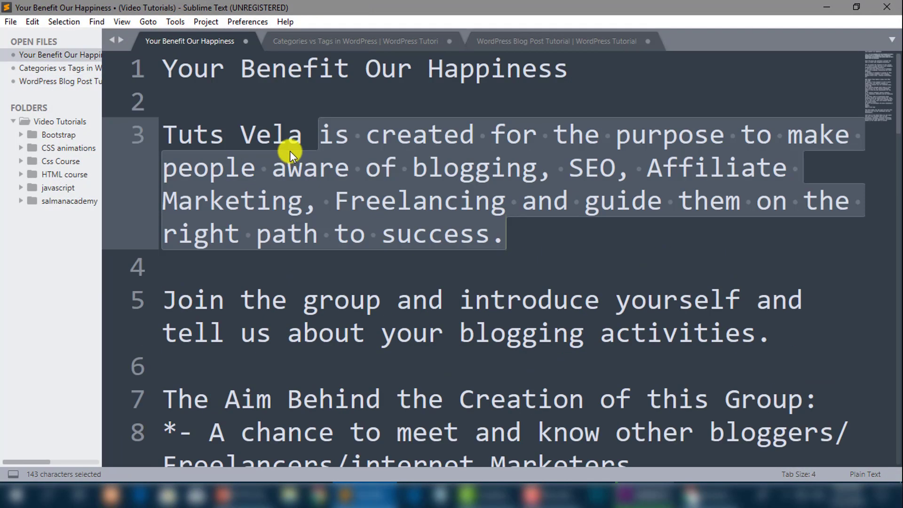
{"action": "left_click", "coordinate": [308, 134]}
{"action": "left_click_drag", "start_coordinate": [590, 79], "coordinate": [150, 59]}
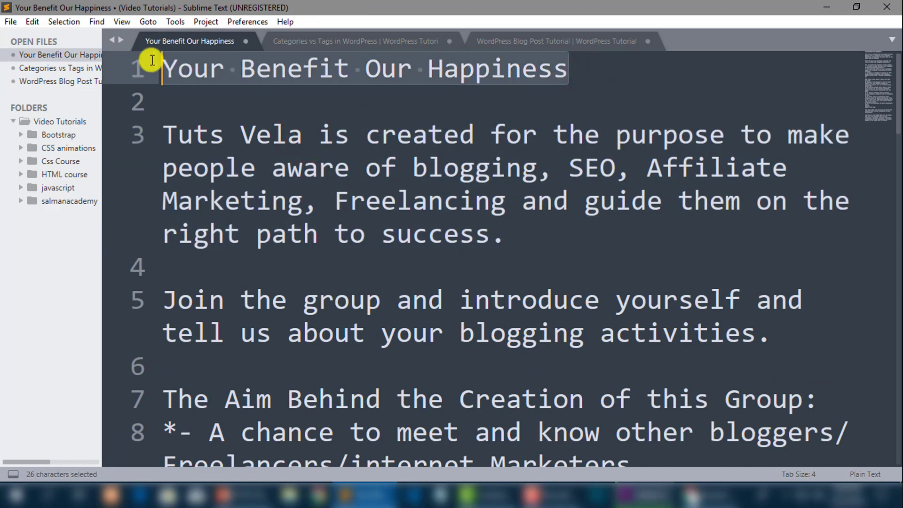
{"action": "right_click", "coordinate": [222, 63]}
{"action": "left_click", "coordinate": [253, 112]}
{"action": "left_click", "coordinate": [382, 75]}
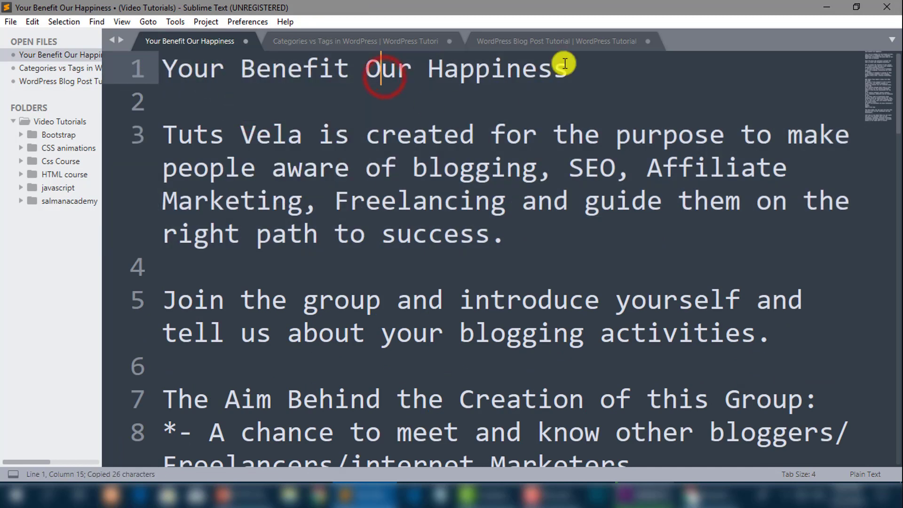
{"action": "left_click_drag", "start_coordinate": [611, 57], "coordinate": [118, 61]}
{"action": "right_click", "coordinate": [274, 71]}
{"action": "left_click", "coordinate": [340, 114]}
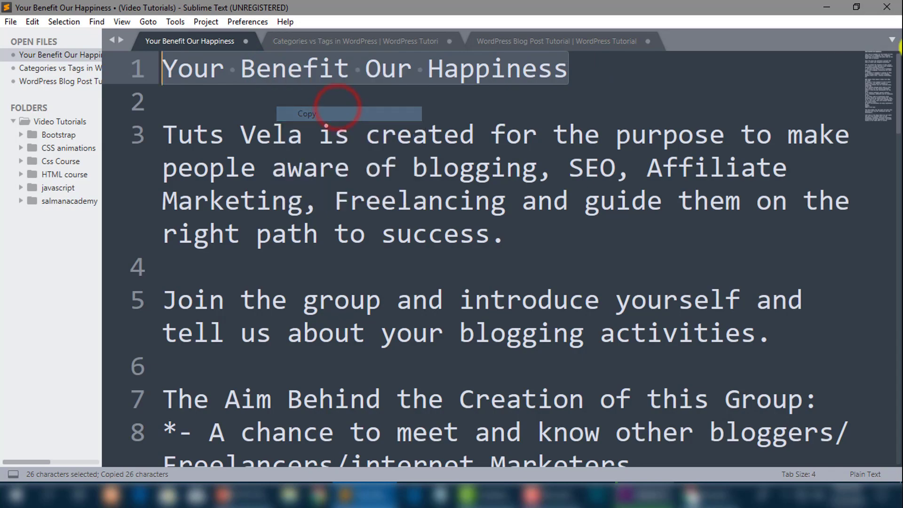
{"action": "left_click", "coordinate": [826, 7]}
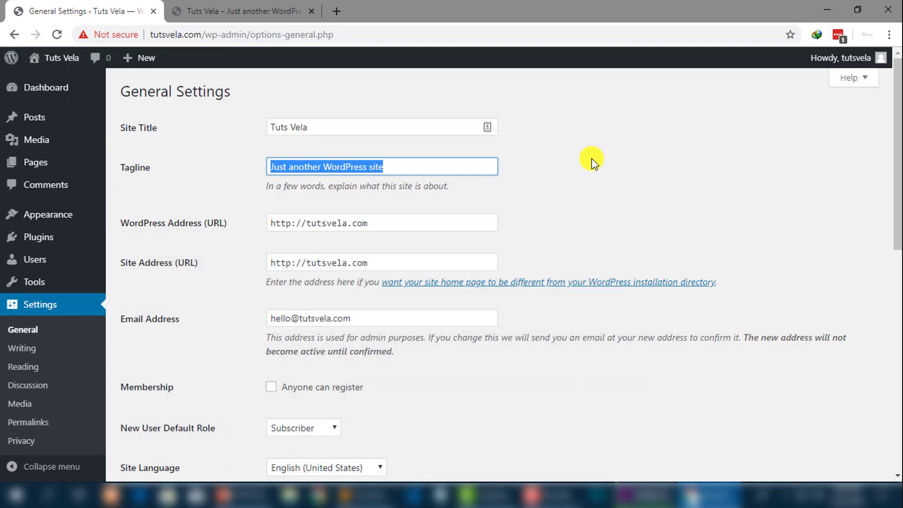
Search Google for "iftiseo" in a new tab to see how its tagline appears, and close the tab
{"action": "left_click", "coordinate": [336, 11]}
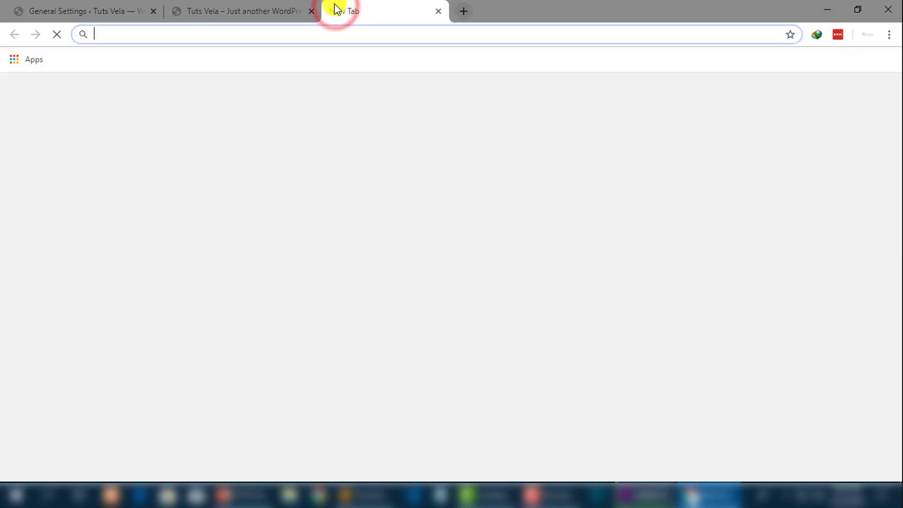
{"action": "type", "text": "i"}
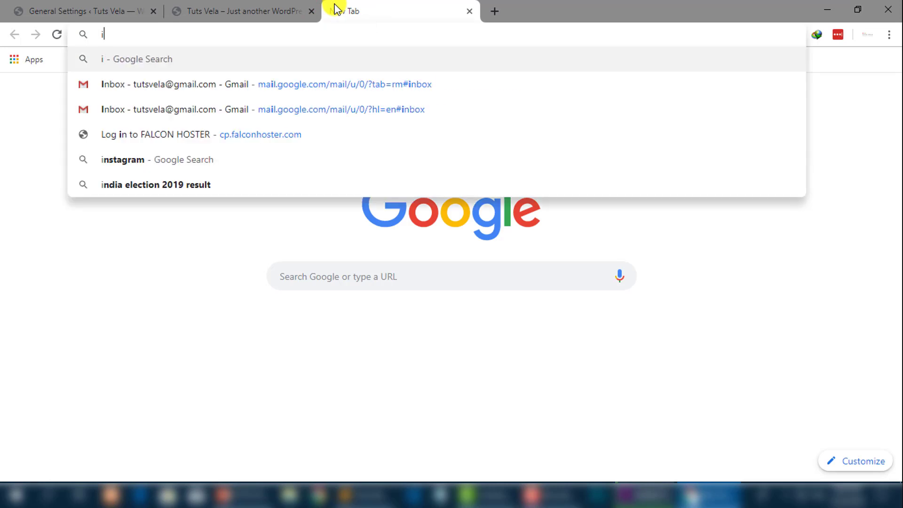
{"action": "type", "text": "ftiseo"}
{"action": "key", "text": "Return"}
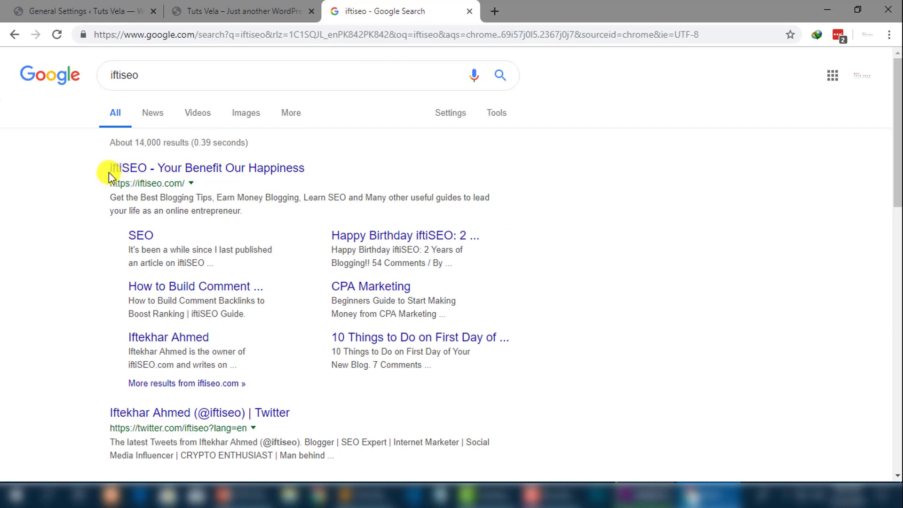
{"action": "key", "text": "ctrl+w"}
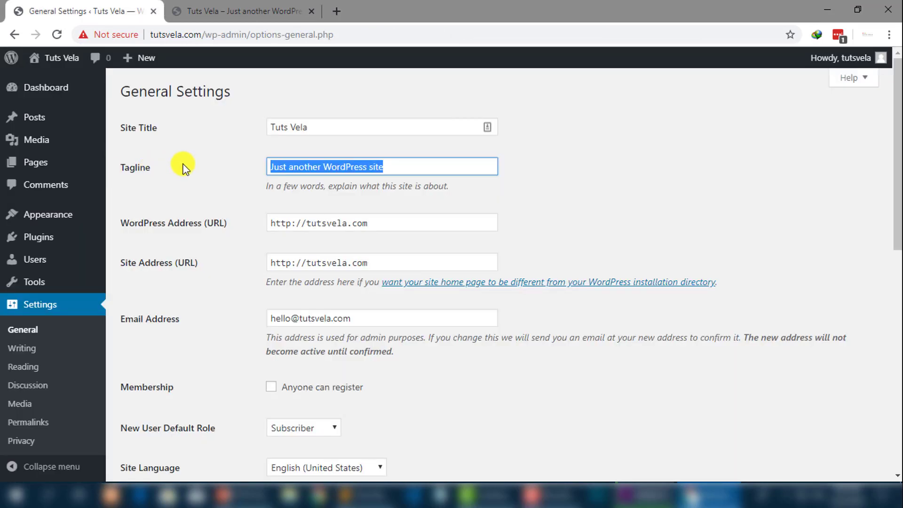
Replace the selected tagline with the copied text "Your Benefit Our Happiness"
{"action": "key", "text": "ctrl+v"}
{"action": "left_click_drag", "start_coordinate": [403, 165], "coordinate": [216, 168]}
{"action": "left_click", "coordinate": [427, 166]}
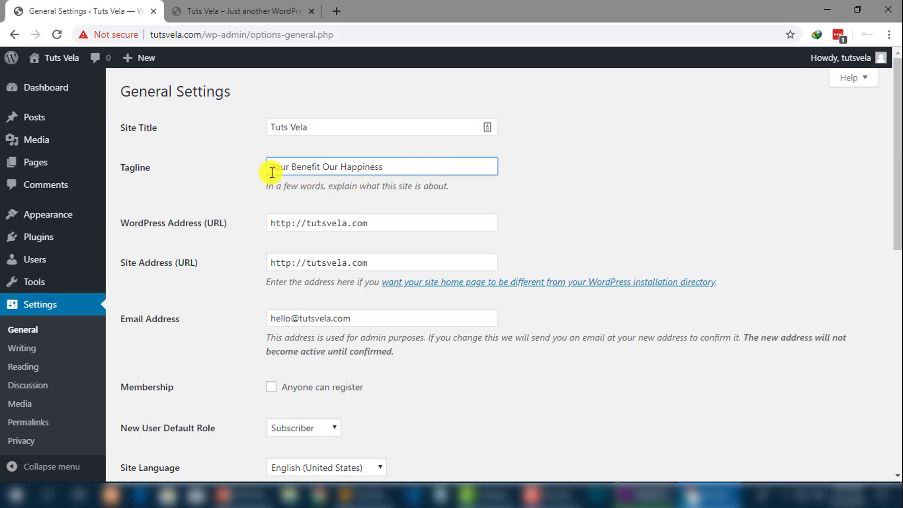
{"action": "left_click_drag", "start_coordinate": [269, 171], "coordinate": [171, 169]}
{"action": "left_click", "coordinate": [429, 167]}
{"action": "left_click_drag", "start_coordinate": [440, 166], "coordinate": [363, 173]}
{"action": "left_click_drag", "start_coordinate": [271, 171], "coordinate": [253, 178]}
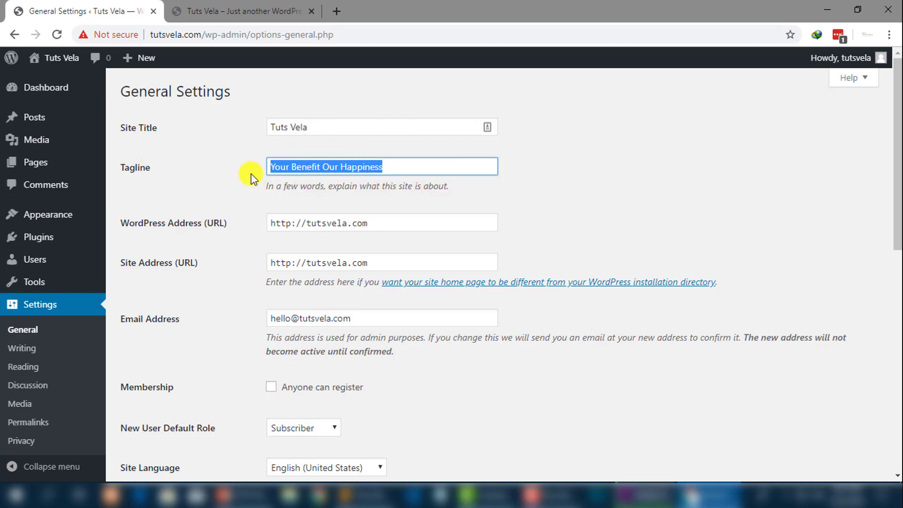
Try the tagline "One Stop website for all your software solutions" as an alternative example
{"action": "type", "text": "One"}
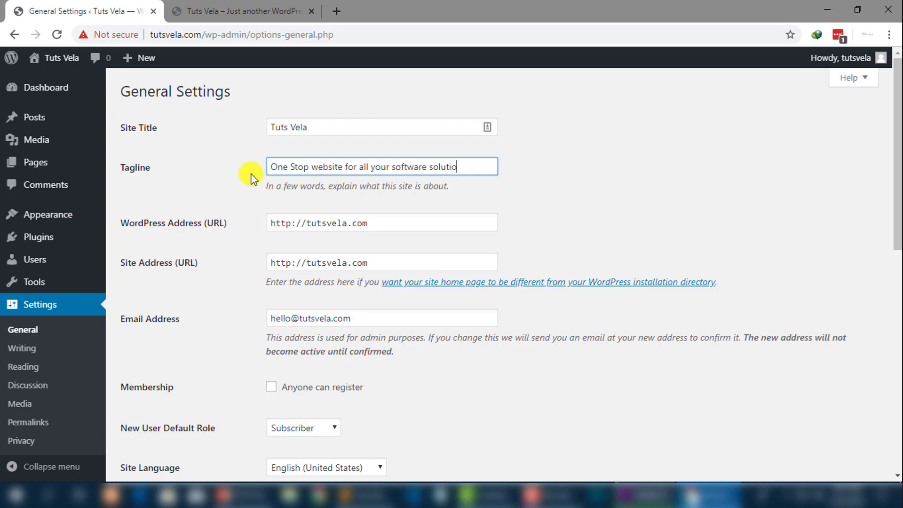
{"action": "double_click", "coordinate": [291, 167]}
{"action": "type", "text": "Stop"}
{"action": "left_click_drag", "start_coordinate": [391, 167], "coordinate": [239, 177]}
{"action": "left_click", "coordinate": [429, 169]}
{"action": "left_click", "coordinate": [316, 172]}
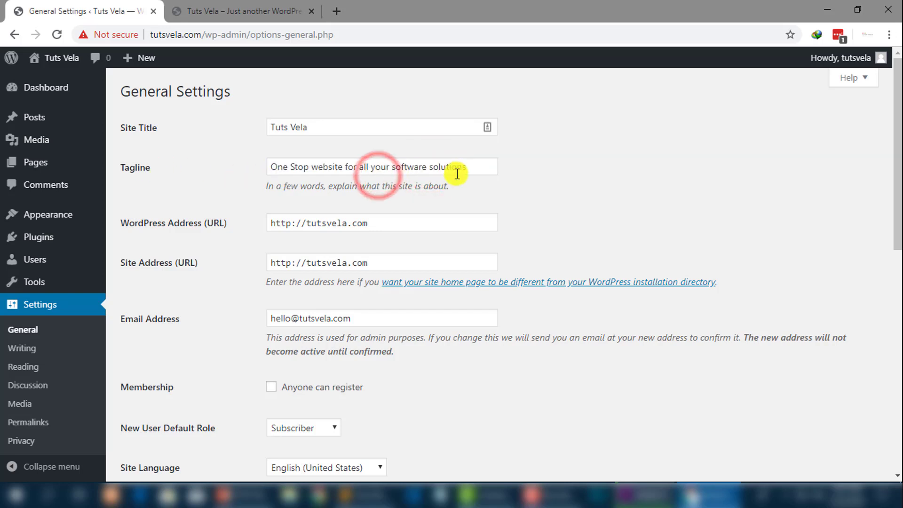
Set the tagline to the copied text "Your Benefit Our Happiness"
{"action": "left_click_drag", "start_coordinate": [494, 168], "coordinate": [162, 164]}
{"action": "key", "text": "ctrl+v"}
{"action": "left_click", "coordinate": [387, 160]}
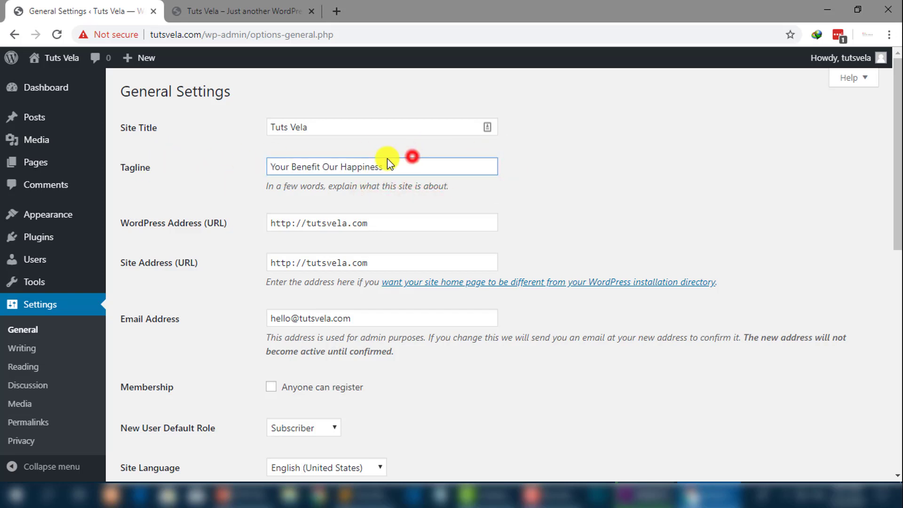
{"action": "left_click", "coordinate": [341, 181]}
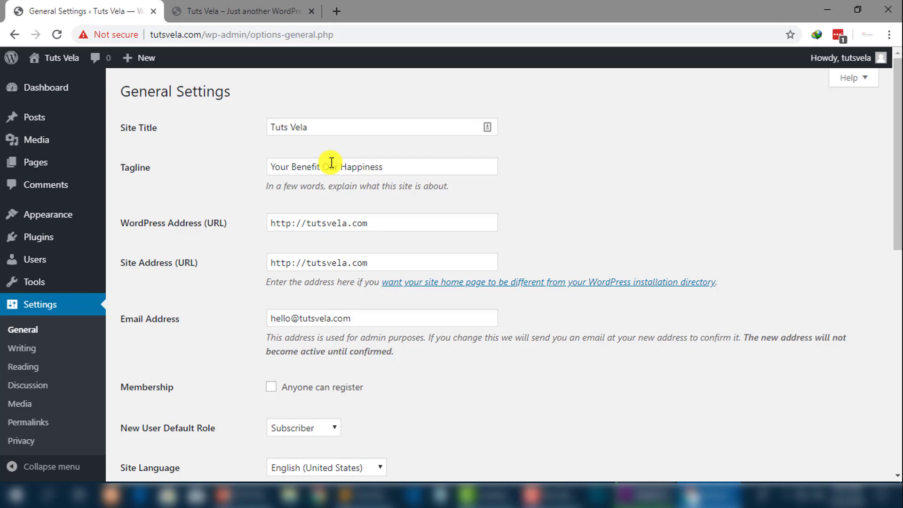
Review the site title, the new tagline and its description, with a glance at the site's front page
{"action": "left_click_drag", "start_coordinate": [339, 125], "coordinate": [276, 127]}
{"action": "left_click", "coordinate": [295, 166]}
{"action": "left_click_drag", "start_coordinate": [268, 171], "coordinate": [238, 164]}
{"action": "left_click", "coordinate": [396, 170]}
{"action": "left_click", "coordinate": [170, 6]}
{"action": "left_click", "coordinate": [107, 7]}
{"action": "left_click_drag", "start_coordinate": [181, 166], "coordinate": [115, 162]}
{"action": "left_click", "coordinate": [228, 195]}
{"action": "left_click_drag", "start_coordinate": [269, 191], "coordinate": [303, 193]}
{"action": "left_click", "coordinate": [303, 193]}
{"action": "left_click_drag", "start_coordinate": [423, 171], "coordinate": [238, 177]}
{"action": "scroll", "coordinate": [254, 172], "scroll_direction": "down", "scroll_amount": 4}
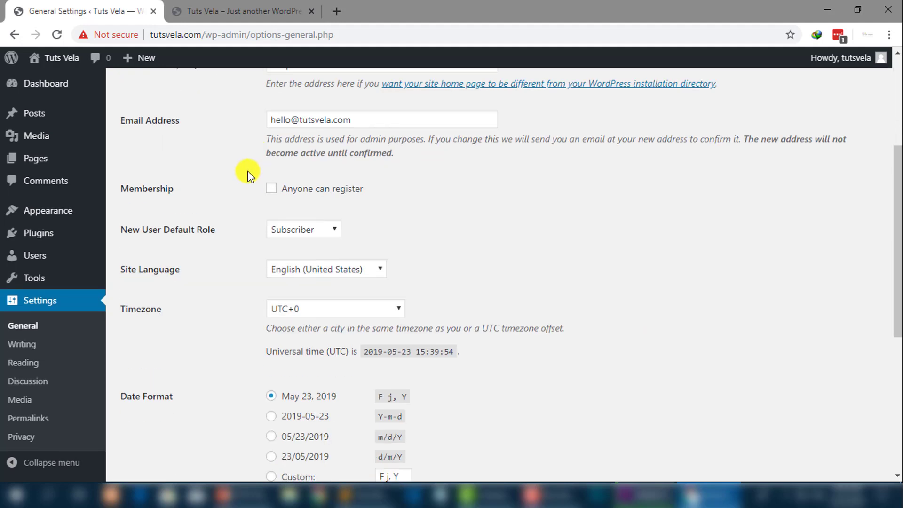
{"action": "scroll", "coordinate": [196, 161], "scroll_direction": "up", "scroll_amount": 4}
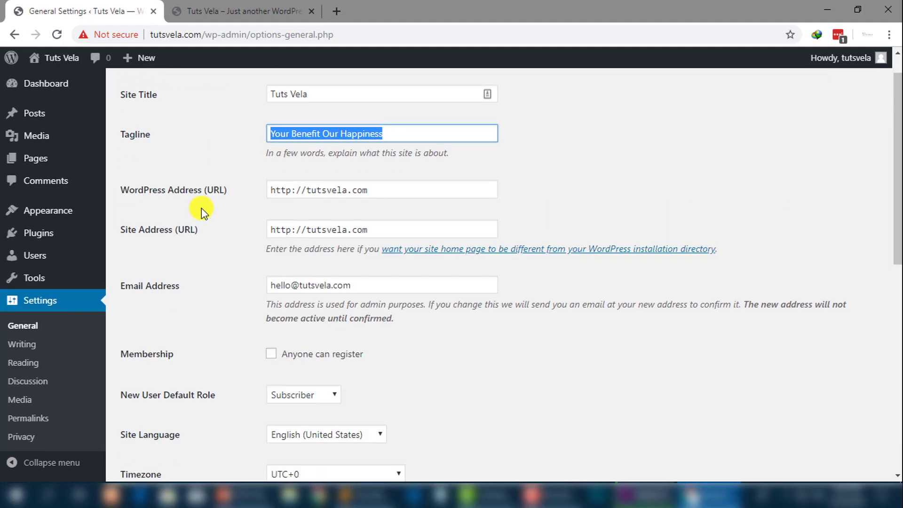
Review the WordPress Address, Site Address and admin Email Address settings
{"action": "scroll", "coordinate": [202, 207], "scroll_direction": "down", "scroll_amount": 1}
{"action": "left_click_drag", "start_coordinate": [232, 156], "coordinate": [125, 157]}
{"action": "left_click_drag", "start_coordinate": [200, 196], "coordinate": [128, 196]}
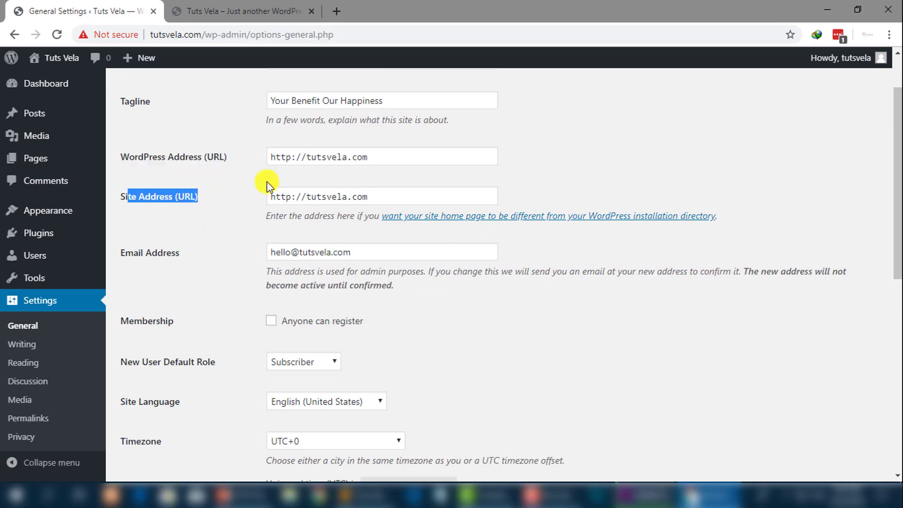
{"action": "left_click", "coordinate": [403, 156]}
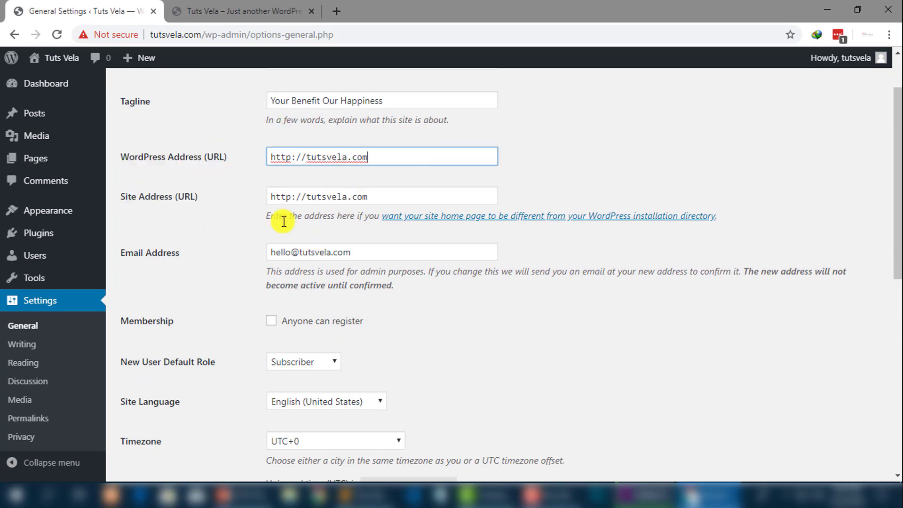
{"action": "left_click_drag", "start_coordinate": [185, 254], "coordinate": [123, 260]}
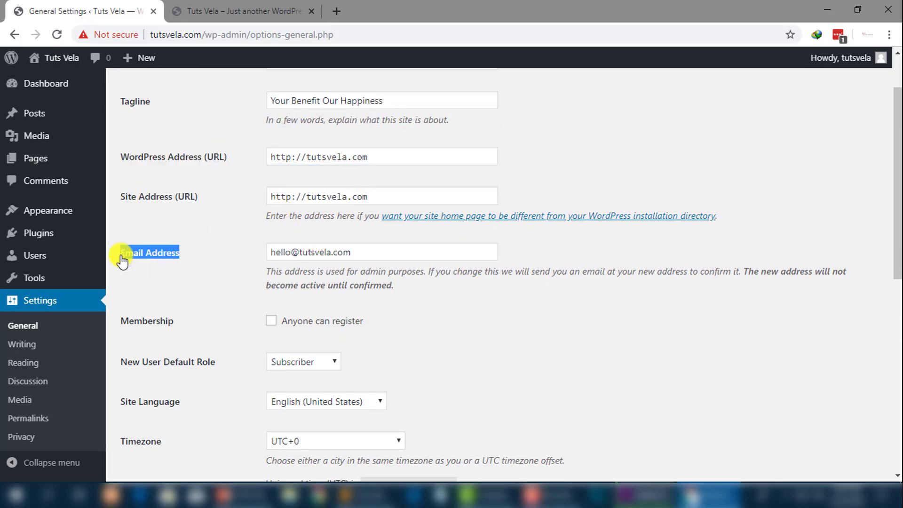
{"action": "left_click_drag", "start_coordinate": [358, 253], "coordinate": [233, 252]}
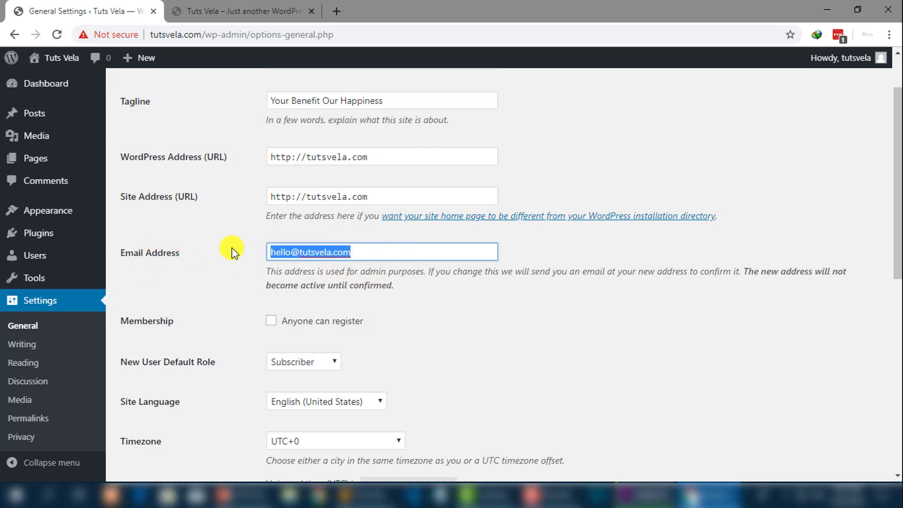
{"action": "left_click_drag", "start_coordinate": [344, 252], "coordinate": [243, 252]}
{"action": "left_click", "coordinate": [356, 252]}
{"action": "left_click_drag", "start_coordinate": [356, 255], "coordinate": [243, 261]}
{"action": "scroll", "coordinate": [241, 256], "scroll_direction": "down", "scroll_amount": 4}
{"action": "scroll", "coordinate": [187, 161], "scroll_direction": "up", "scroll_amount": 1}
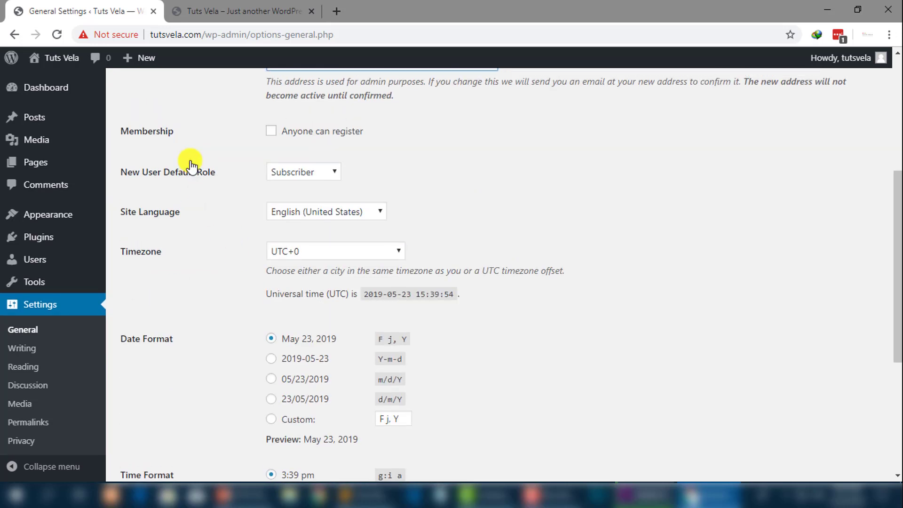
{"action": "left_click", "coordinate": [362, 108]}
{"action": "left_click_drag", "start_coordinate": [374, 118], "coordinate": [273, 114]}
{"action": "left_click", "coordinate": [191, 184]}
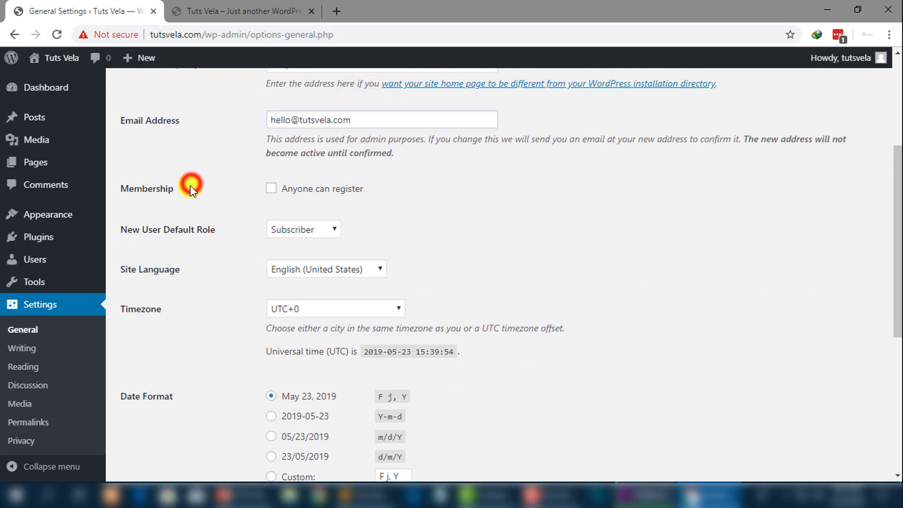
Examine the Membership registration option and the New User Default Role setting
{"action": "mouse_move", "coordinate": [177, 190]}
{"action": "left_mouse_down"}
{"action": "mouse_move", "coordinate": [121, 189]}
{"action": "mouse_move", "coordinate": [177, 195]}
{"action": "left_mouse_up"}
{"action": "left_click", "coordinate": [179, 197]}
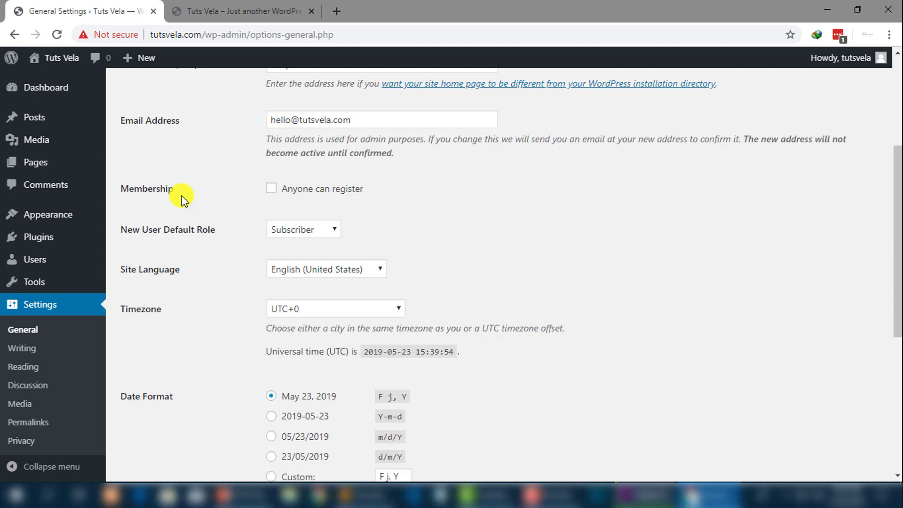
{"action": "mouse_move", "coordinate": [122, 189]}
{"action": "left_mouse_down"}
{"action": "mouse_move", "coordinate": [182, 195]}
{"action": "mouse_move", "coordinate": [124, 190]}
{"action": "left_mouse_up"}
{"action": "left_click", "coordinate": [236, 192]}
{"action": "left_click", "coordinate": [122, 190]}
{"action": "mouse_move", "coordinate": [120, 228]}
{"action": "left_mouse_down"}
{"action": "mouse_move", "coordinate": [227, 236]}
{"action": "mouse_move", "coordinate": [128, 233]}
{"action": "left_mouse_up"}
{"action": "left_click", "coordinate": [229, 236]}
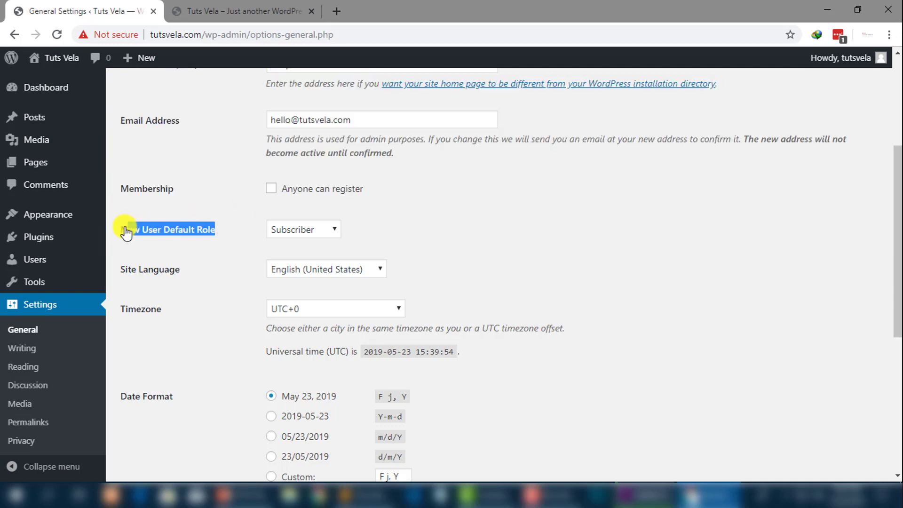
{"action": "left_click_drag", "start_coordinate": [123, 190], "coordinate": [158, 177]}
{"action": "left_click", "coordinate": [183, 191]}
{"action": "left_click", "coordinate": [162, 186]}
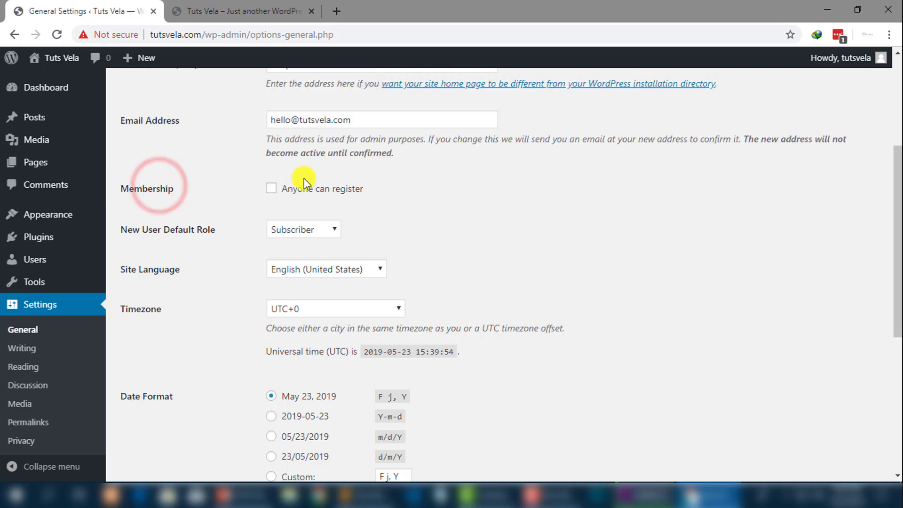
{"action": "left_click_drag", "start_coordinate": [202, 234], "coordinate": [120, 225]}
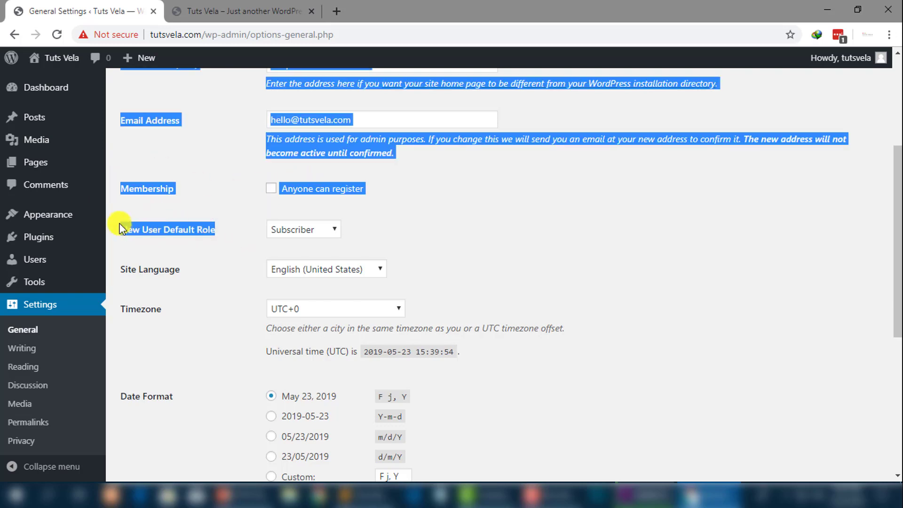
Look through the available New User Default Role options, keeping Subscriber selected, and review the Site Language setting
{"action": "left_click", "coordinate": [280, 223]}
{"action": "left_click", "coordinate": [280, 223]}
{"action": "left_click", "coordinate": [253, 222]}
{"action": "left_click", "coordinate": [285, 227]}
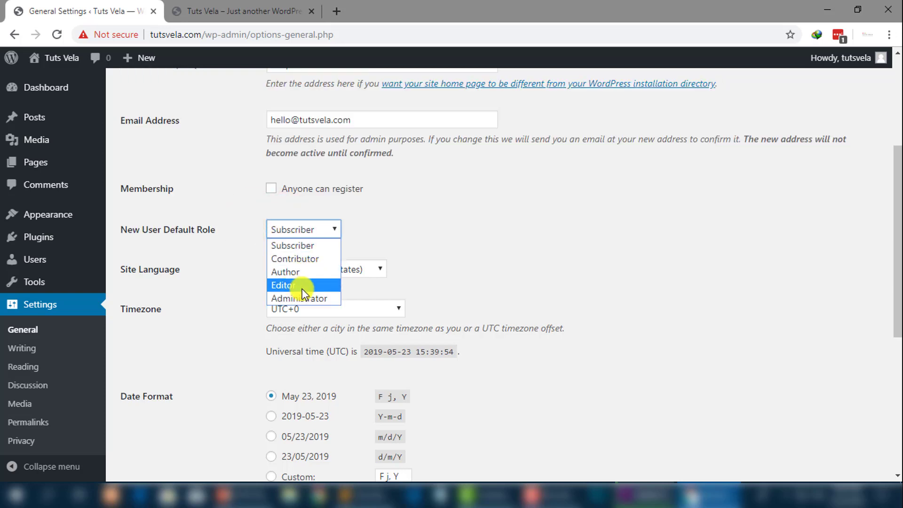
{"action": "left_click", "coordinate": [292, 246]}
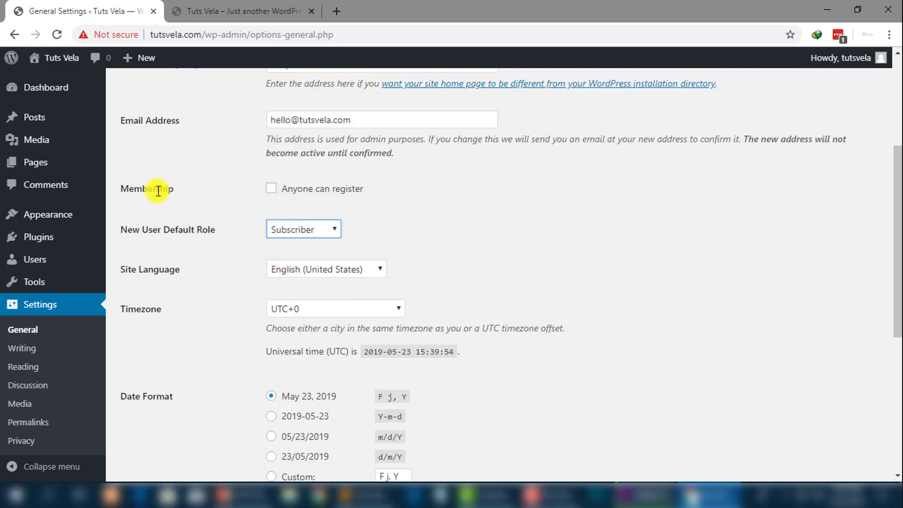
{"action": "left_click", "coordinate": [300, 235]}
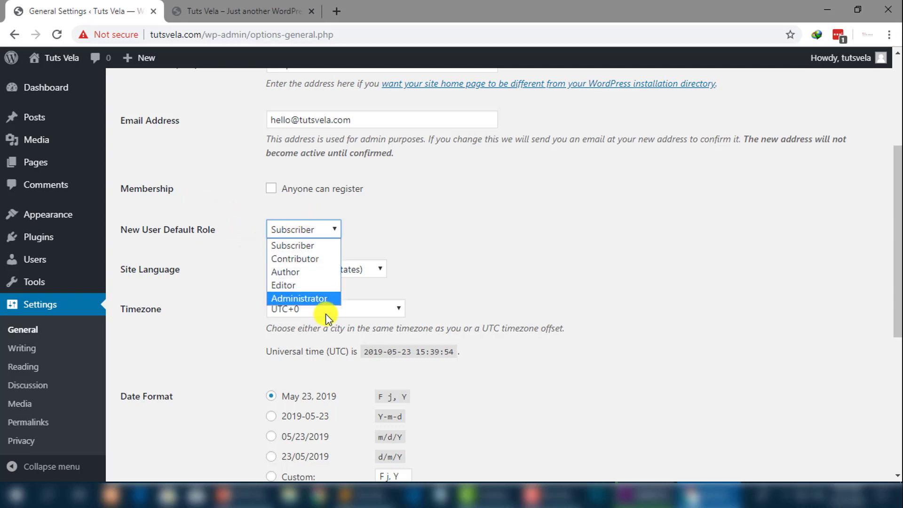
{"action": "left_click", "coordinate": [310, 242]}
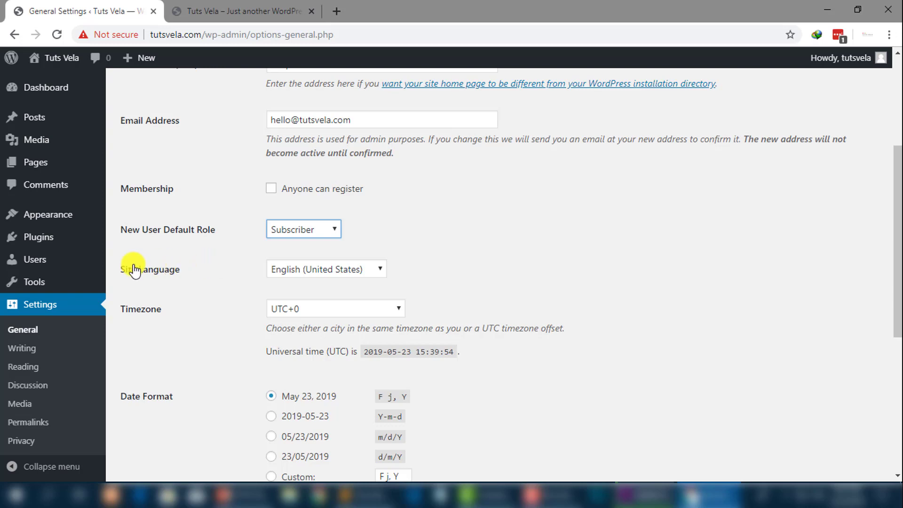
{"action": "left_click_drag", "start_coordinate": [121, 271], "coordinate": [176, 275]}
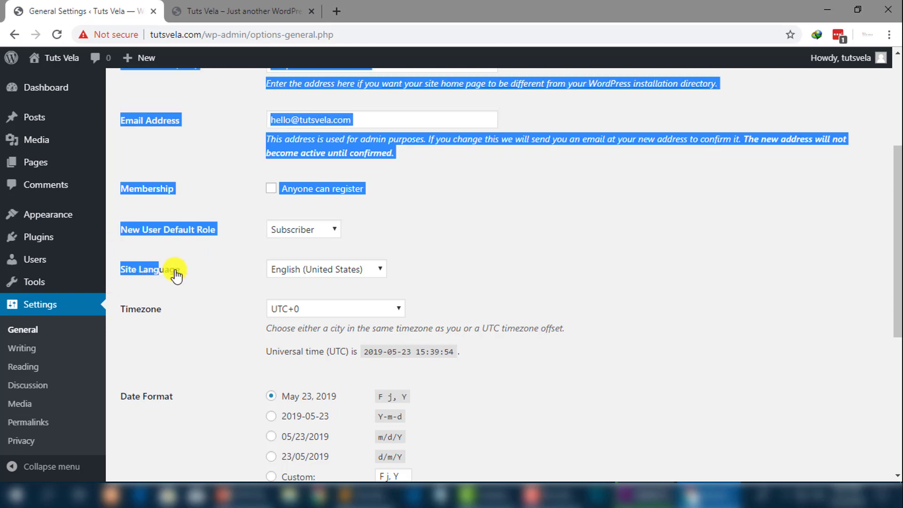
{"action": "left_click", "coordinate": [206, 275]}
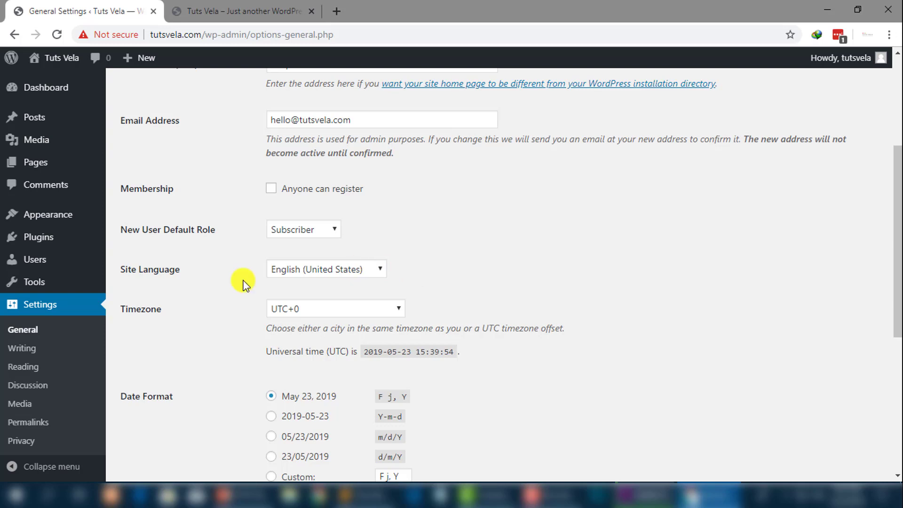
Set the site's Timezone to UTC+5 and read the hint about choosing a city or UTC offset
{"action": "scroll", "coordinate": [151, 282], "scroll_direction": "down", "scroll_amount": 1}
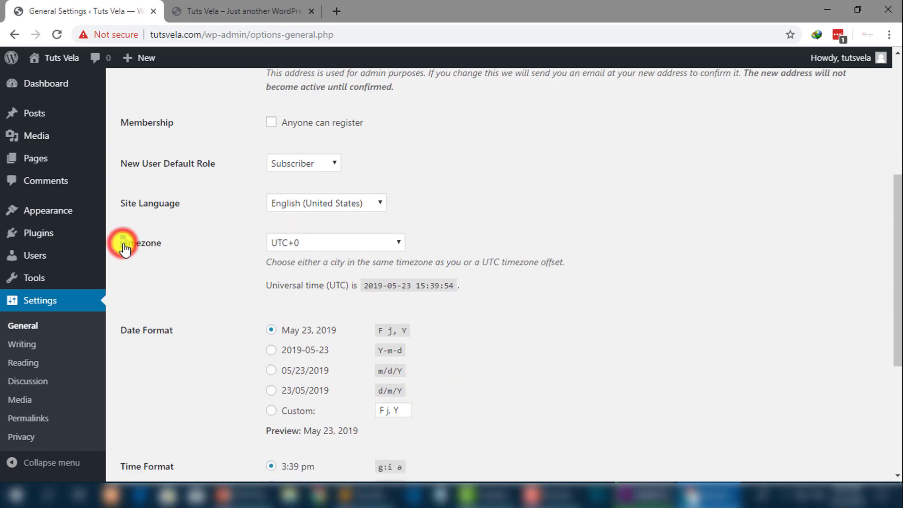
{"action": "double_click", "coordinate": [124, 248]}
{"action": "left_click", "coordinate": [323, 239]}
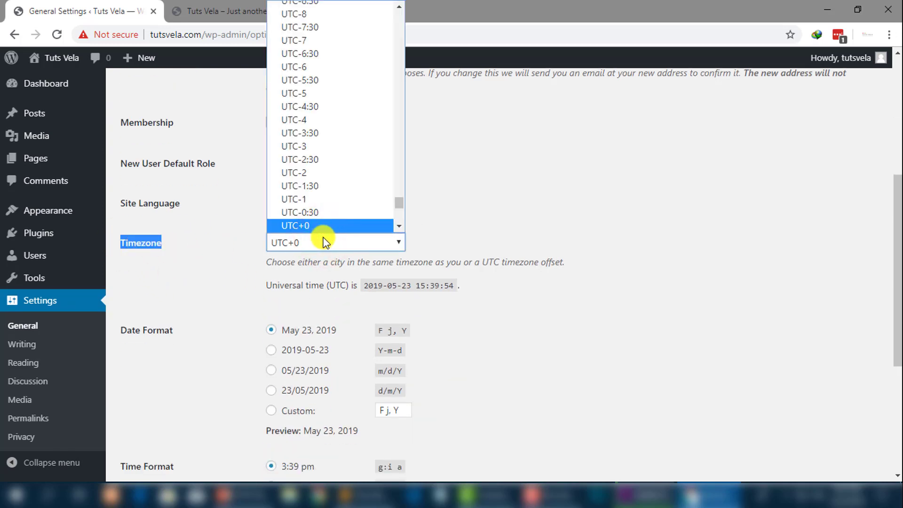
{"action": "scroll", "coordinate": [380, 159], "scroll_direction": "down", "scroll_amount": 5}
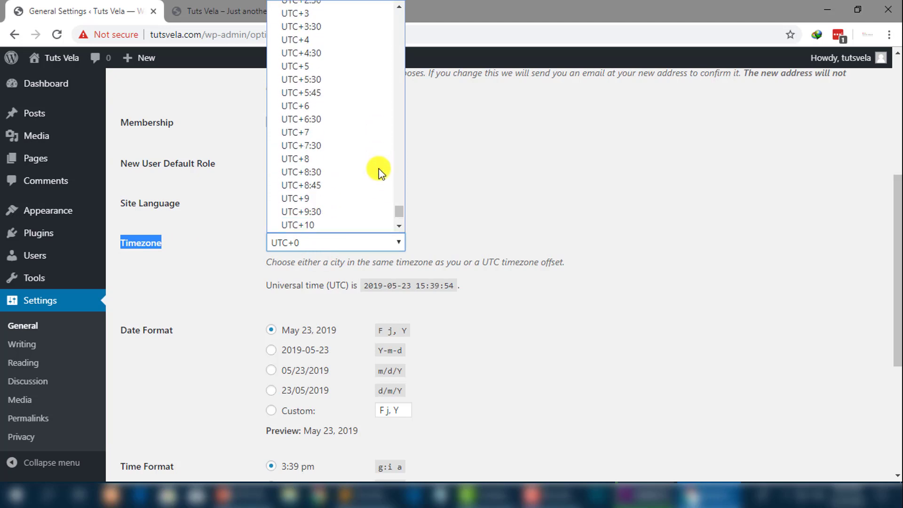
{"action": "scroll", "coordinate": [378, 168], "scroll_direction": "up", "scroll_amount": 4}
{"action": "scroll", "coordinate": [365, 163], "scroll_direction": "down", "scroll_amount": 3}
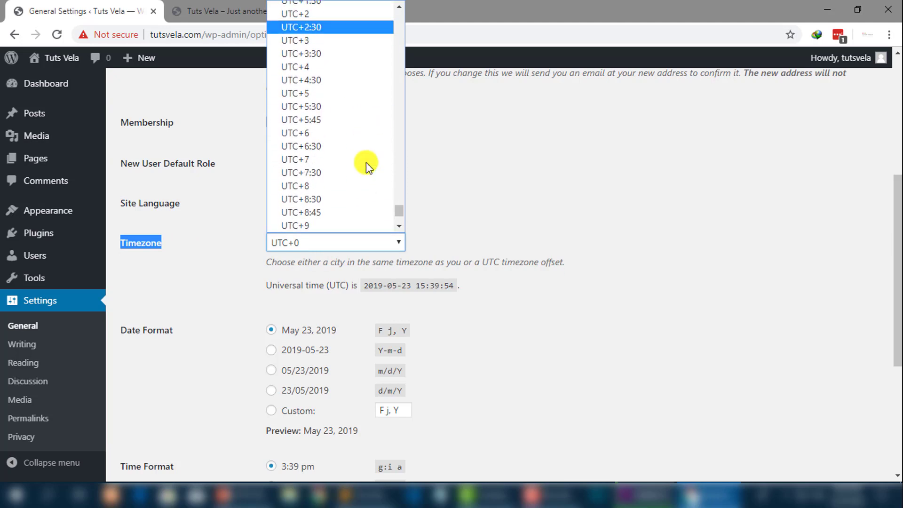
{"action": "left_click", "coordinate": [334, 95]}
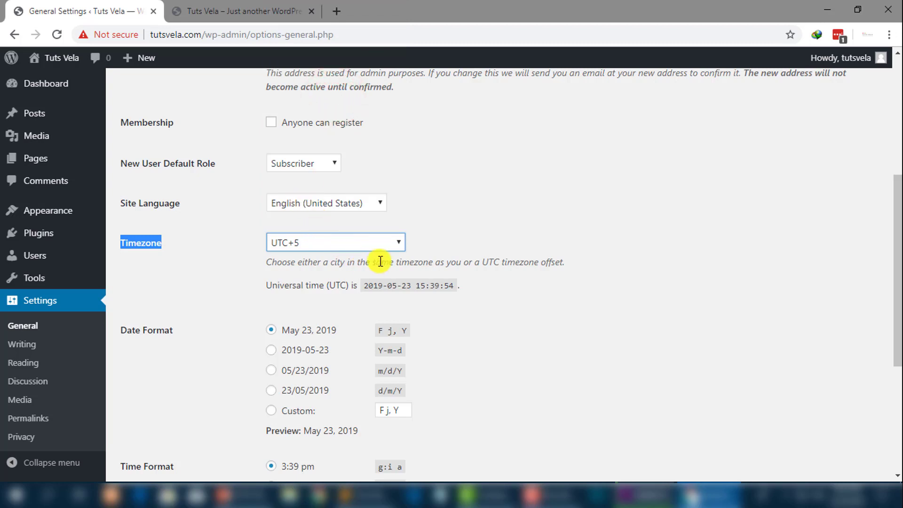
{"action": "left_click_drag", "start_coordinate": [564, 262], "coordinate": [255, 266]}
{"action": "left_click", "coordinate": [255, 266]}
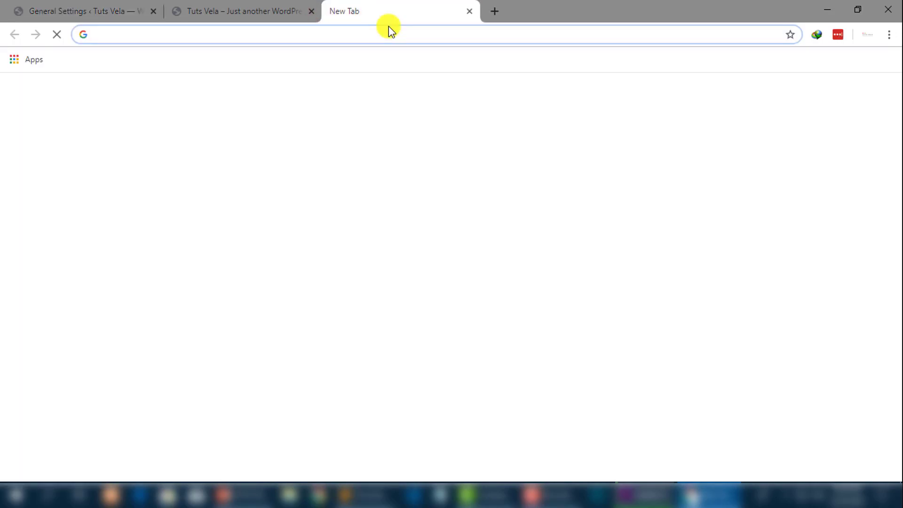
Search the web for "my timezone" in a new browser tab and read the local time zone and its GMT offset
{"action": "type", "text": "my timezone"}
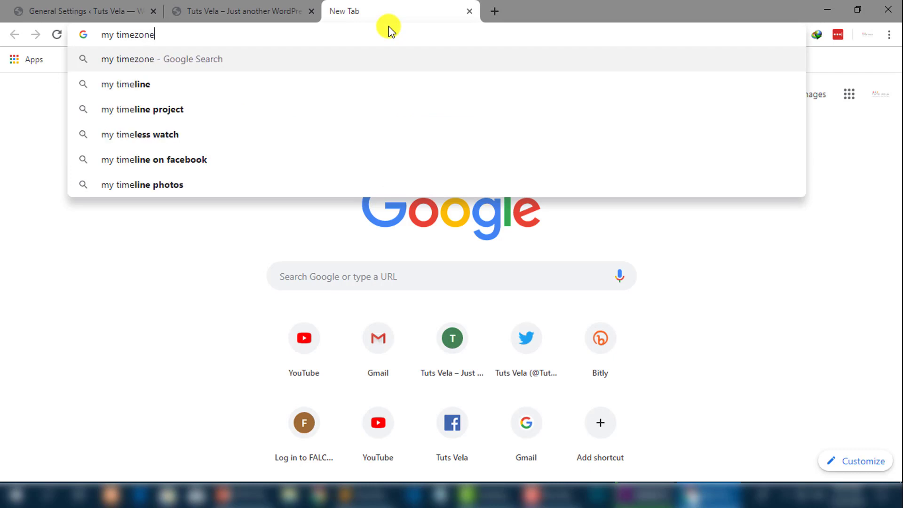
{"action": "key", "text": "Return"}
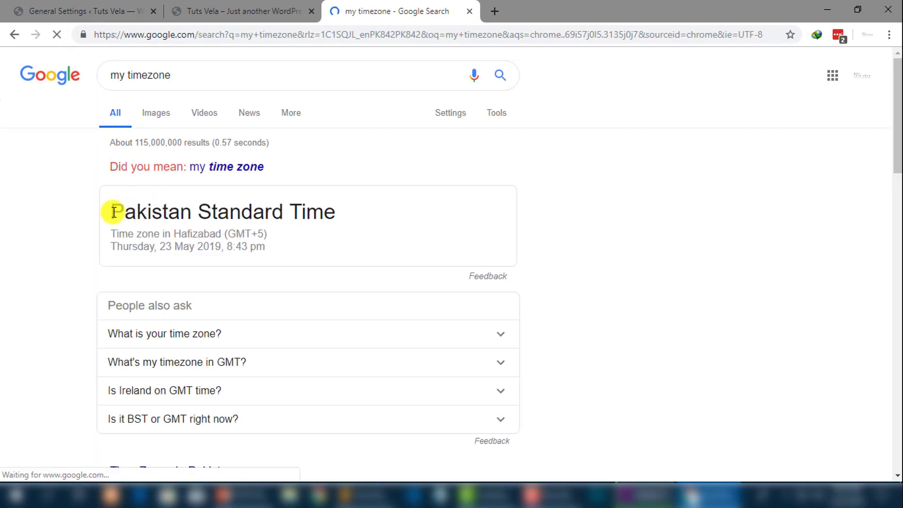
{"action": "left_click_drag", "start_coordinate": [107, 209], "coordinate": [335, 205]}
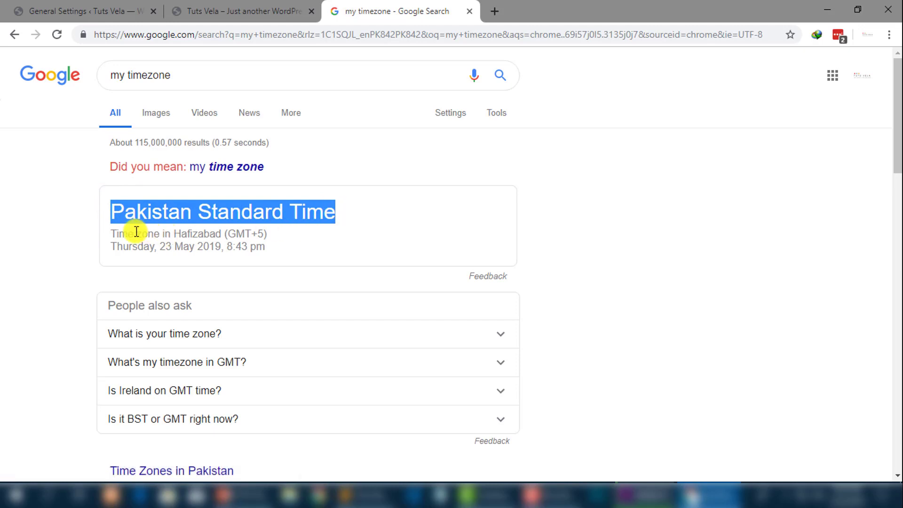
{"action": "left_click_drag", "start_coordinate": [141, 234], "coordinate": [231, 231]}
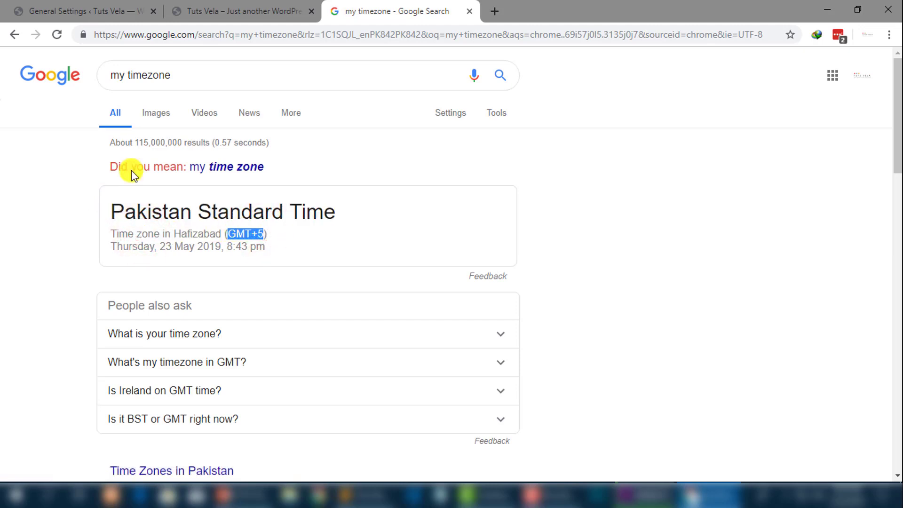
Return to the General Settings, recheck the selected Timezone against the search result and close the search page
{"action": "left_click", "coordinate": [45, 9]}
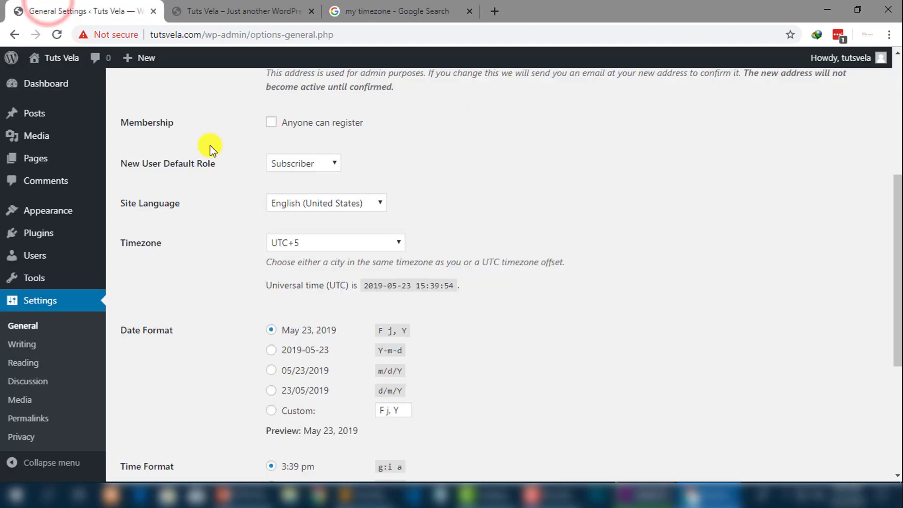
{"action": "left_click", "coordinate": [294, 242]}
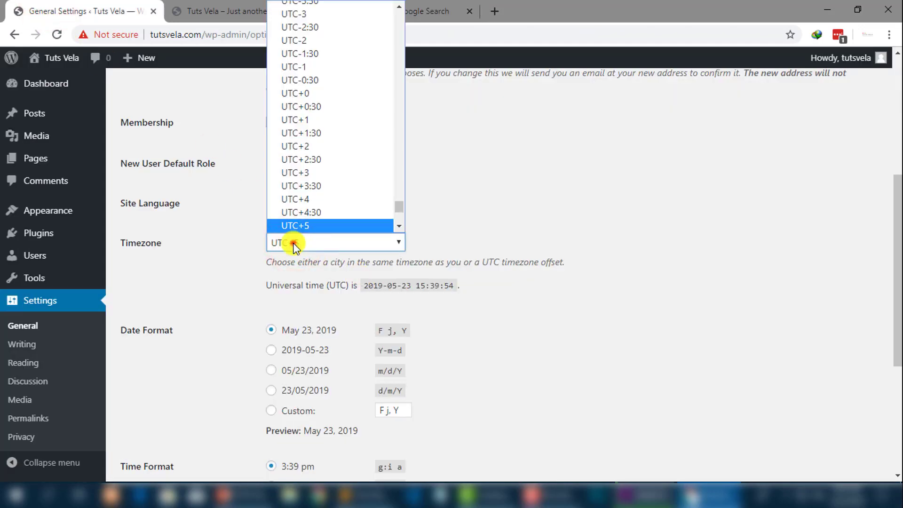
{"action": "left_click", "coordinate": [294, 244]}
{"action": "left_click", "coordinate": [468, 12]}
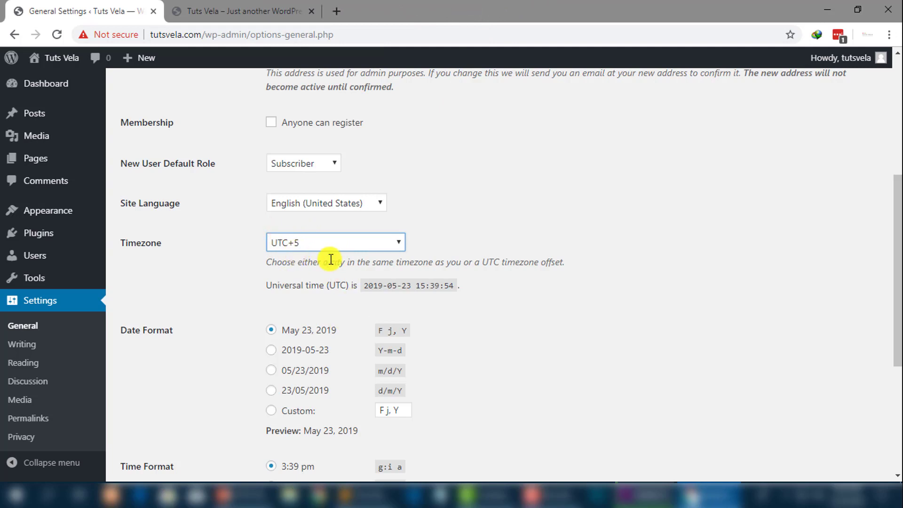
Review the Universal time line and the available Date Format and Time Format options
{"action": "scroll", "coordinate": [256, 258], "scroll_direction": "down", "scroll_amount": 3}
{"action": "left_click_drag", "start_coordinate": [267, 149], "coordinate": [347, 150]}
{"action": "left_click", "coordinate": [352, 157]}
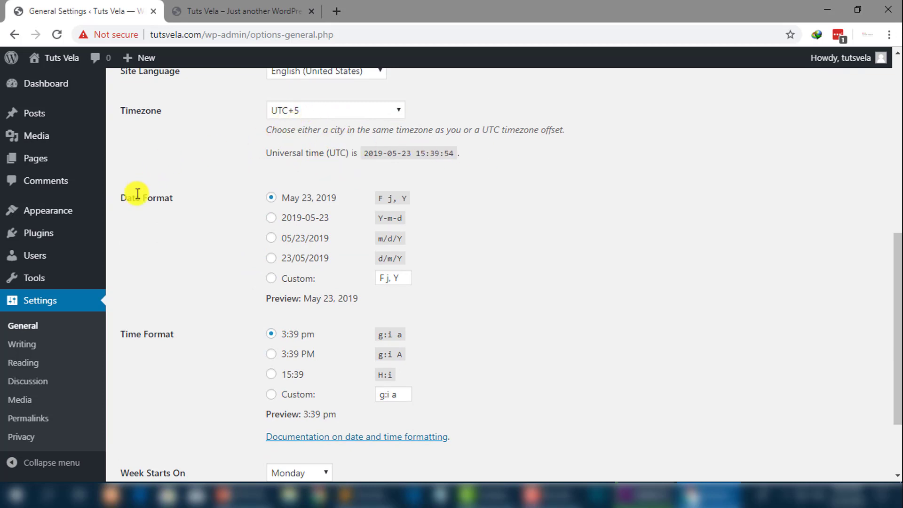
{"action": "left_click_drag", "start_coordinate": [121, 198], "coordinate": [212, 199]}
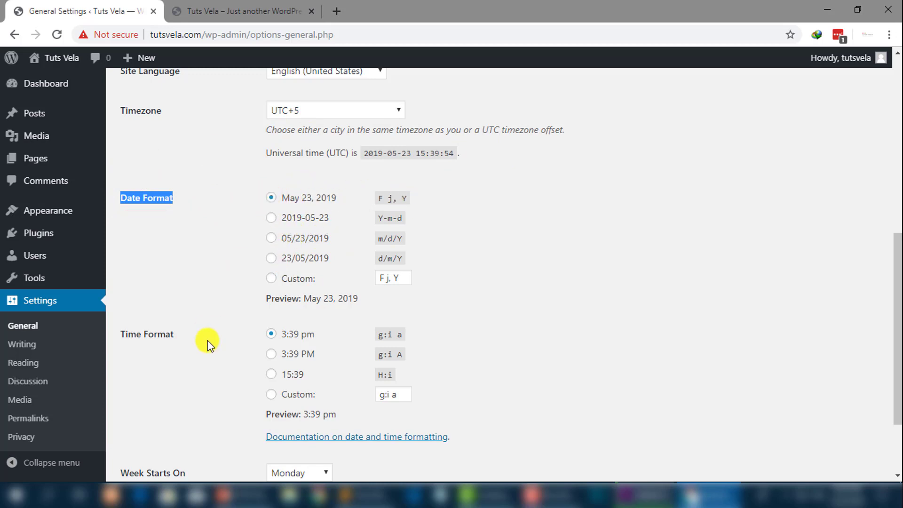
{"action": "left_click_drag", "start_coordinate": [177, 335], "coordinate": [128, 334]}
{"action": "scroll", "coordinate": [285, 323], "scroll_direction": "down", "scroll_amount": 2}
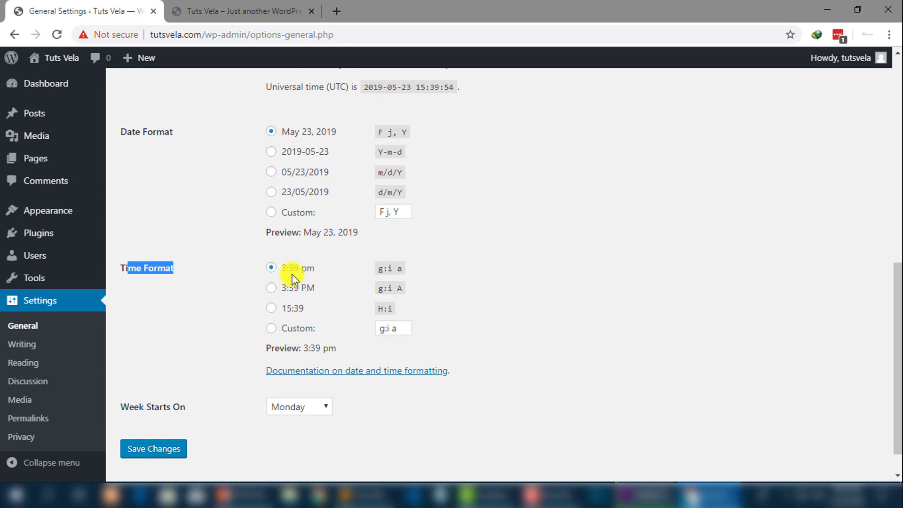
{"action": "scroll", "coordinate": [283, 279], "scroll_direction": "down", "scroll_amount": 1}
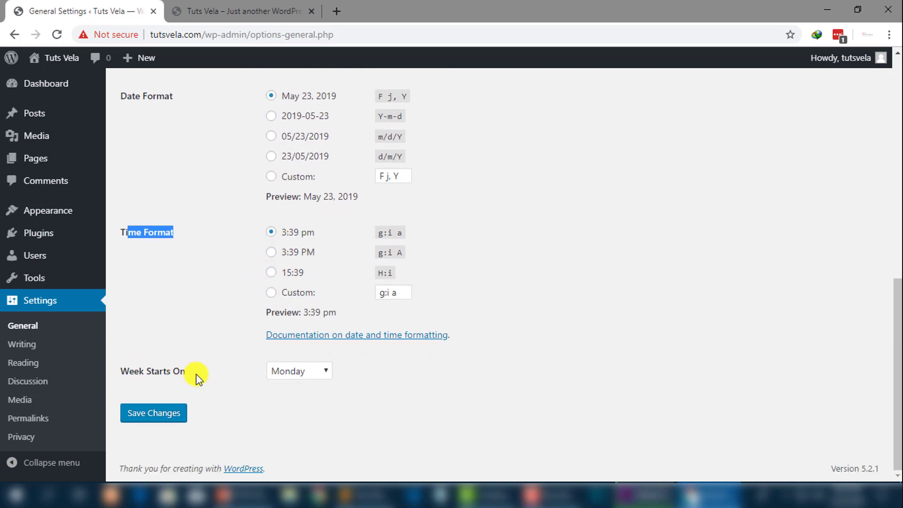
Keep Monday as the Week Starts On day and save the General Settings changes
{"action": "left_click_drag", "start_coordinate": [195, 374], "coordinate": [121, 374]}
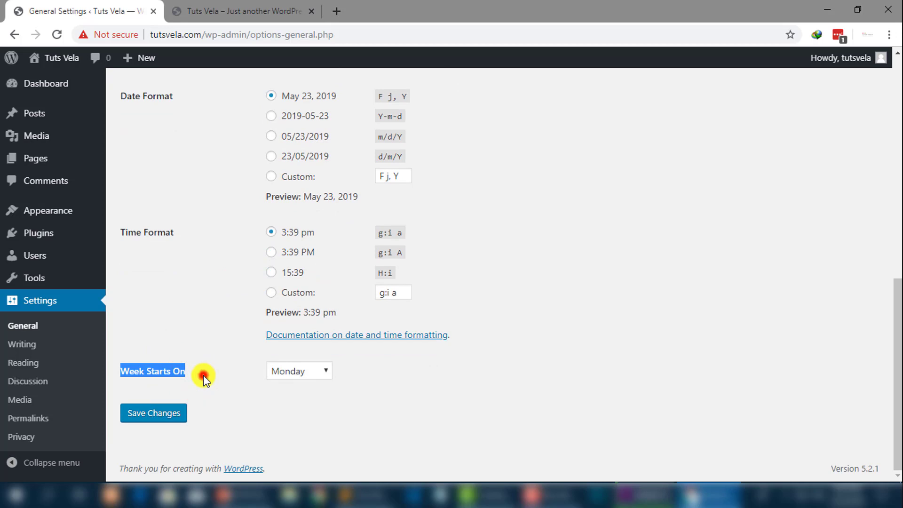
{"action": "left_click", "coordinate": [314, 371]}
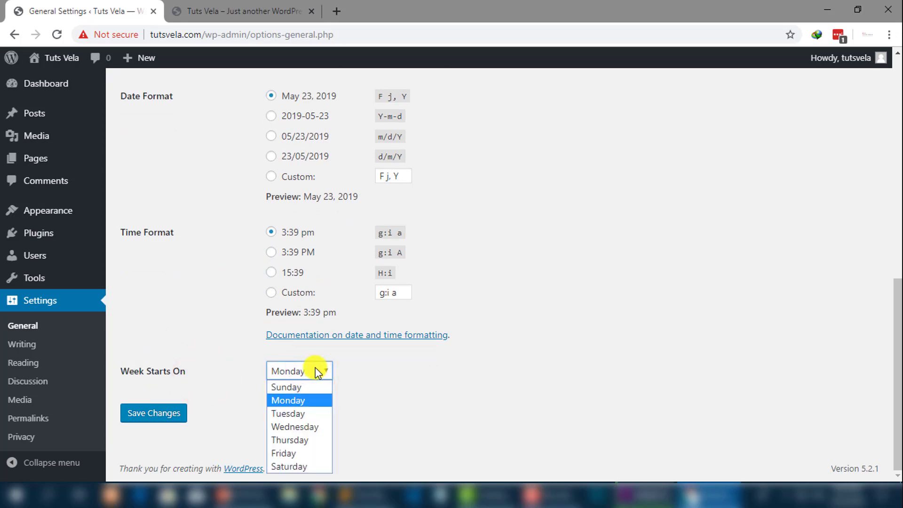
{"action": "left_click", "coordinate": [315, 370]}
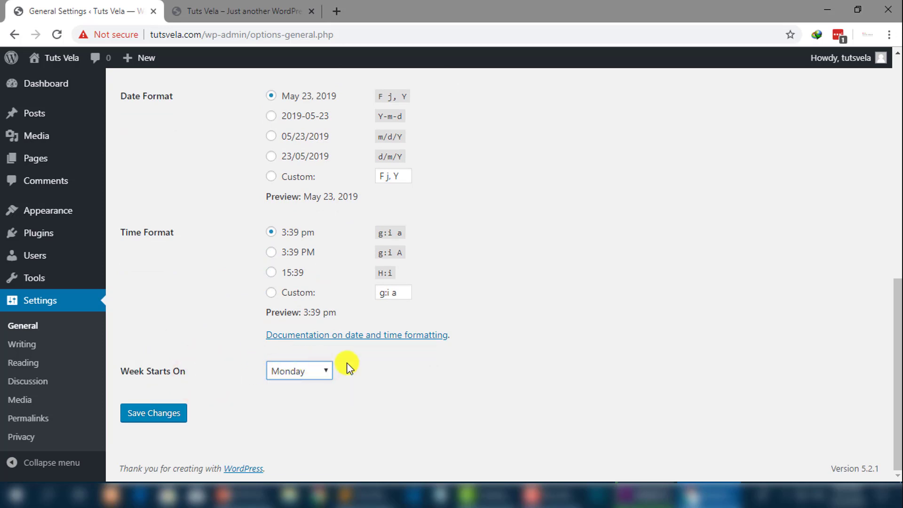
{"action": "left_click", "coordinate": [294, 375]}
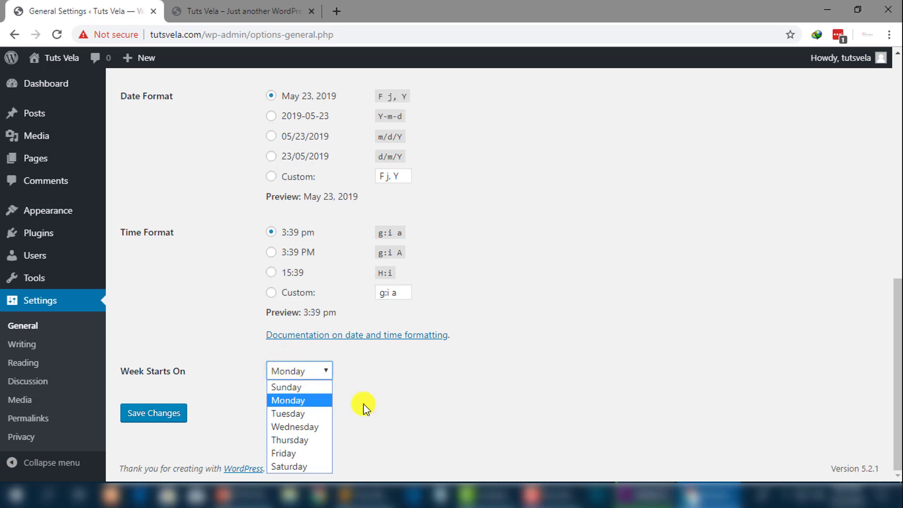
{"action": "left_click", "coordinate": [299, 401]}
{"action": "left_click", "coordinate": [163, 414]}
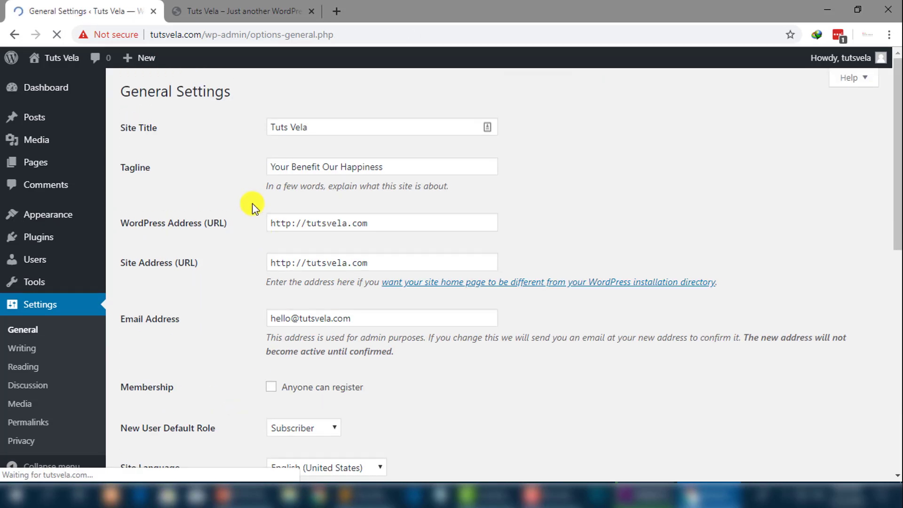
Check the saved tagline in the settings, then reload the site's front page and inspect the tagline beside the title
{"action": "triple_click", "coordinate": [417, 201]}
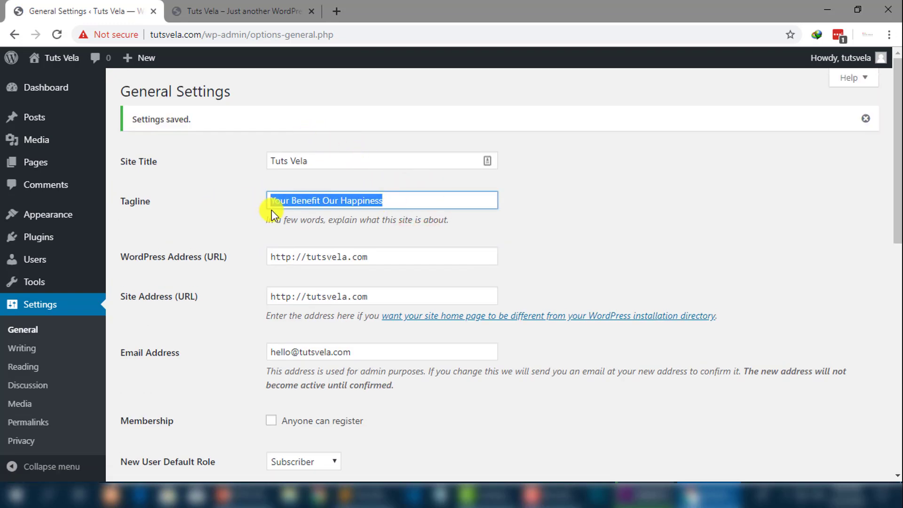
{"action": "left_click", "coordinate": [723, 227]}
{"action": "left_click_drag", "start_coordinate": [412, 193], "coordinate": [256, 202]}
{"action": "left_click", "coordinate": [772, 202]}
{"action": "left_click", "coordinate": [253, 6]}
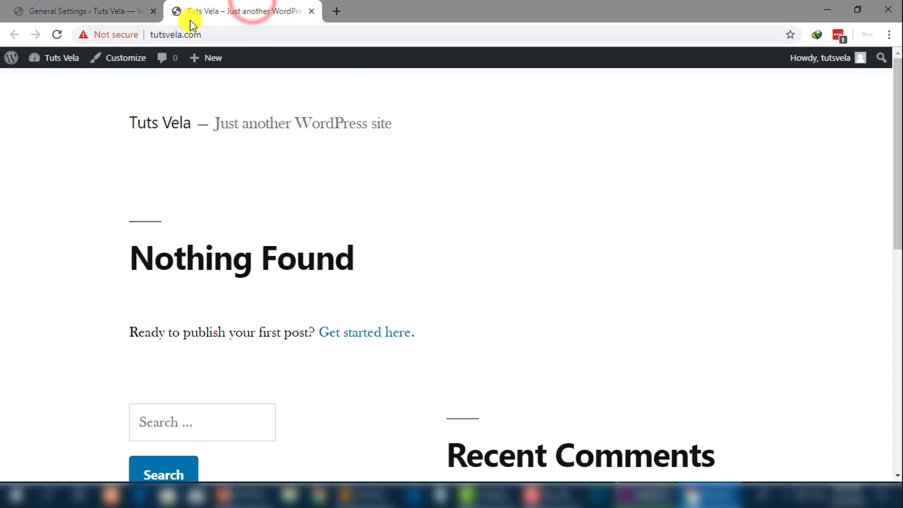
{"action": "left_click", "coordinate": [59, 35]}
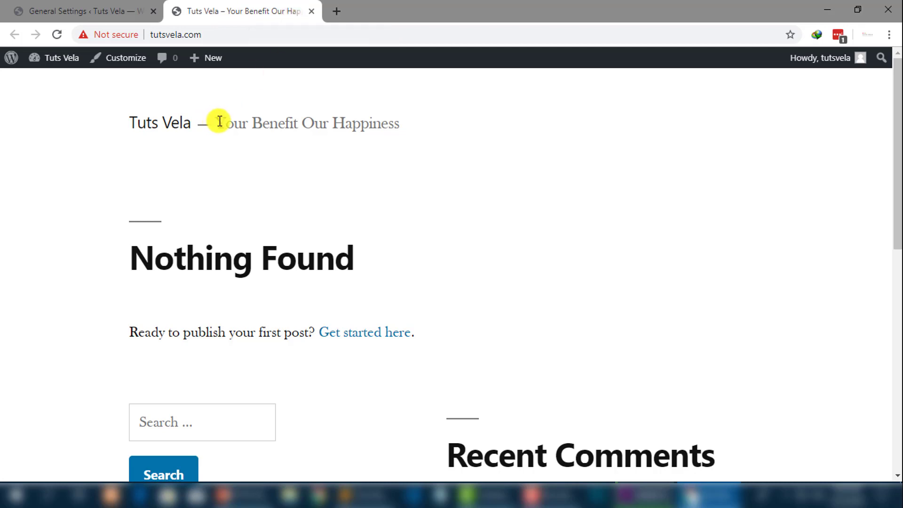
{"action": "left_click_drag", "start_coordinate": [216, 122], "coordinate": [402, 124]}
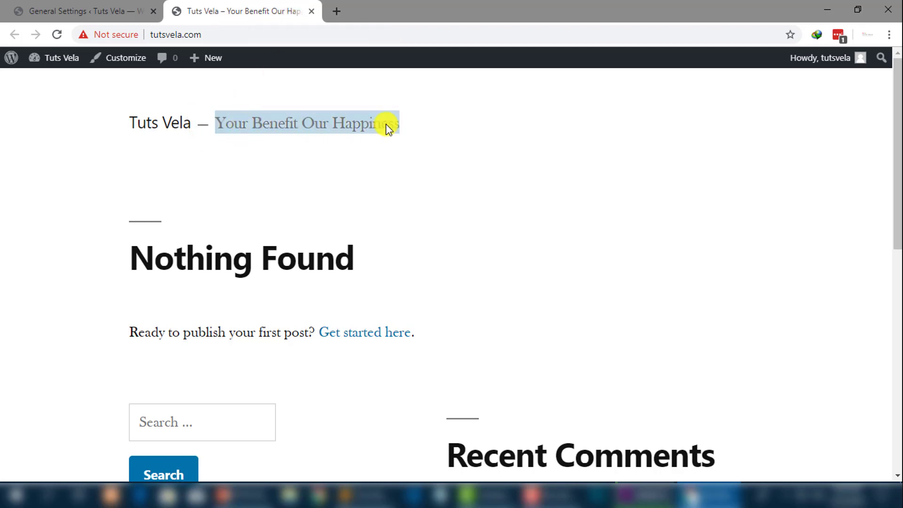
Go back to the General Settings and open the Writing Settings to examine the Default Post Category option
{"action": "left_click", "coordinate": [70, 10]}
{"action": "scroll", "coordinate": [564, 304], "scroll_direction": "down", "scroll_amount": 8}
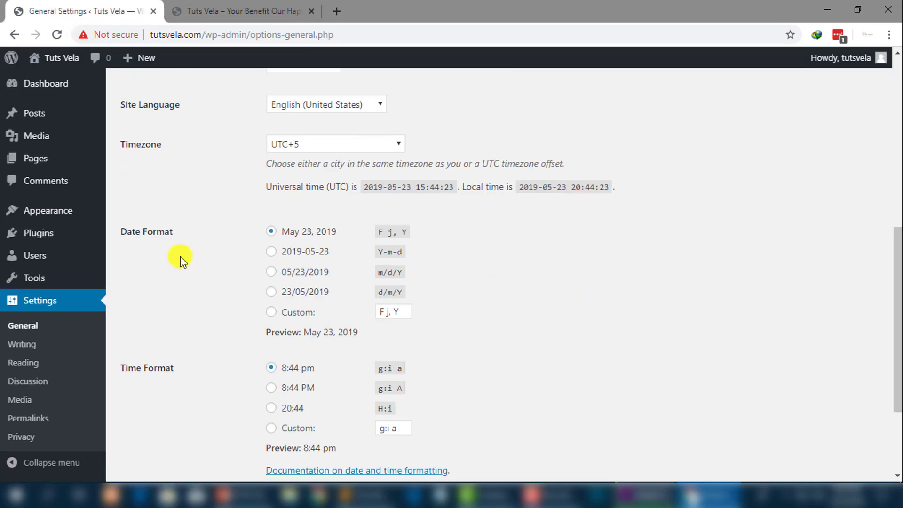
{"action": "left_click", "coordinate": [17, 344]}
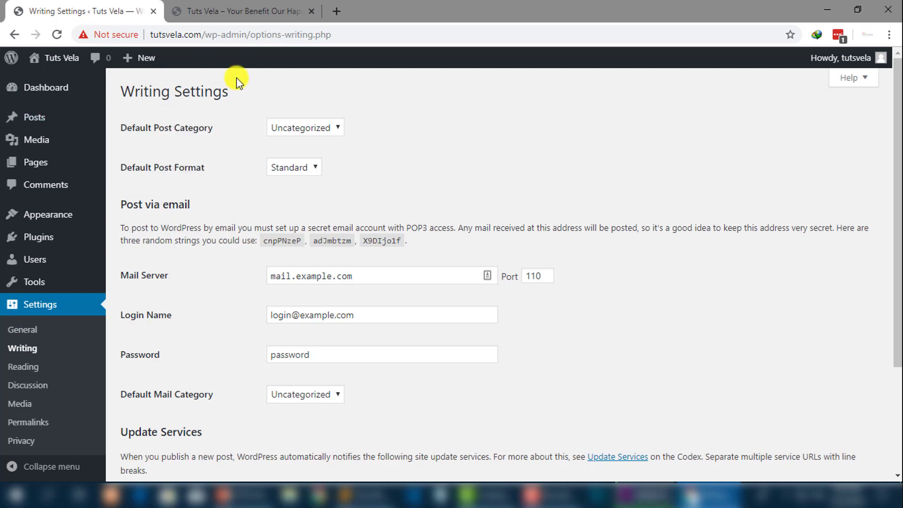
{"action": "left_click_drag", "start_coordinate": [124, 90], "coordinate": [121, 133]}
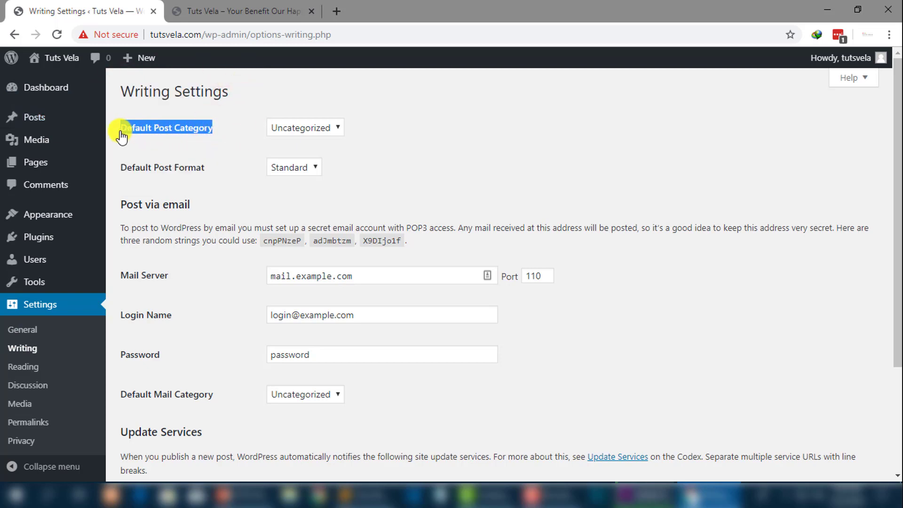
Review the available Default Post Category options and keep Uncategorized selected
{"action": "left_click", "coordinate": [180, 157]}
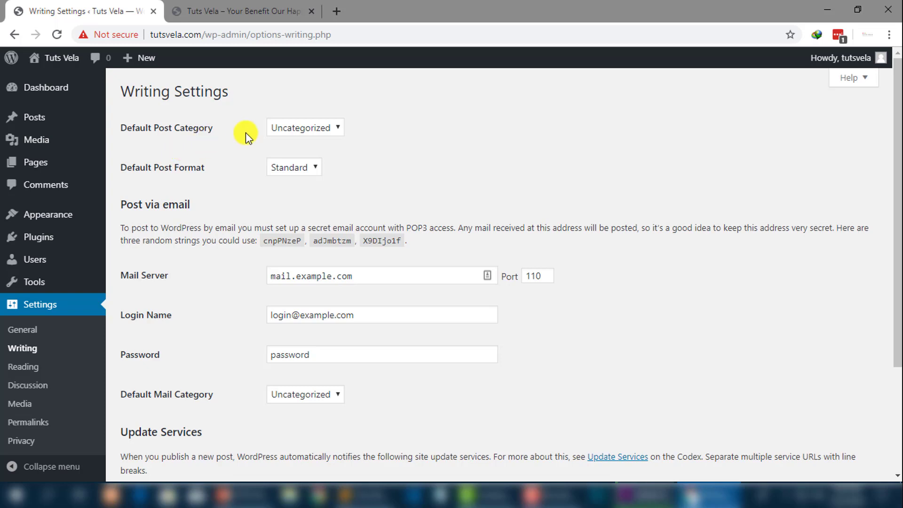
{"action": "left_click", "coordinate": [306, 127]}
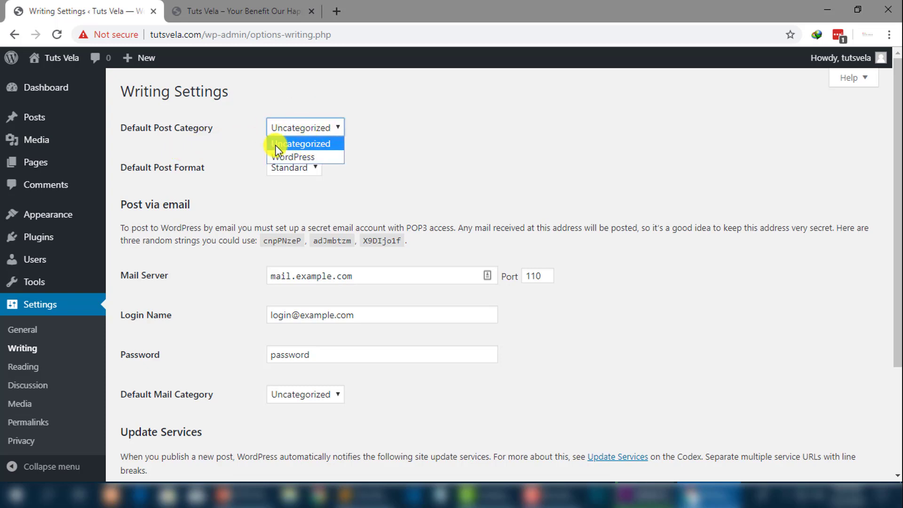
{"action": "left_click", "coordinate": [297, 144]}
{"action": "left_click", "coordinate": [335, 126]}
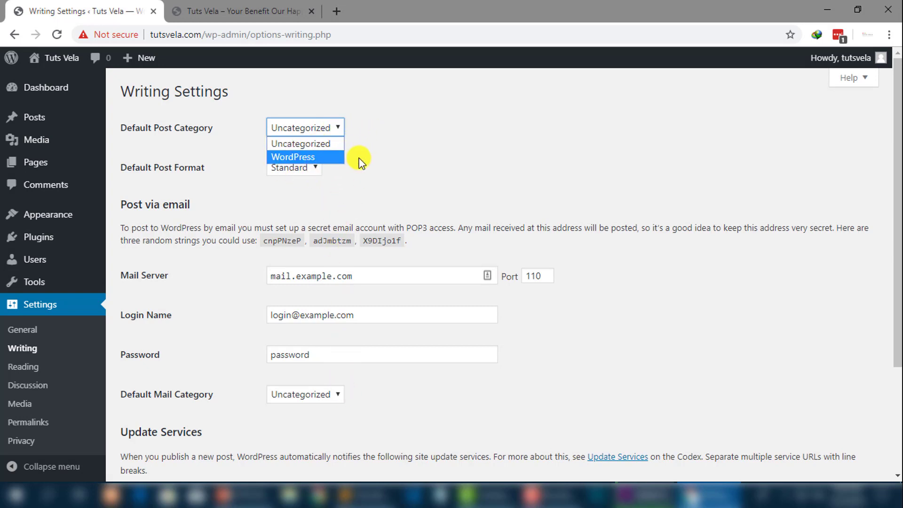
{"action": "left_click", "coordinate": [287, 143]}
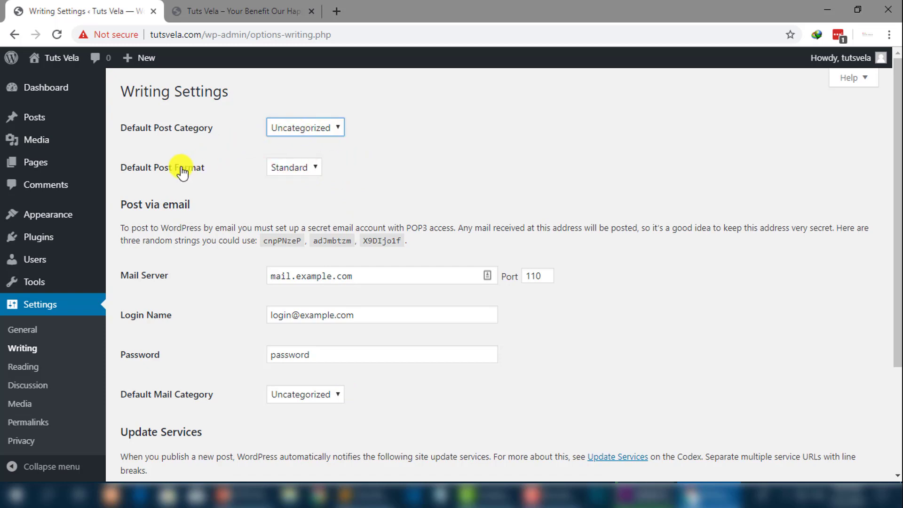
Review the available Default Post Format options and leave the format on Standard
{"action": "left_click_drag", "start_coordinate": [243, 157], "coordinate": [121, 165]}
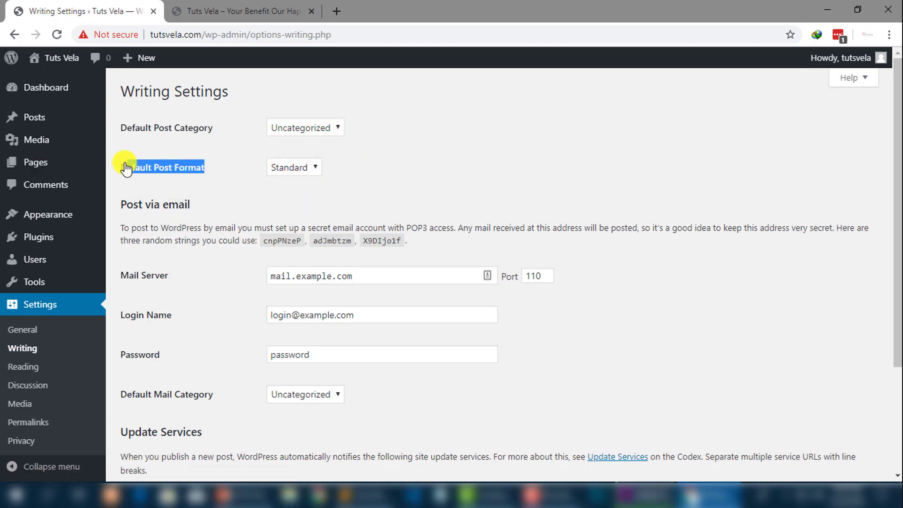
{"action": "left_click", "coordinate": [507, 173]}
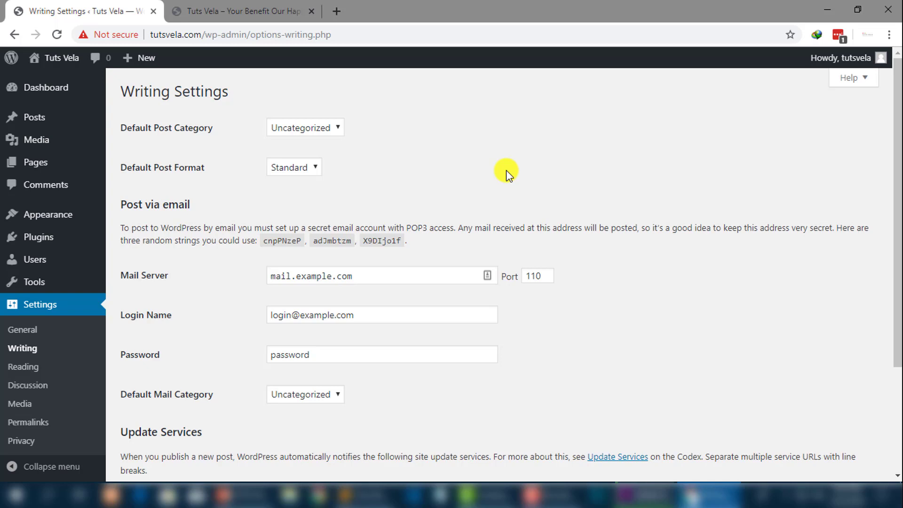
{"action": "left_click", "coordinate": [313, 169]}
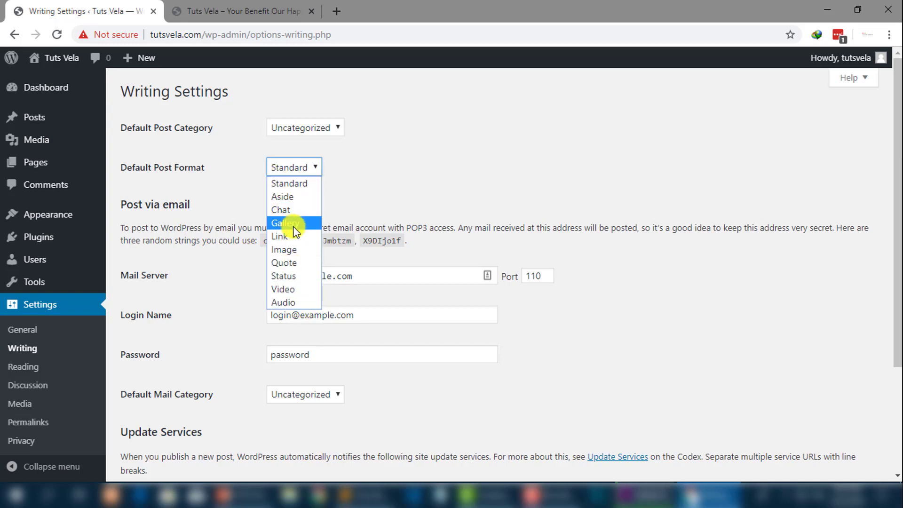
{"action": "left_click", "coordinate": [291, 288]}
{"action": "left_click", "coordinate": [288, 168]}
{"action": "left_click", "coordinate": [292, 183]}
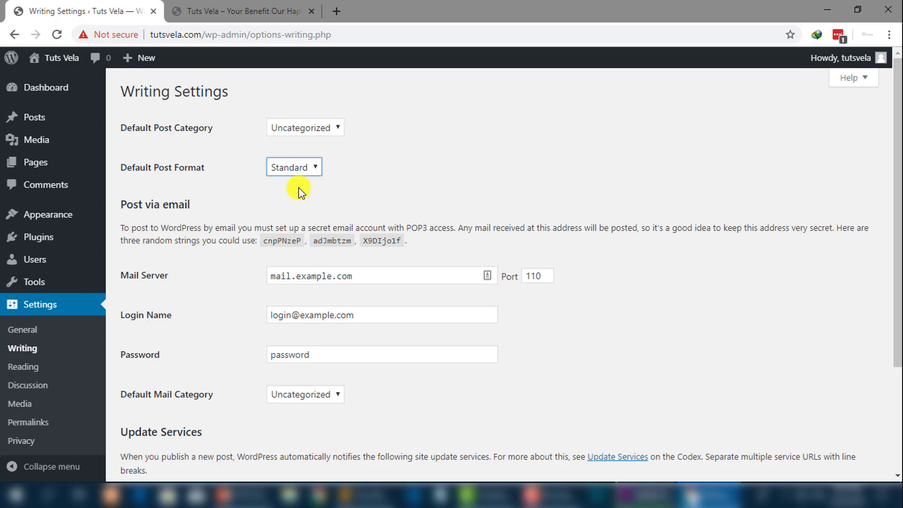
Examine the Post via email section, including its Mail Server, Login Name and Password fields
{"action": "left_click_drag", "start_coordinate": [124, 204], "coordinate": [199, 210]}
{"action": "left_click", "coordinate": [198, 210]}
{"action": "scroll", "coordinate": [181, 247], "scroll_direction": "down", "scroll_amount": 3}
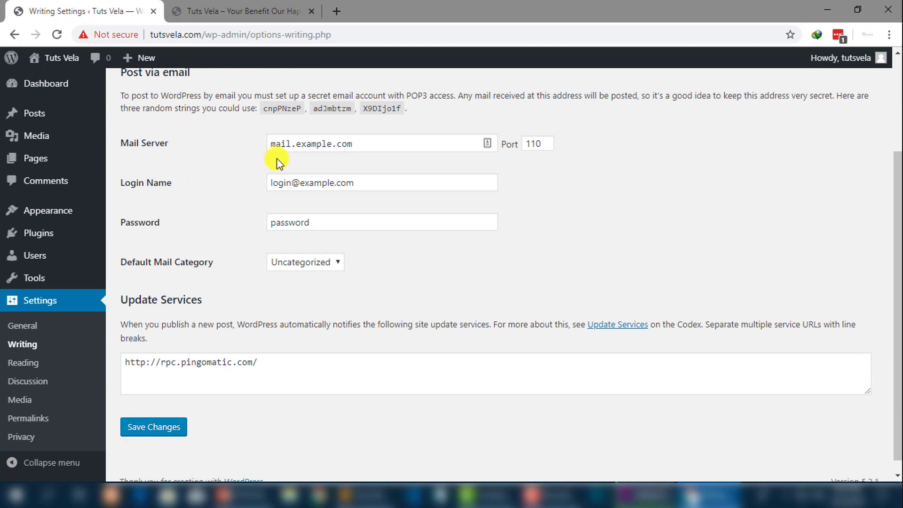
{"action": "left_click_drag", "start_coordinate": [393, 142], "coordinate": [268, 142]}
{"action": "left_click", "coordinate": [251, 164]}
{"action": "left_click_drag", "start_coordinate": [170, 142], "coordinate": [119, 143]}
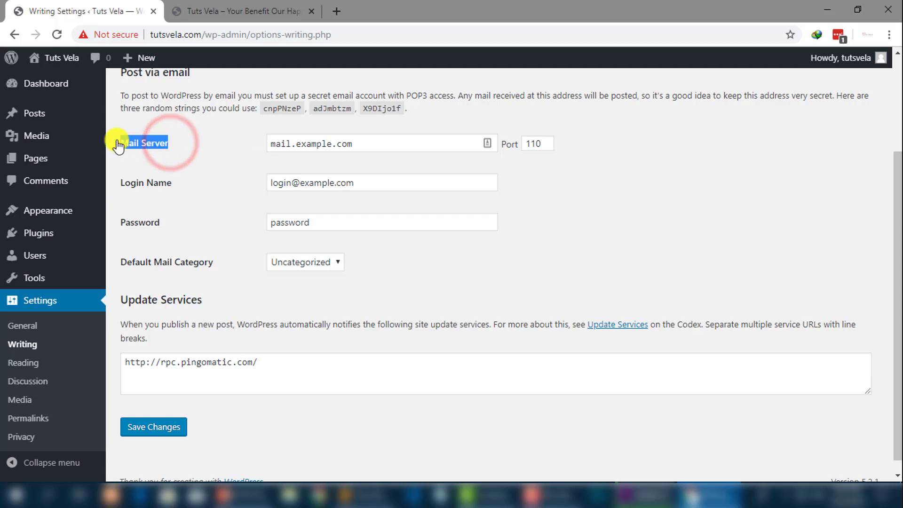
{"action": "left_click_drag", "start_coordinate": [184, 180], "coordinate": [108, 216]}
{"action": "left_click", "coordinate": [199, 238]}
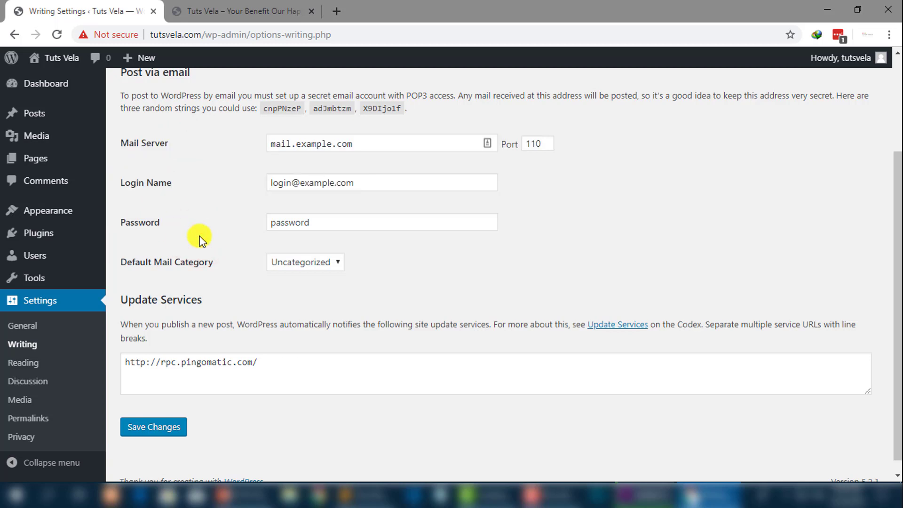
{"action": "triple_click", "coordinate": [274, 178]}
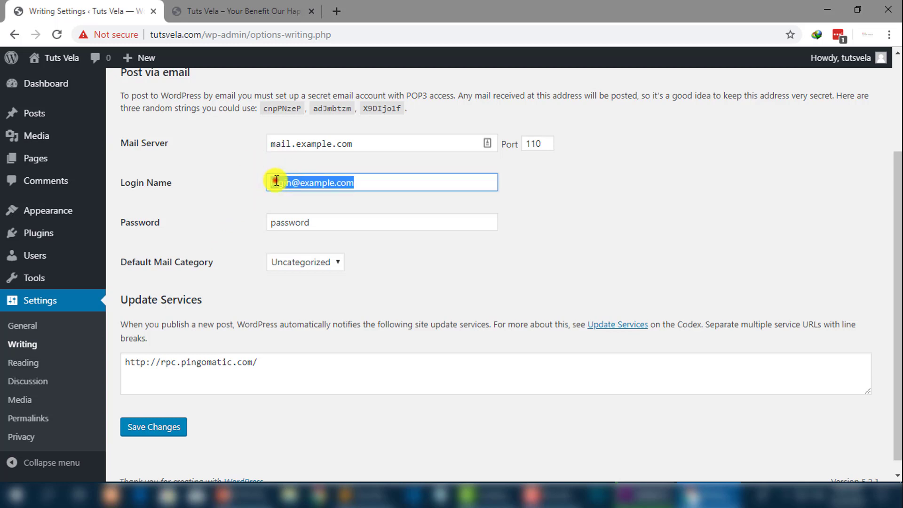
{"action": "double_click", "coordinate": [275, 181]}
{"action": "left_click", "coordinate": [290, 186]}
{"action": "left_click_drag", "start_coordinate": [377, 186], "coordinate": [250, 176]}
Read the Update Services description about automatic notifications and inspect the default service URL below it
{"action": "left_click_drag", "start_coordinate": [121, 300], "coordinate": [203, 300]}
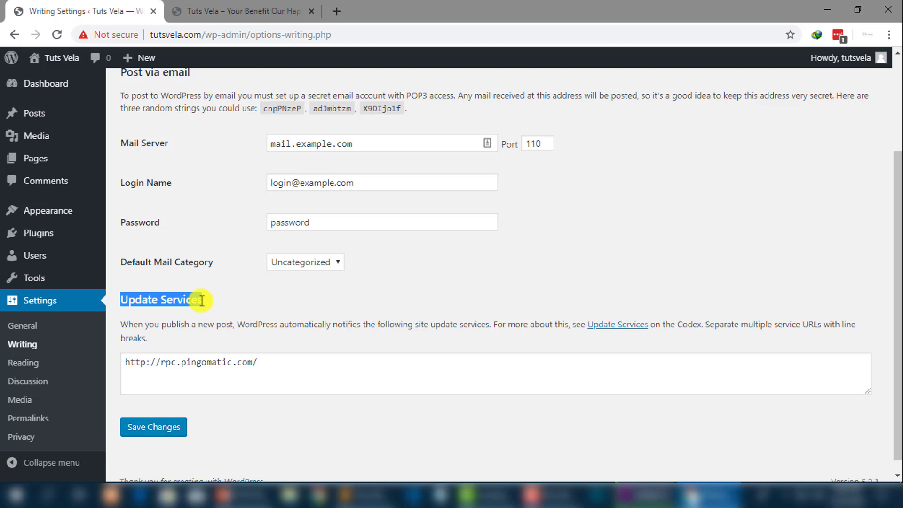
{"action": "left_click", "coordinate": [200, 324]}
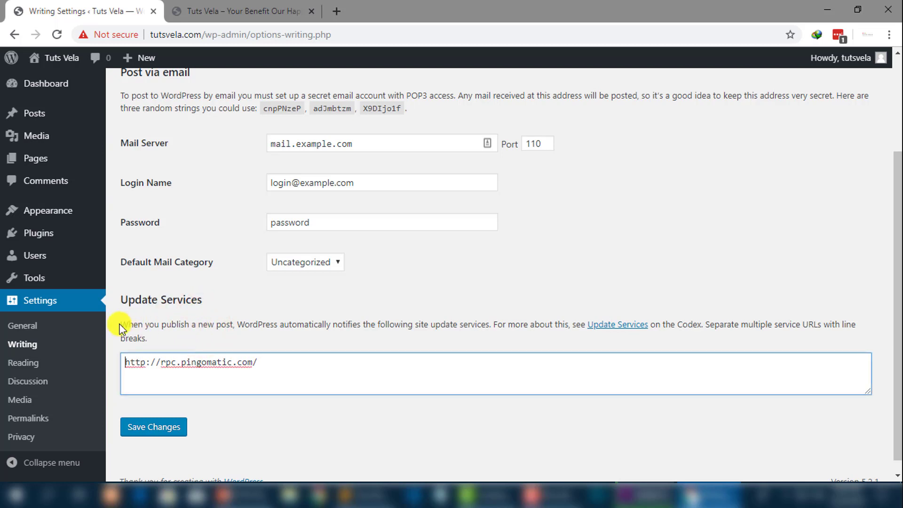
{"action": "left_click_drag", "start_coordinate": [121, 328], "coordinate": [483, 331]}
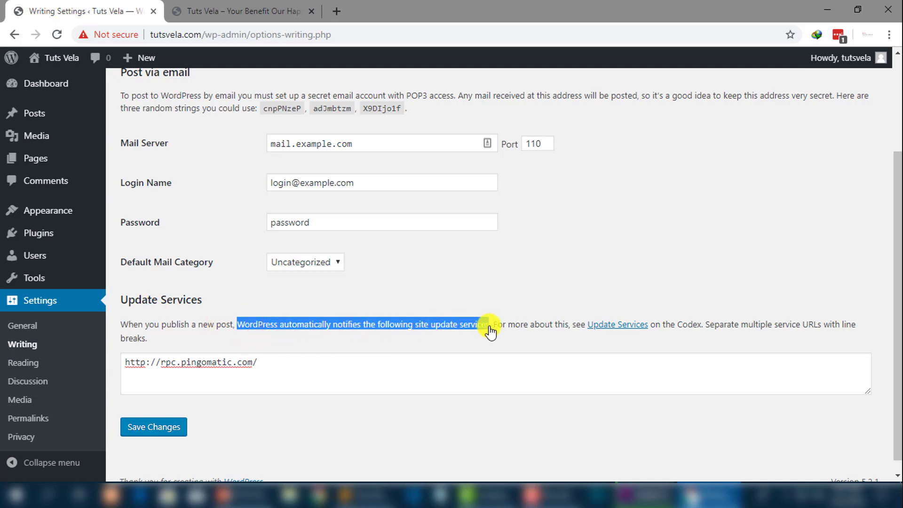
{"action": "left_click", "coordinate": [465, 357]}
{"action": "left_click_drag", "start_coordinate": [383, 371], "coordinate": [127, 361]}
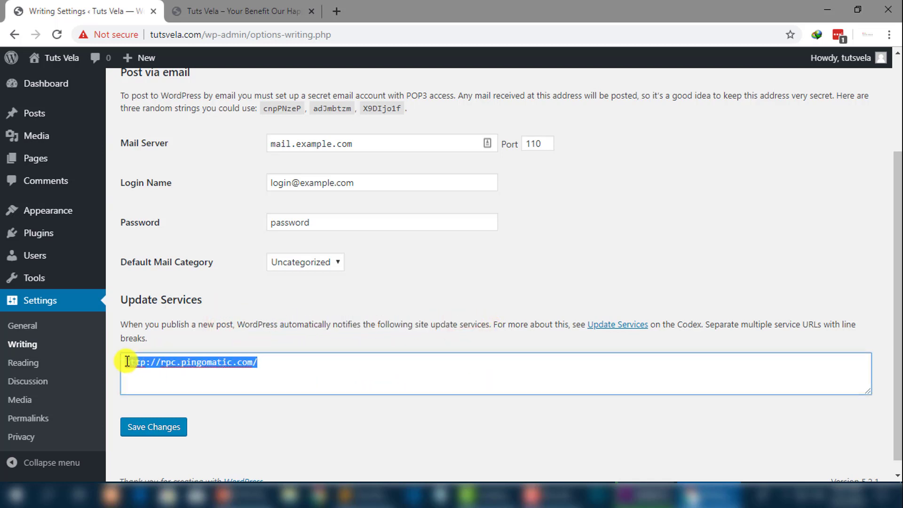
{"action": "left_click", "coordinate": [483, 332]}
{"action": "left_click_drag", "start_coordinate": [489, 328], "coordinate": [250, 333]}
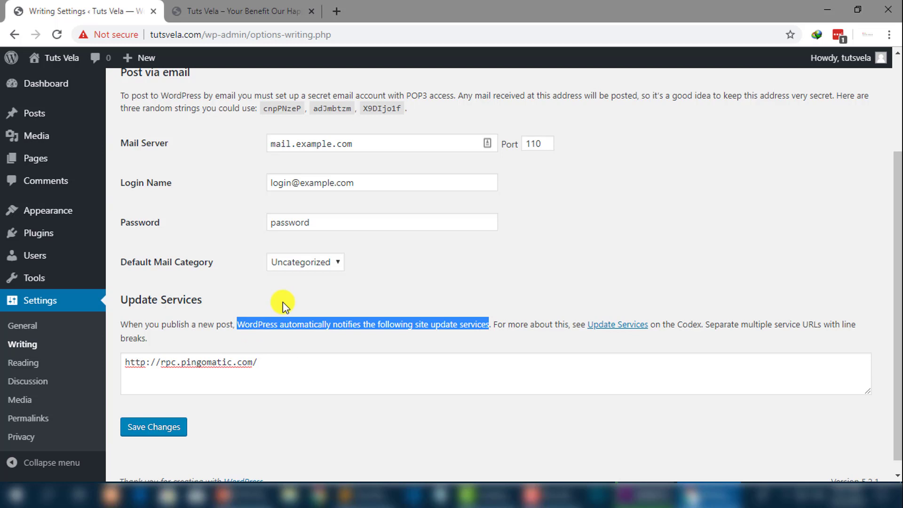
Read the note on separating multiple service URLs with line breaks and check the URL box it refers to
{"action": "left_click", "coordinate": [544, 337]}
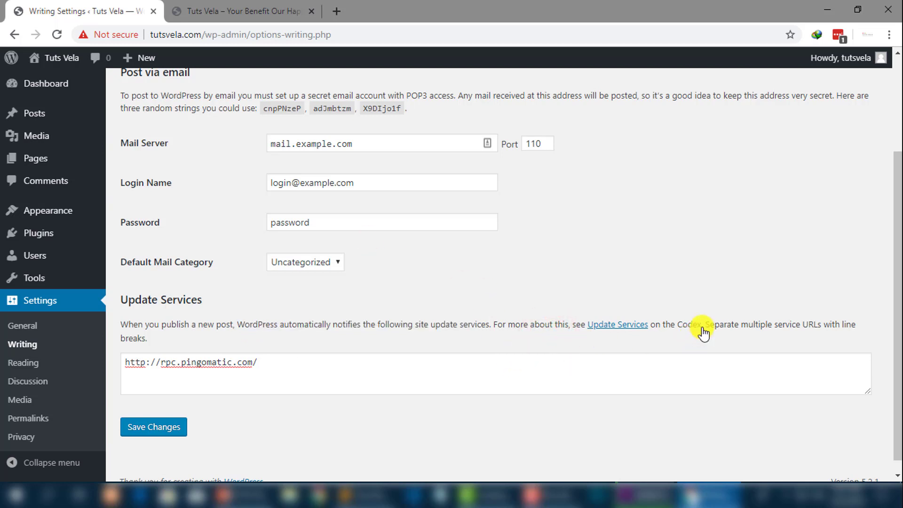
{"action": "left_click_drag", "start_coordinate": [707, 325], "coordinate": [271, 376]}
{"action": "left_click", "coordinate": [312, 372]}
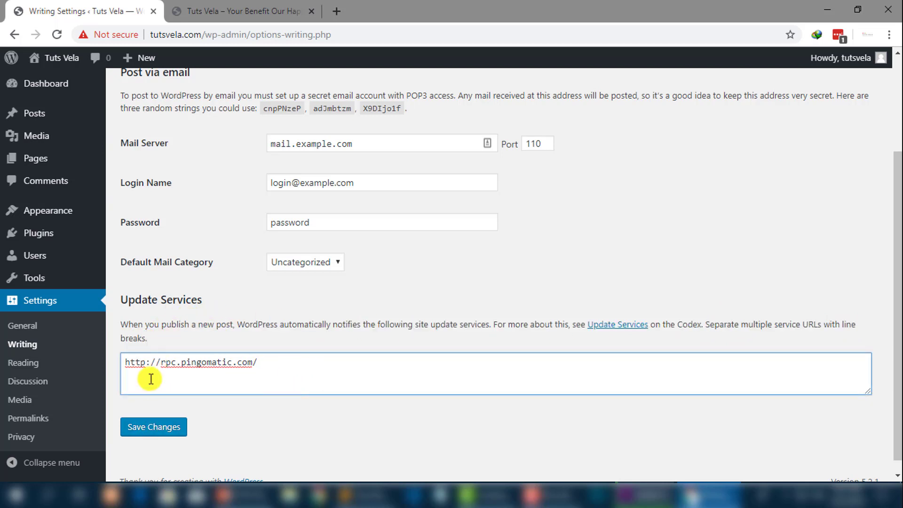
{"action": "mouse_move", "coordinate": [151, 378]}
{"action": "left_mouse_down"}
{"action": "mouse_move", "coordinate": [334, 373]}
{"action": "mouse_move", "coordinate": [156, 369]}
{"action": "left_mouse_up"}
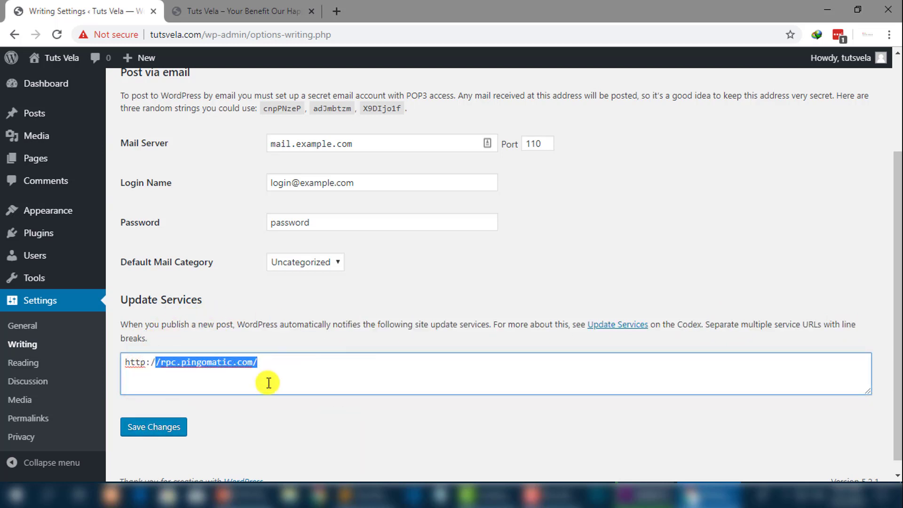
{"action": "left_click", "coordinate": [271, 377]}
{"action": "left_click", "coordinate": [143, 374]}
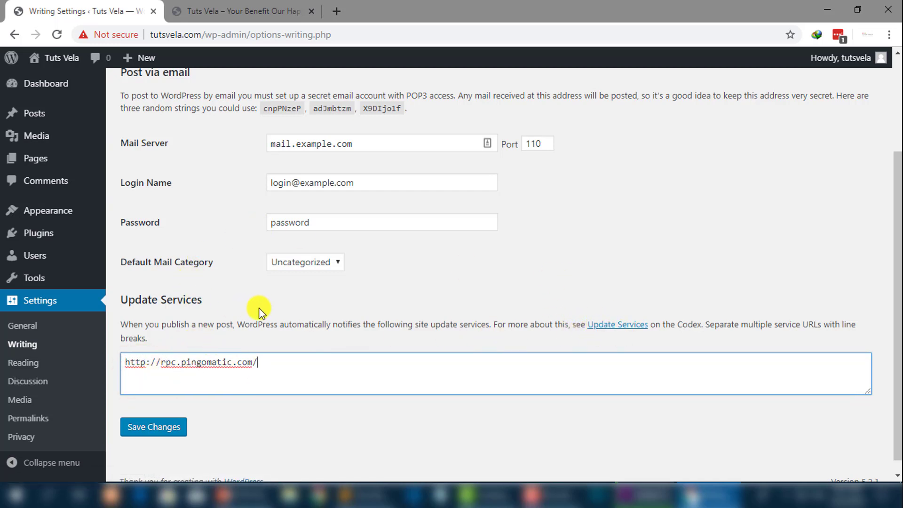
Open the Update Services Codex link in a new tab, switch to it and check its address
{"action": "right_click", "coordinate": [623, 328]}
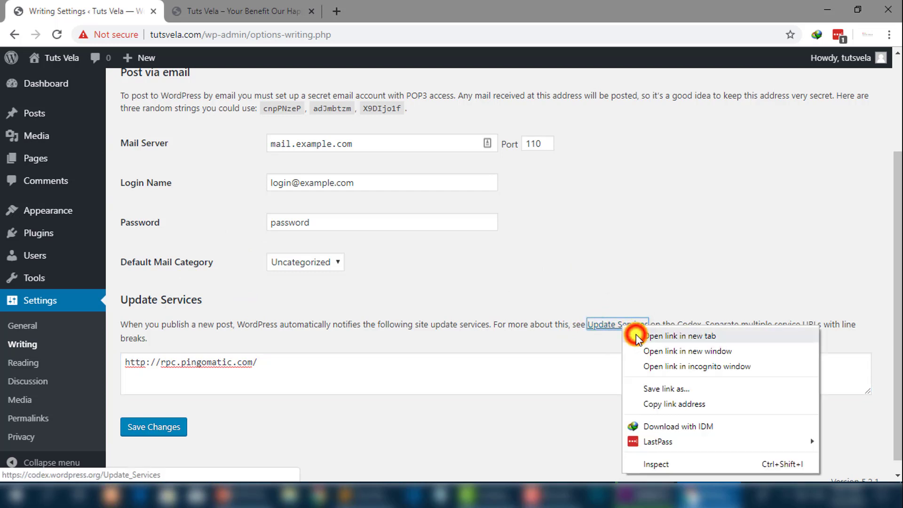
{"action": "left_click", "coordinate": [636, 334]}
{"action": "left_click", "coordinate": [235, 18]}
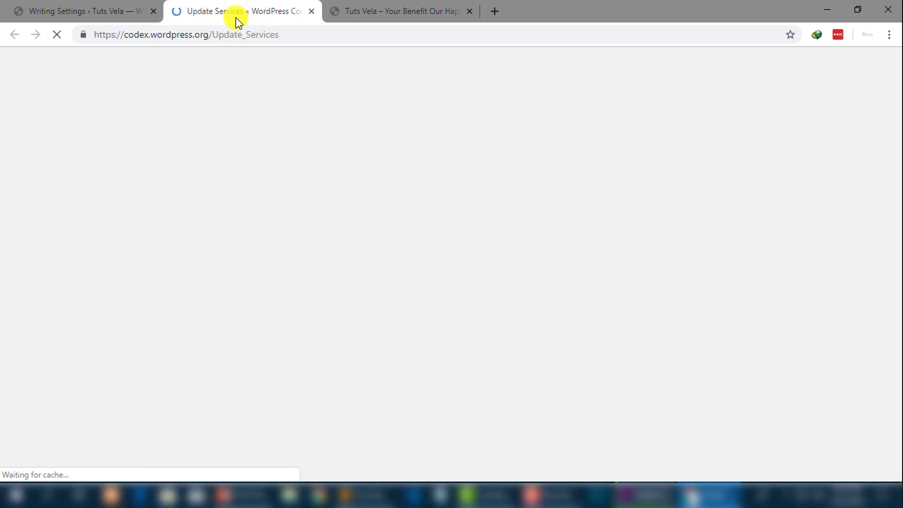
{"action": "double_click", "coordinate": [160, 38]}
{"action": "triple_click", "coordinate": [159, 39]}
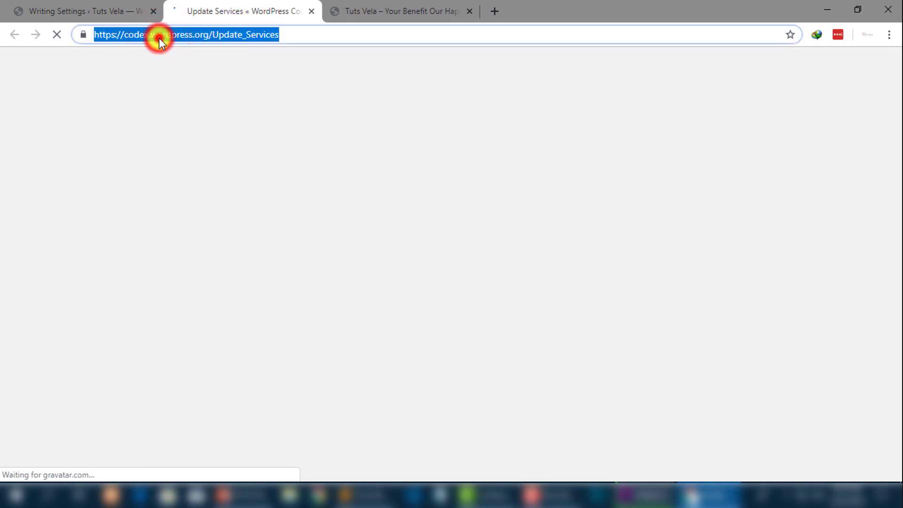
{"action": "double_click", "coordinate": [159, 38]}
{"action": "triple_click", "coordinate": [159, 38]}
{"action": "double_click", "coordinate": [159, 38]}
{"action": "left_click", "coordinate": [365, 50]}
{"action": "left_click_drag", "start_coordinate": [354, 41], "coordinate": [25, 279]}
Copy the complete list of URLs under XML-RPC Ping Services on the Codex page
{"action": "scroll", "coordinate": [56, 239], "scroll_direction": "down", "scroll_amount": 20}
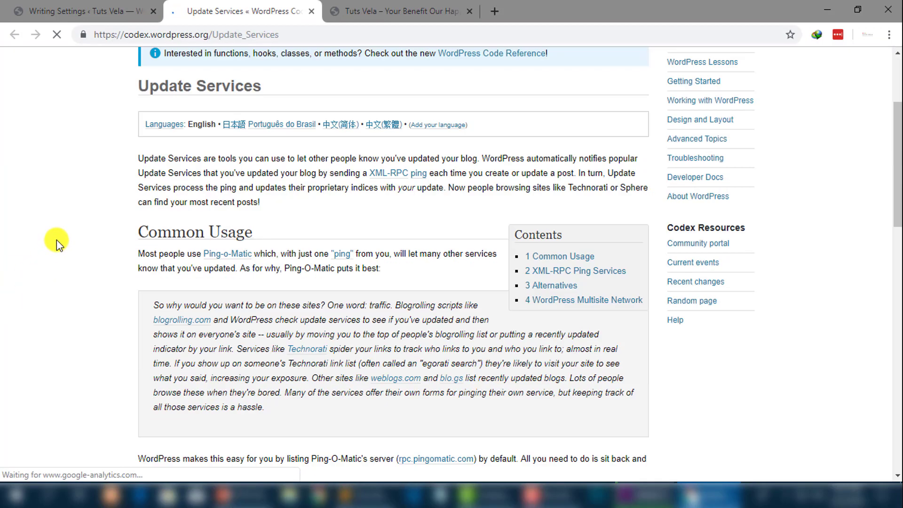
{"action": "scroll", "coordinate": [80, 164], "scroll_direction": "up", "scroll_amount": 3}
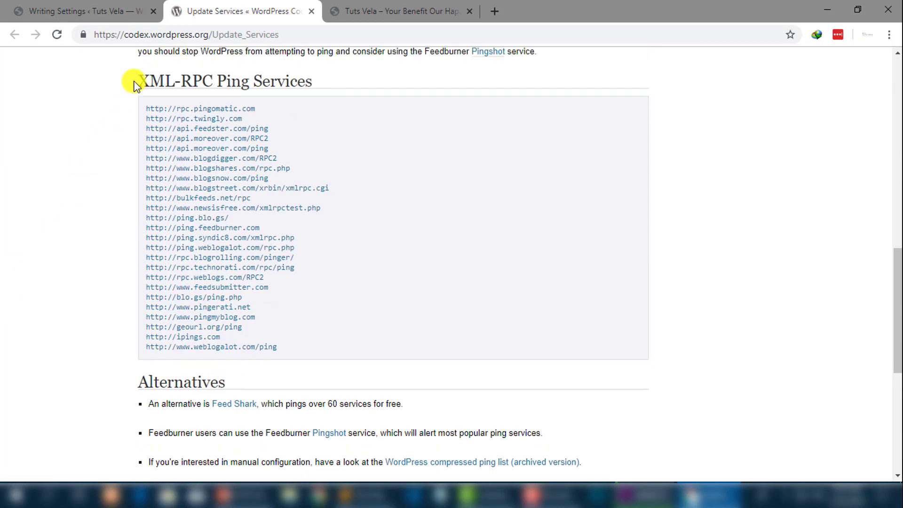
{"action": "mouse_move", "coordinate": [133, 85]}
{"action": "left_mouse_down"}
{"action": "mouse_move", "coordinate": [327, 82]}
{"action": "mouse_move", "coordinate": [139, 77]}
{"action": "left_mouse_up"}
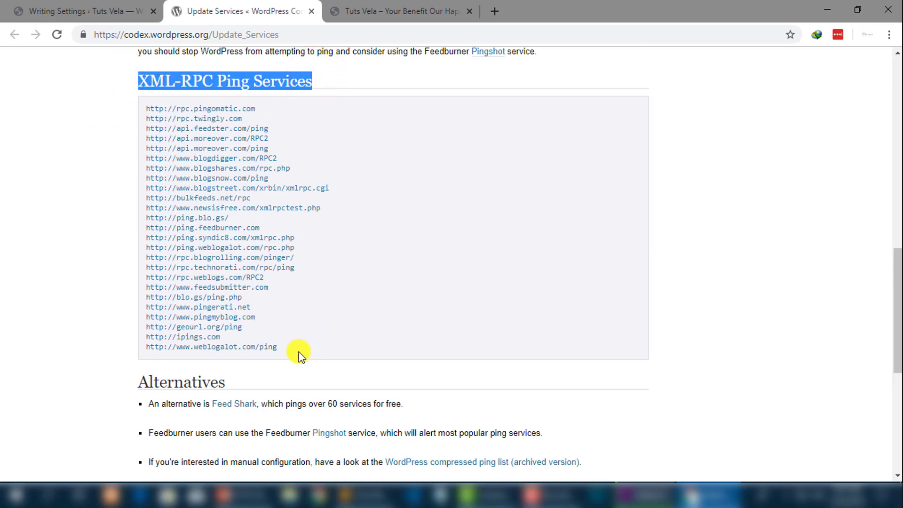
{"action": "left_click_drag", "start_coordinate": [281, 350], "coordinate": [145, 111]}
{"action": "right_click", "coordinate": [171, 113]}
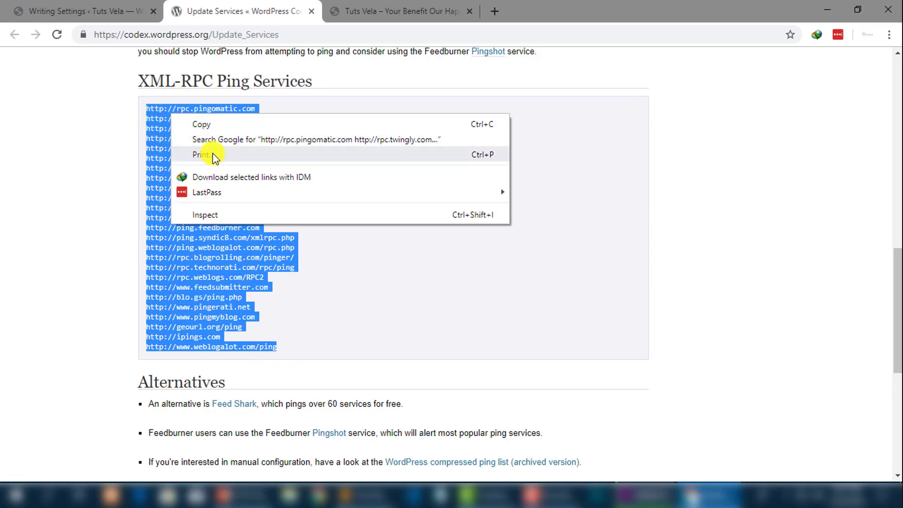
{"action": "left_click", "coordinate": [210, 123]}
{"action": "scroll", "coordinate": [298, 227], "scroll_direction": "down", "scroll_amount": 7}
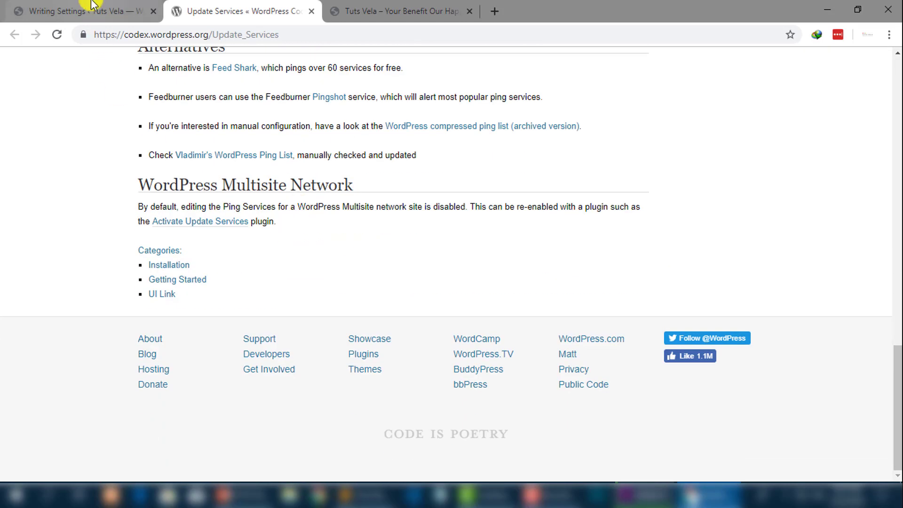
Replace the URL in the Writing Settings' Update Services box with the copied ping list and enlarge the box
{"action": "left_click", "coordinate": [92, 5]}
{"action": "left_click_drag", "start_coordinate": [268, 366], "coordinate": [96, 358]}
{"action": "key", "text": "ctrl+v"}
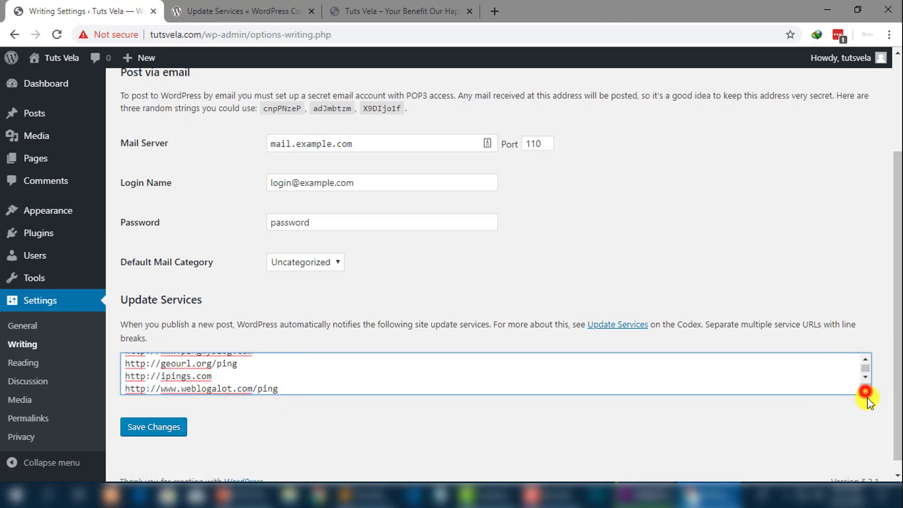
{"action": "left_click_drag", "start_coordinate": [867, 397], "coordinate": [871, 478]}
{"action": "scroll", "coordinate": [460, 328], "scroll_direction": "down", "scroll_amount": 2}
{"action": "scroll", "coordinate": [357, 318], "scroll_direction": "up", "scroll_amount": 5}
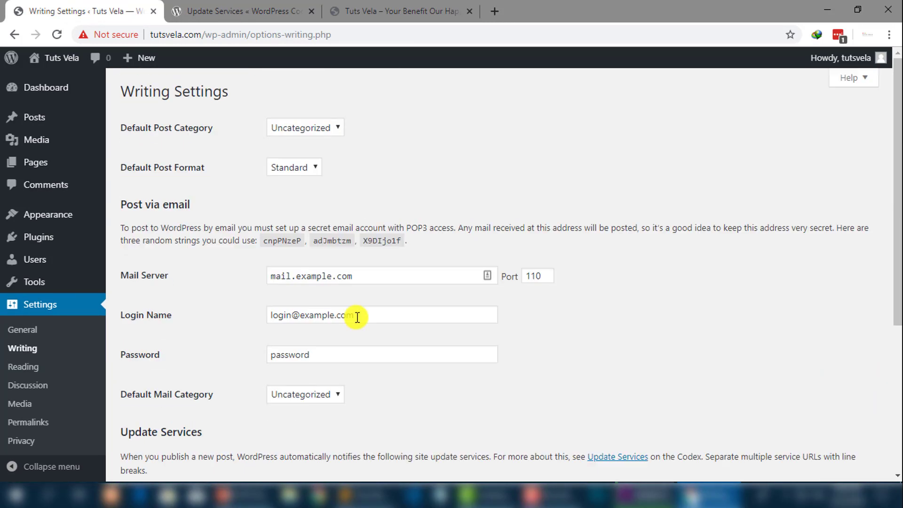
{"action": "scroll", "coordinate": [357, 318], "scroll_direction": "down", "scroll_amount": 5}
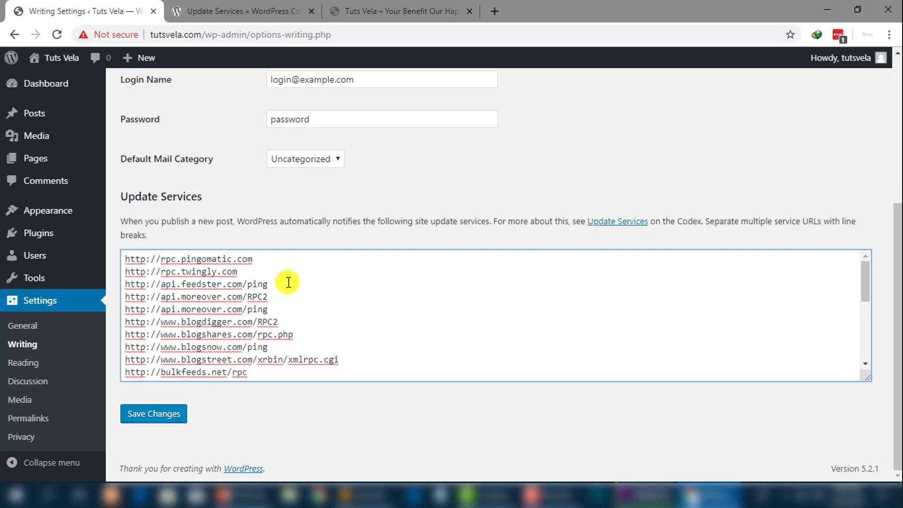
Examine the individual service URLs in the Update Services box, checking that each is on its own line
{"action": "left_click_drag", "start_coordinate": [288, 282], "coordinate": [125, 271]}
{"action": "left_click", "coordinate": [326, 286]}
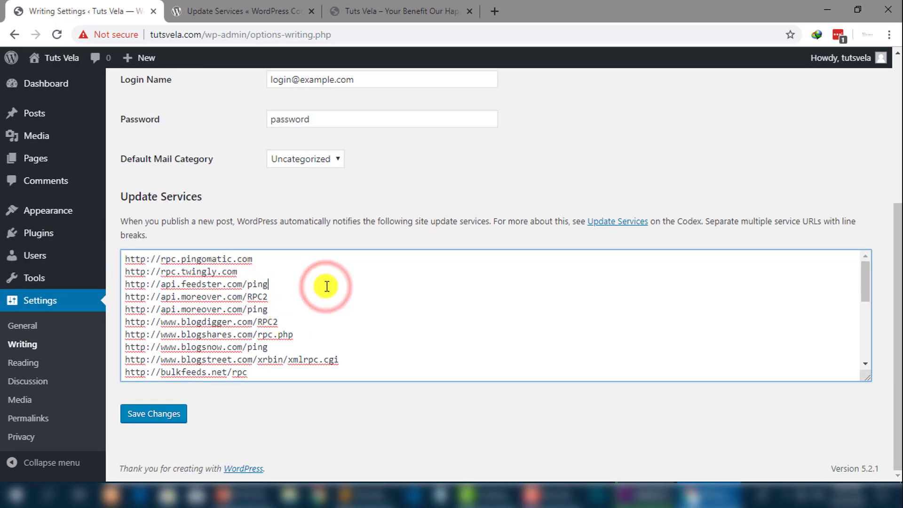
{"action": "left_click_drag", "start_coordinate": [313, 286], "coordinate": [123, 278]}
{"action": "left_click", "coordinate": [358, 326]}
{"action": "left_click_drag", "start_coordinate": [299, 318], "coordinate": [124, 320]}
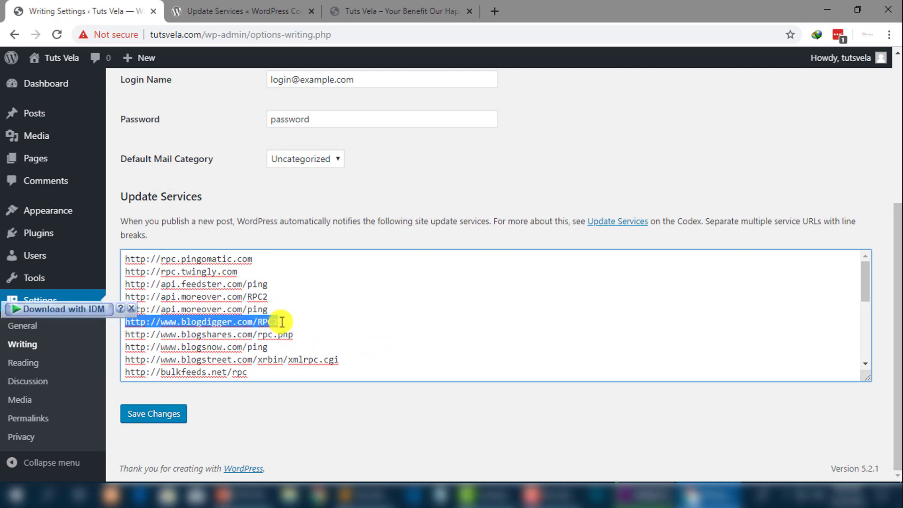
{"action": "left_click", "coordinate": [323, 317]}
{"action": "left_click_drag", "start_coordinate": [343, 333], "coordinate": [125, 336]}
{"action": "left_click", "coordinate": [212, 346]}
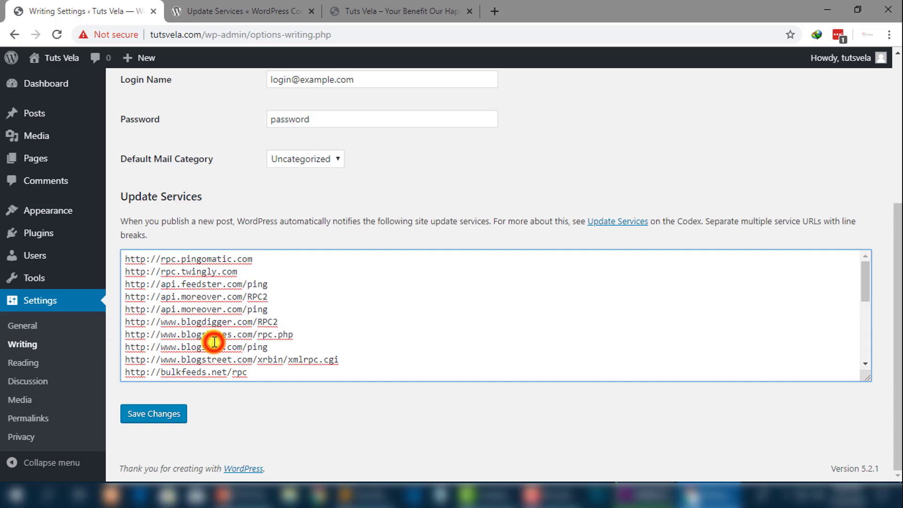
Save the Writing Settings and check the ping list kept in the Update Services box
{"action": "left_click", "coordinate": [157, 421]}
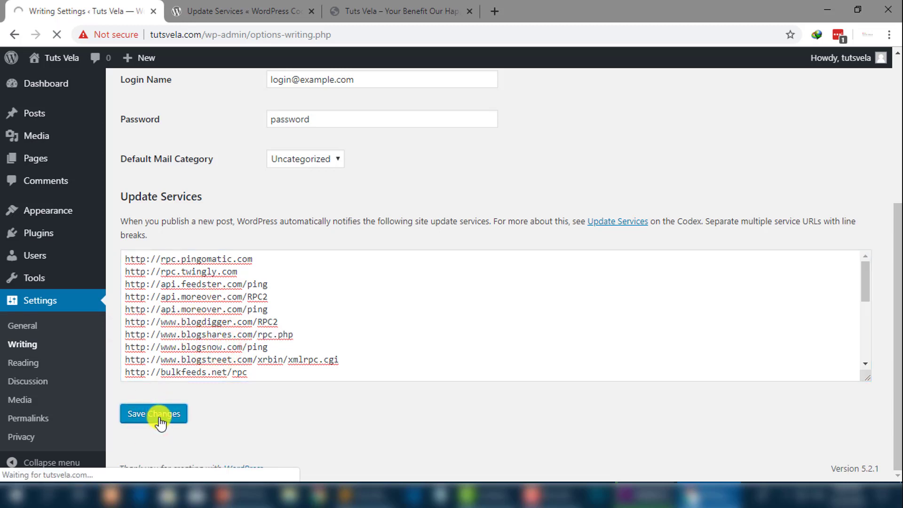
{"action": "scroll", "coordinate": [160, 421], "scroll_direction": "down", "scroll_amount": 4}
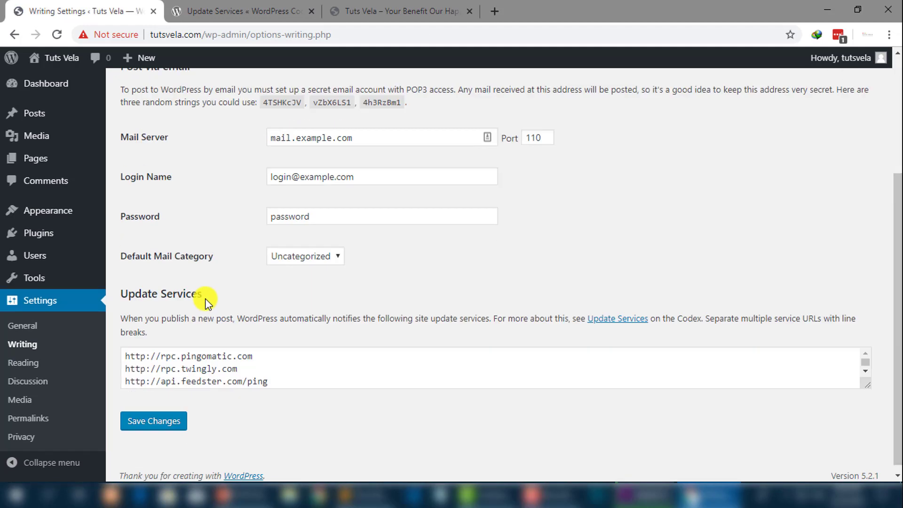
{"action": "left_click", "coordinate": [227, 351]}
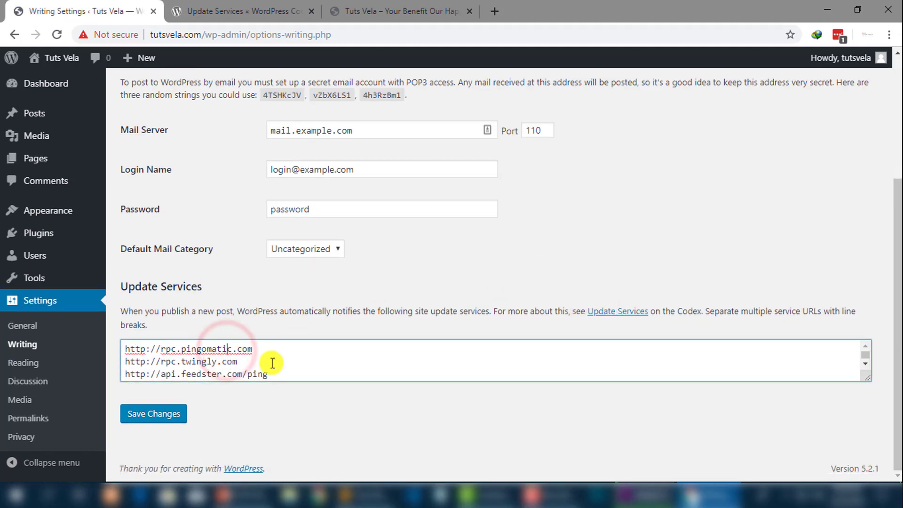
{"action": "left_click_drag", "start_coordinate": [271, 364], "coordinate": [354, 402]}
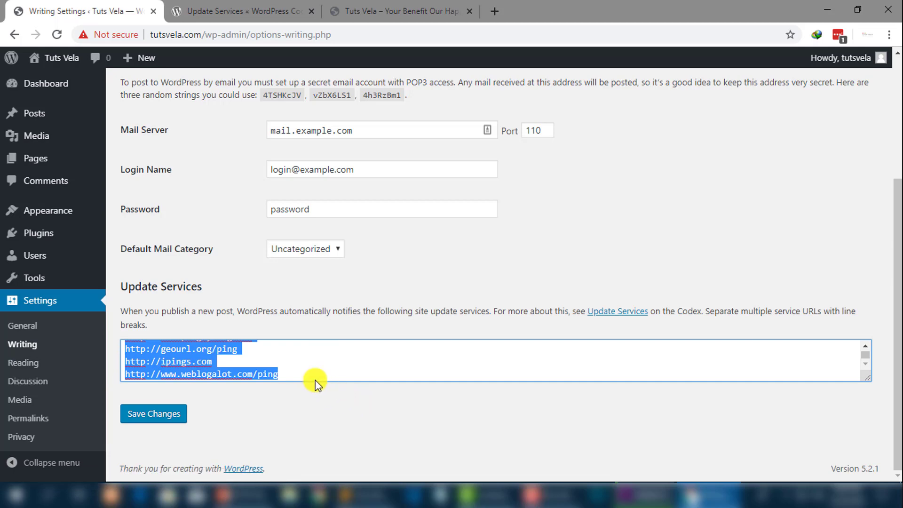
Close the Codex Update Services page and return to the Writing Settings
{"action": "key", "text": "ctrl+Tab"}
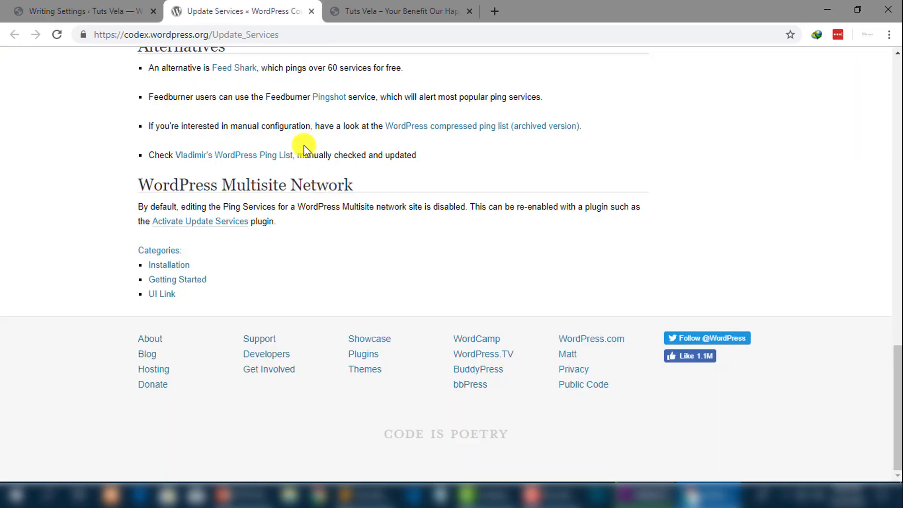
{"action": "scroll", "coordinate": [273, 116], "scroll_direction": "up", "scroll_amount": 15}
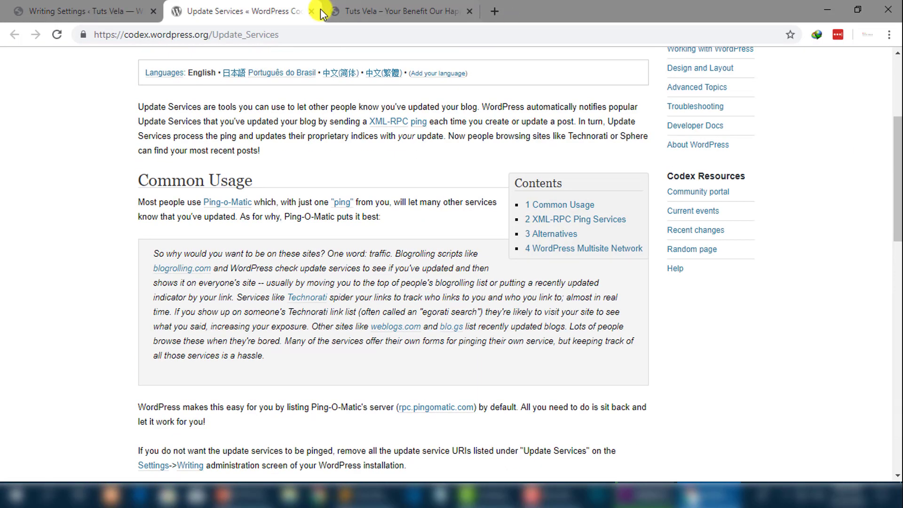
{"action": "left_click", "coordinate": [311, 11]}
{"action": "left_click", "coordinate": [343, 378]}
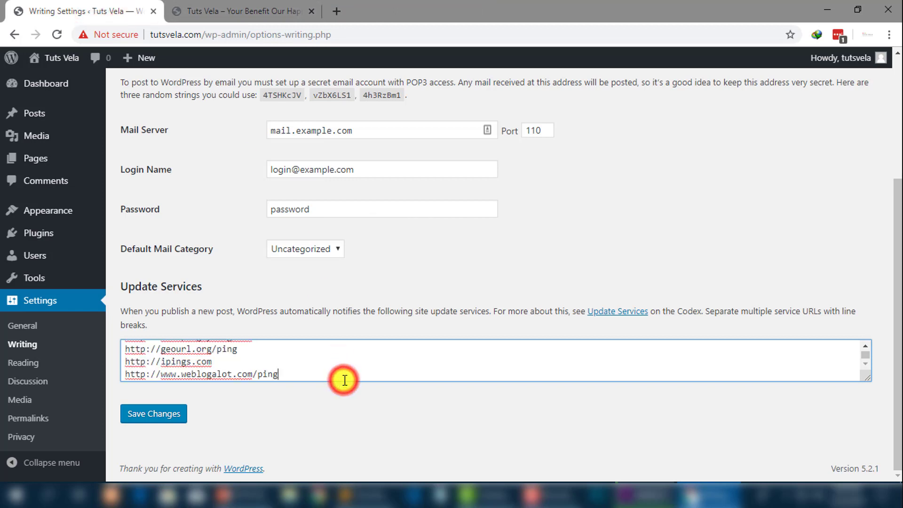
Open the Reading Settings and review the "Your homepage displays" option
{"action": "left_click", "coordinate": [17, 365]}
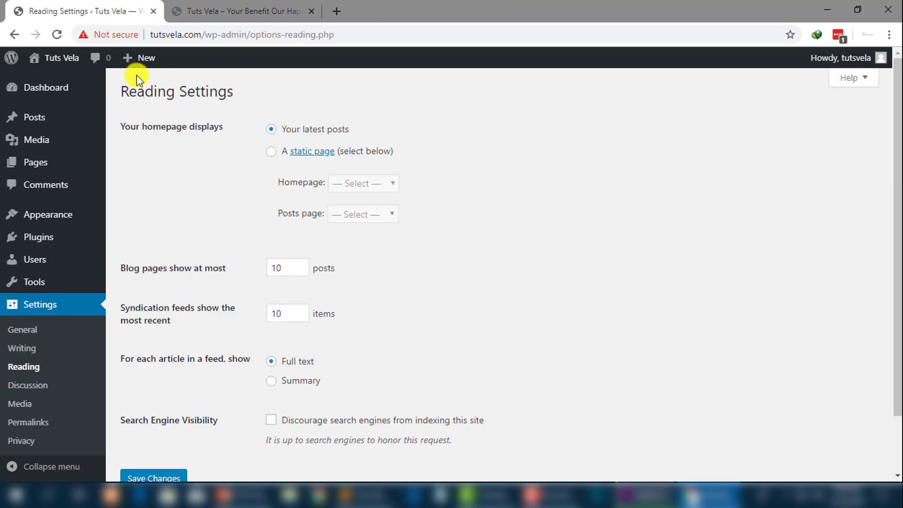
{"action": "left_click_drag", "start_coordinate": [114, 96], "coordinate": [220, 95]}
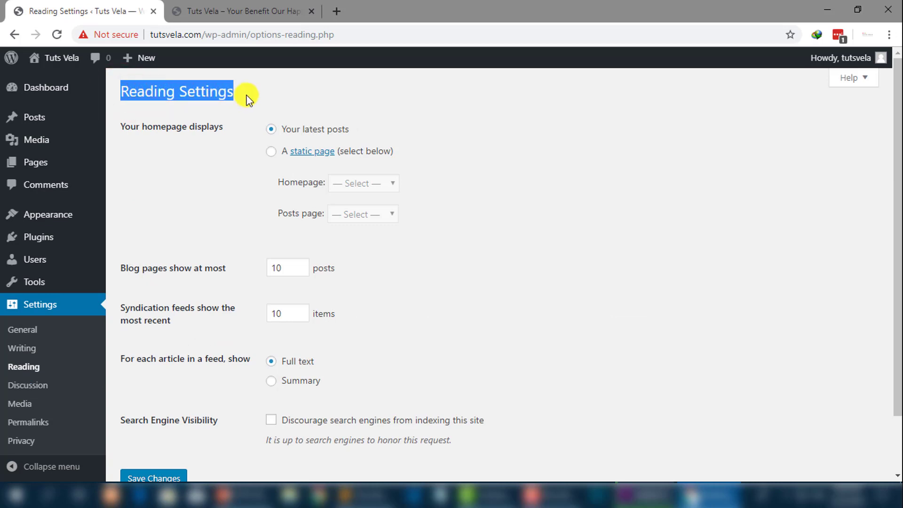
{"action": "left_click", "coordinate": [239, 95]}
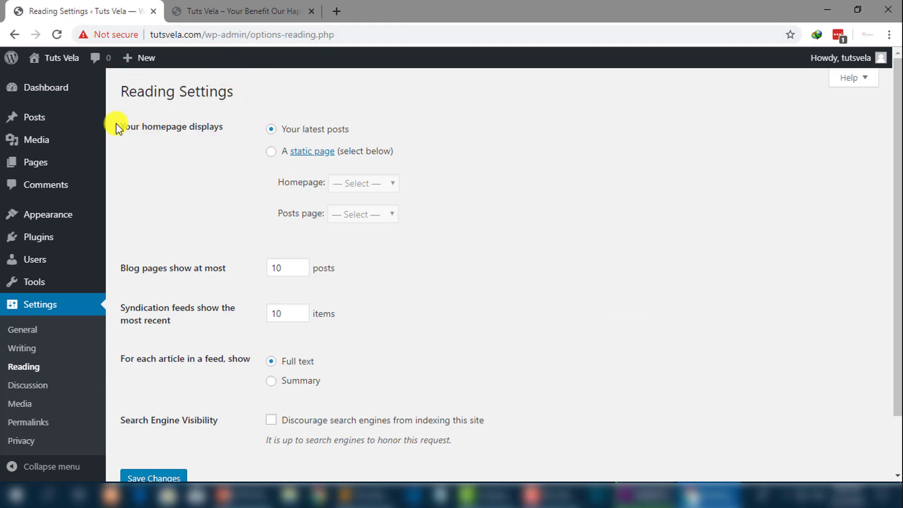
{"action": "left_click_drag", "start_coordinate": [118, 127], "coordinate": [130, 141]}
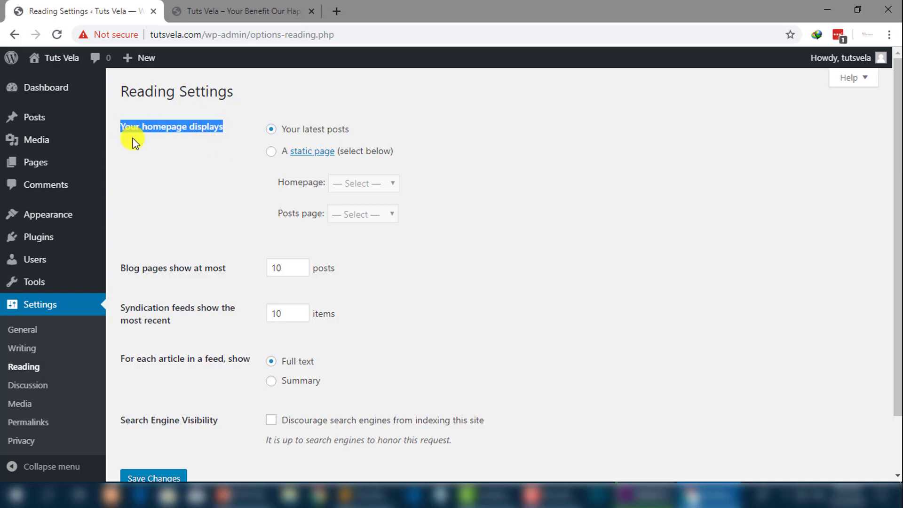
{"action": "left_click", "coordinate": [142, 147]}
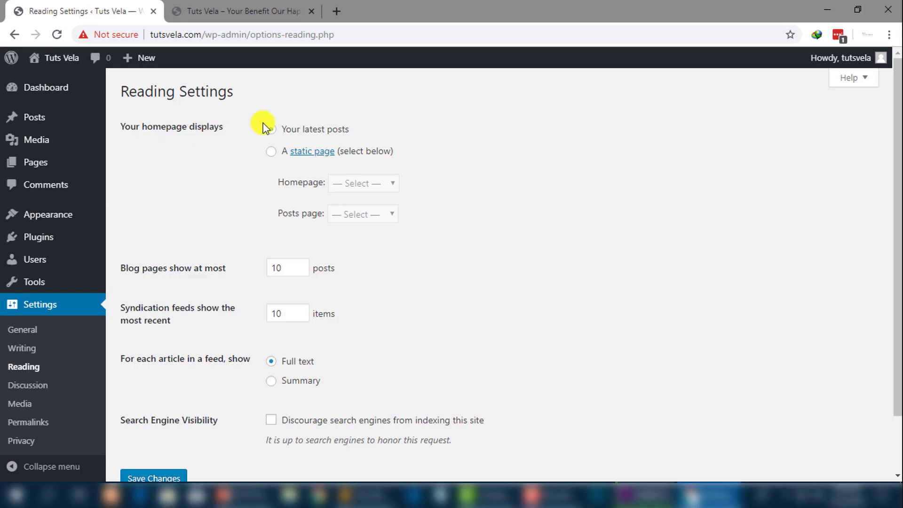
Compare the "Your latest posts" homepage option with the live Tuts Vela front page, and return to the Reading Settings
{"action": "left_click_drag", "start_coordinate": [371, 121], "coordinate": [275, 130]}
{"action": "left_click", "coordinate": [198, 8]}
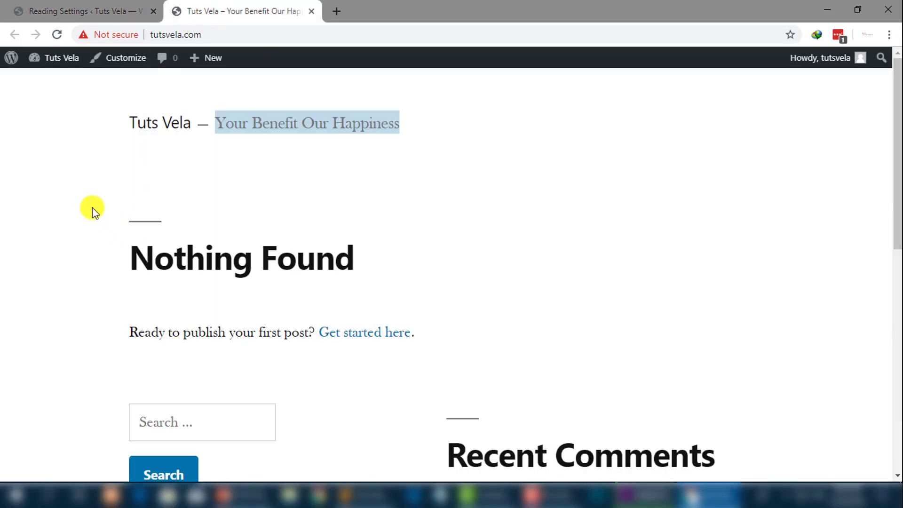
{"action": "left_click", "coordinate": [107, 223]}
{"action": "mouse_move", "coordinate": [118, 251]}
{"action": "left_mouse_down"}
{"action": "mouse_move", "coordinate": [383, 260]}
{"action": "mouse_move", "coordinate": [111, 252]}
{"action": "left_mouse_up"}
{"action": "left_click", "coordinate": [389, 262]}
{"action": "left_click", "coordinate": [42, 9]}
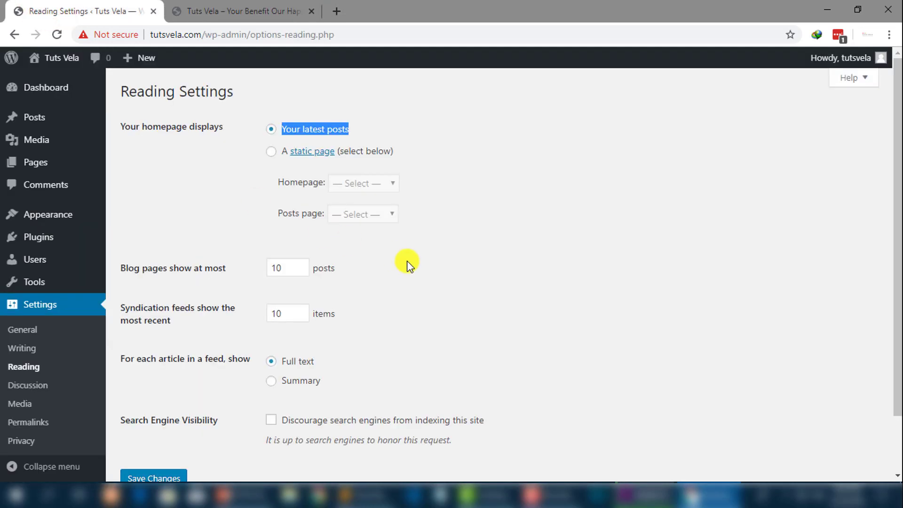
Try setting the homepage display to a static page and review the Homepage and Posts page fields
{"action": "left_click", "coordinate": [271, 152]}
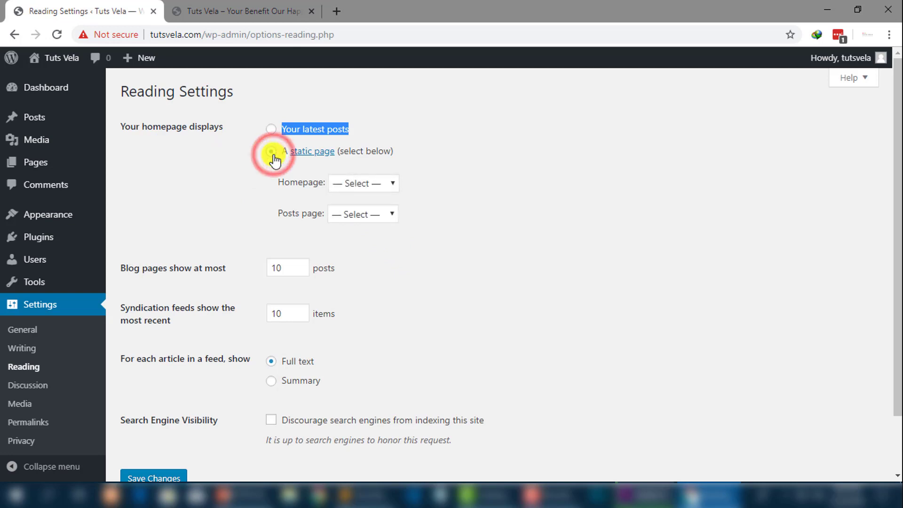
{"action": "left_click", "coordinate": [248, 193]}
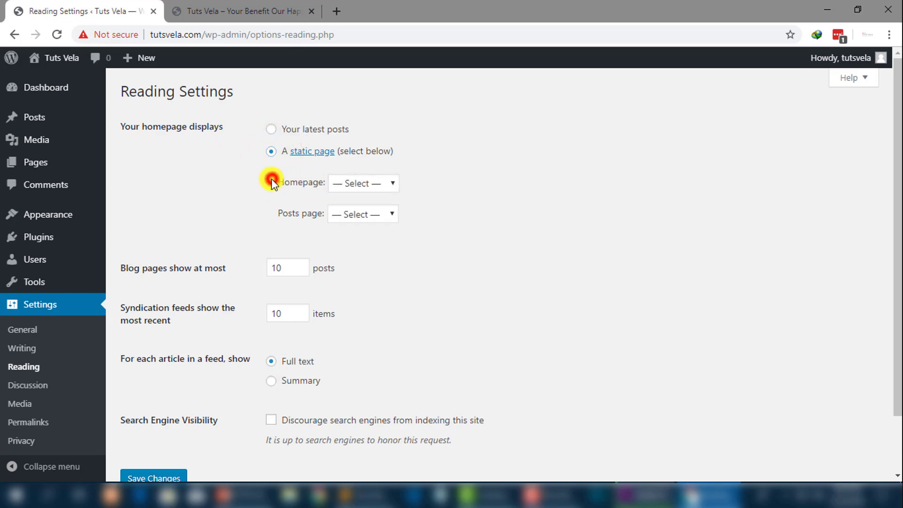
{"action": "left_click_drag", "start_coordinate": [273, 179], "coordinate": [315, 187]}
{"action": "left_click_drag", "start_coordinate": [275, 220], "coordinate": [321, 229]}
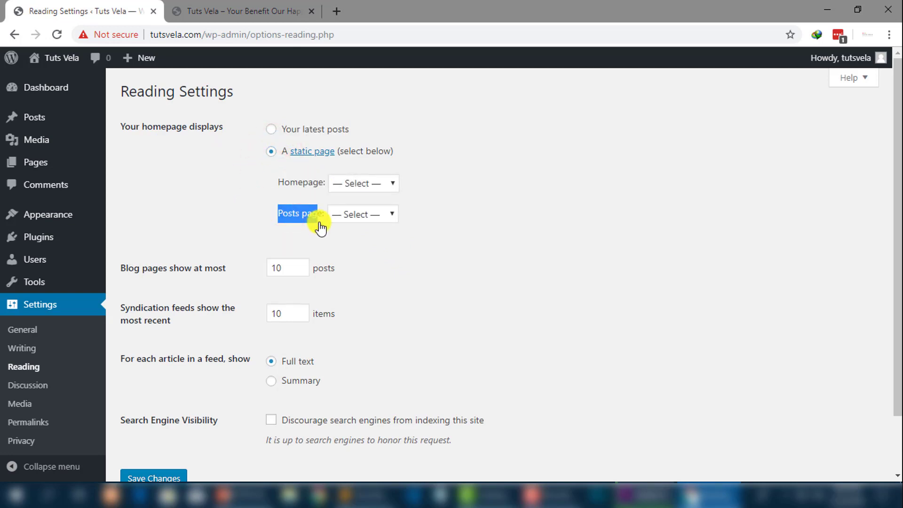
{"action": "left_click", "coordinate": [342, 262]}
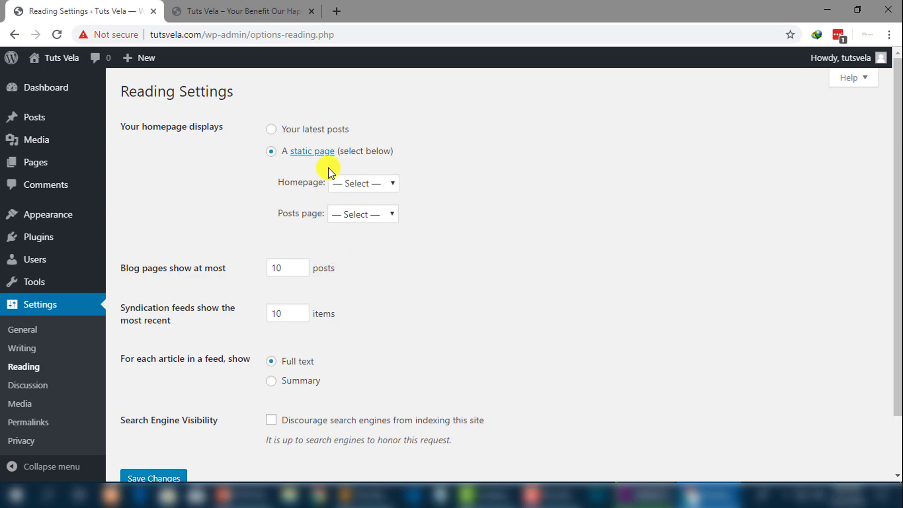
Try Sample Page as the static Homepage, and reset the field to its unselected state
{"action": "left_click", "coordinate": [356, 183]}
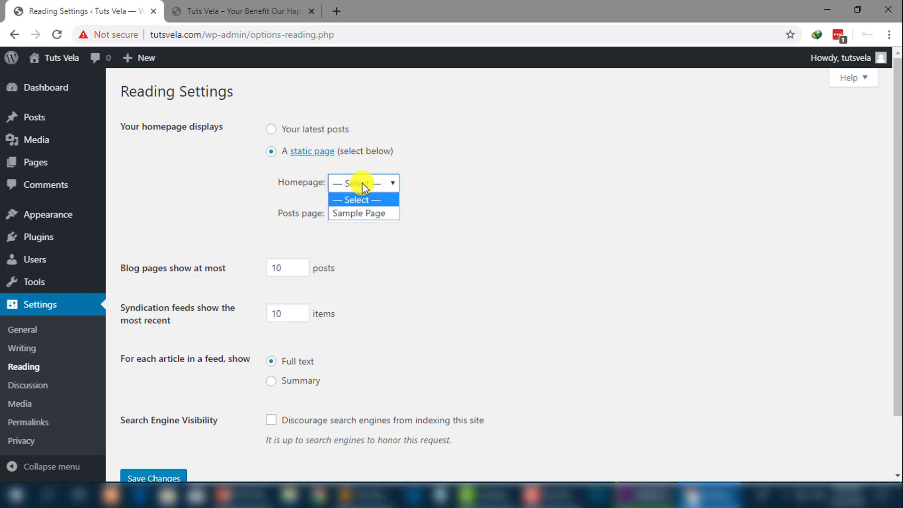
{"action": "left_click", "coordinate": [372, 211]}
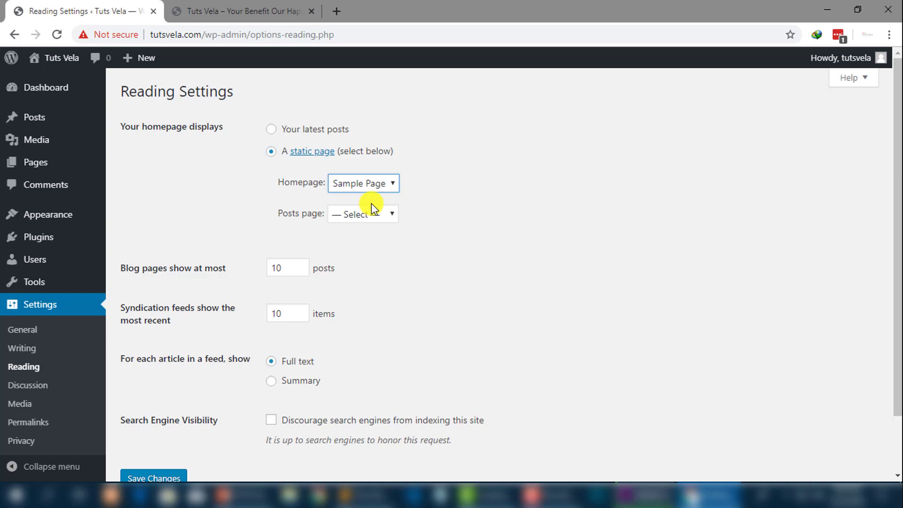
{"action": "left_click", "coordinate": [364, 184]}
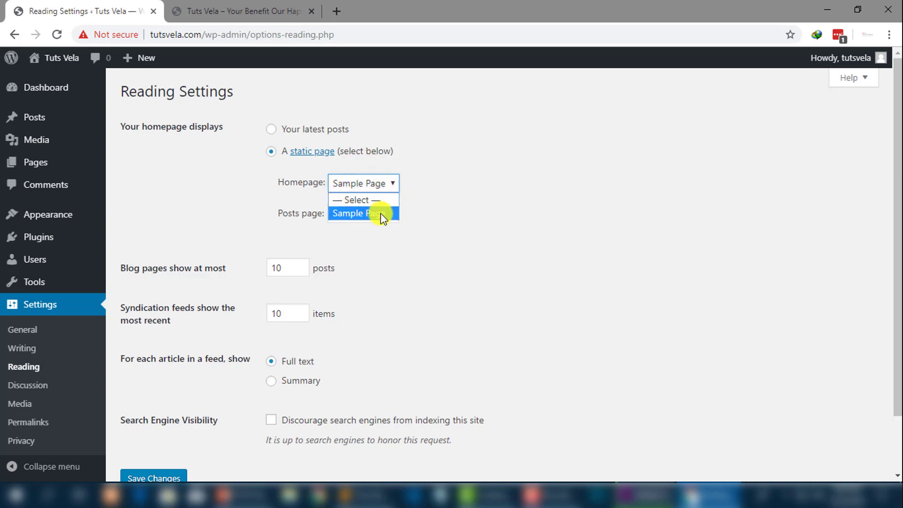
{"action": "left_click", "coordinate": [373, 203]}
Check the available Posts page choices, and set the homepage display back to "Your latest posts"
{"action": "left_click_drag", "start_coordinate": [275, 215], "coordinate": [322, 218]}
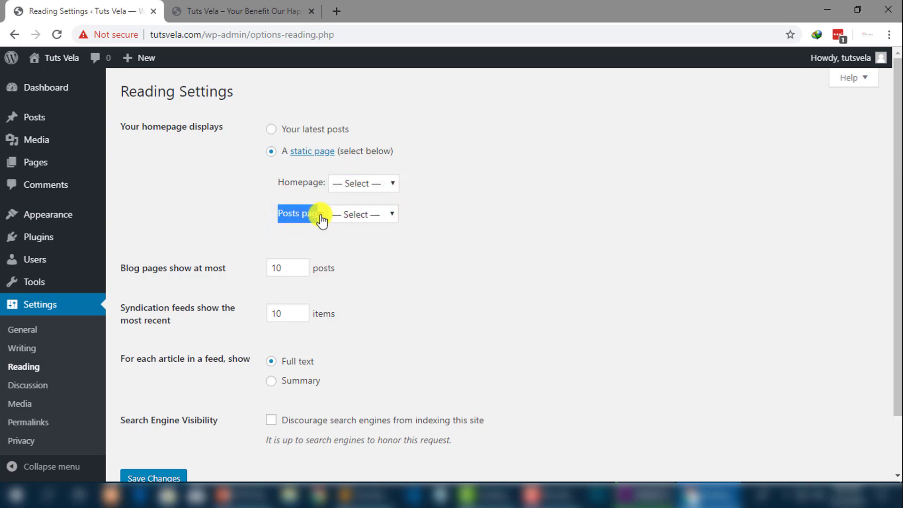
{"action": "left_click", "coordinate": [379, 221]}
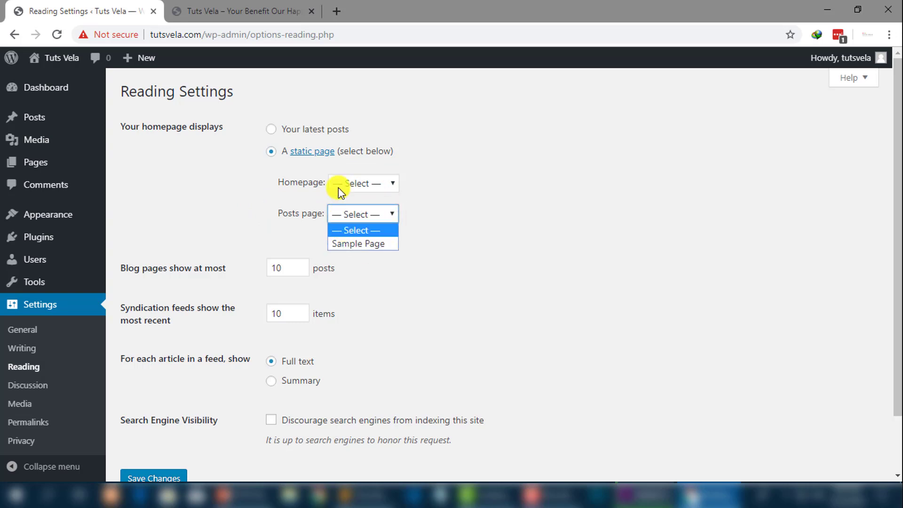
{"action": "left_click", "coordinate": [344, 228]}
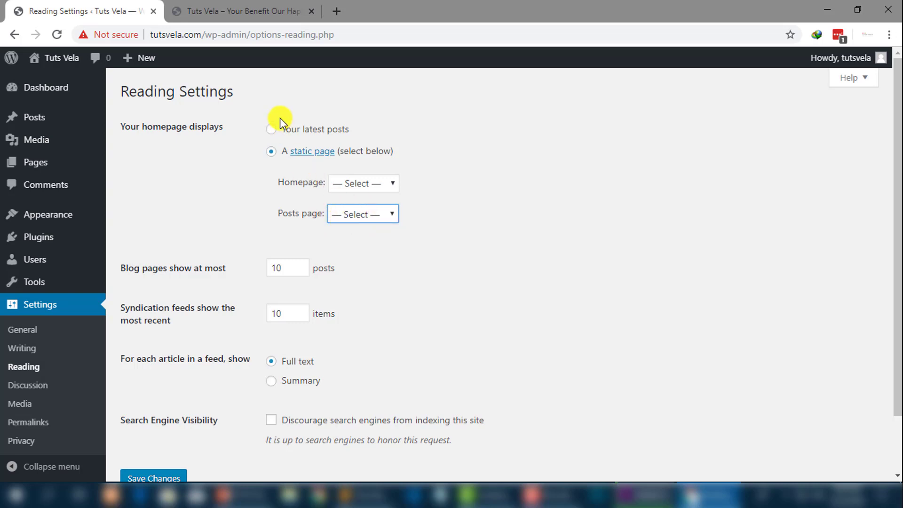
{"action": "left_click", "coordinate": [285, 129]}
{"action": "left_click_drag", "start_coordinate": [322, 130], "coordinate": [288, 128]}
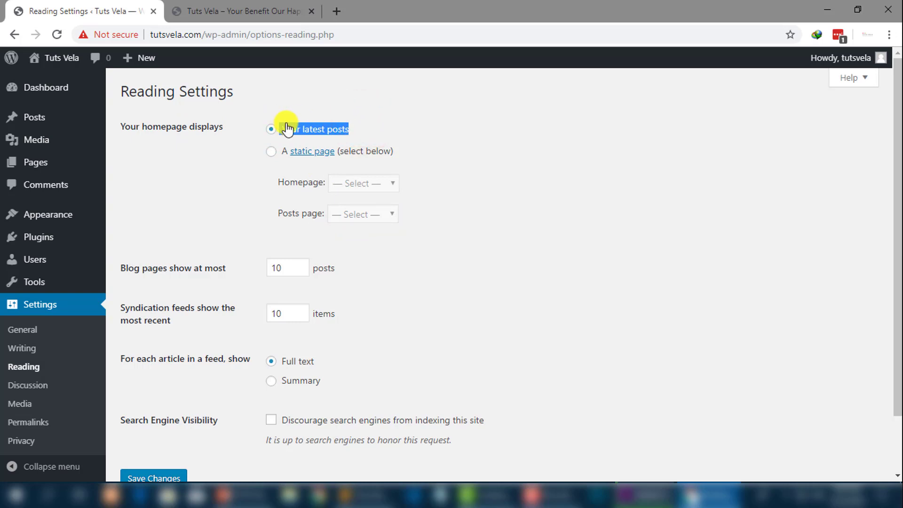
{"action": "left_click", "coordinate": [447, 143]}
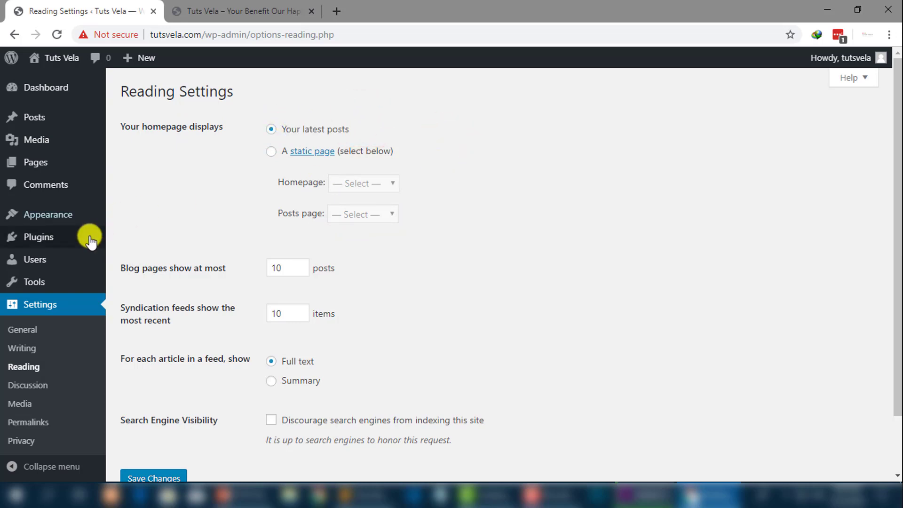
Examine the Reading Settings for the Posts page and the "Blog pages show at most" limit
{"action": "scroll", "coordinate": [117, 221], "scroll_direction": "down", "scroll_amount": 2}
{"action": "left_click_drag", "start_coordinate": [121, 205], "coordinate": [218, 210]}
{"action": "left_click", "coordinate": [237, 205]}
{"action": "scroll", "coordinate": [237, 206], "scroll_direction": "up", "scroll_amount": 2}
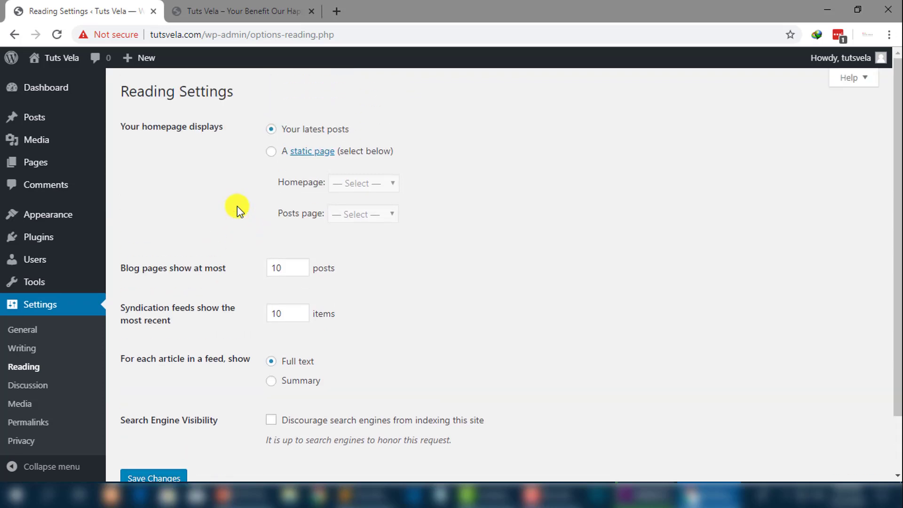
{"action": "left_click", "coordinate": [274, 214]}
{"action": "left_click_drag", "start_coordinate": [285, 219], "coordinate": [327, 217]}
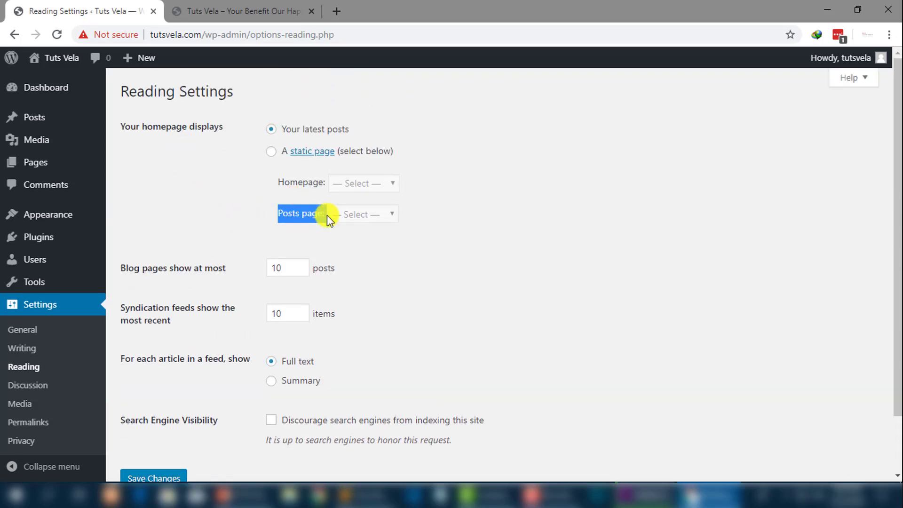
{"action": "left_click", "coordinate": [419, 261]}
{"action": "left_click_drag", "start_coordinate": [234, 267], "coordinate": [125, 266]}
{"action": "left_click_drag", "start_coordinate": [282, 267], "coordinate": [264, 265]}
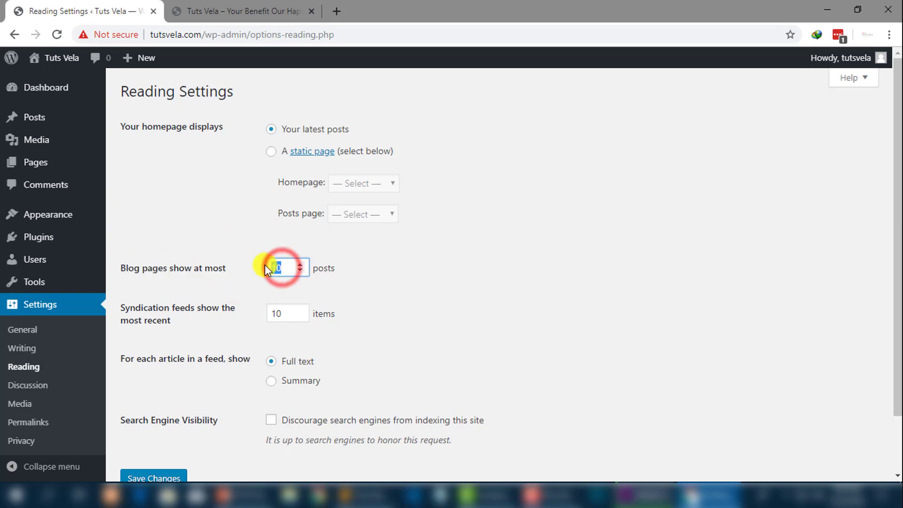
{"action": "left_click", "coordinate": [379, 284]}
Look through the live Tuts Vela front page to see where its posts would be listed
{"action": "left_click", "coordinate": [273, 8]}
{"action": "scroll", "coordinate": [209, 216], "scroll_direction": "down", "scroll_amount": 10}
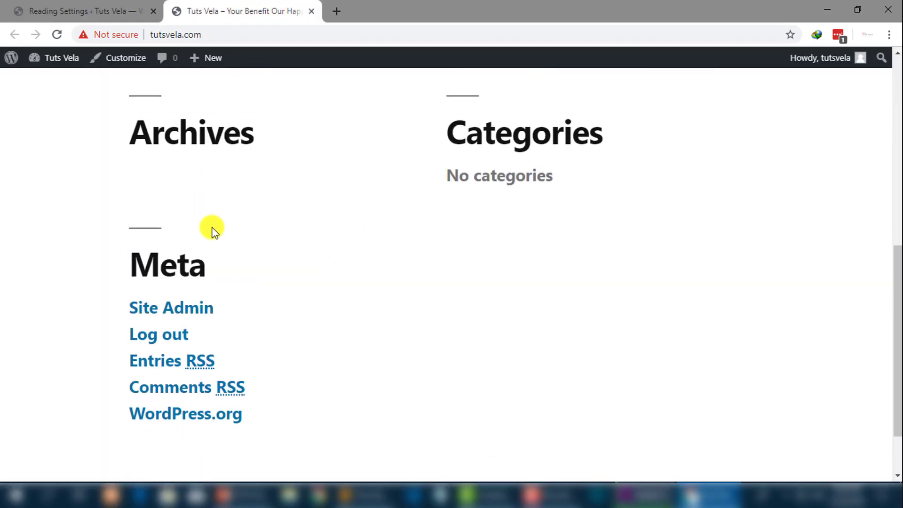
{"action": "scroll", "coordinate": [214, 230], "scroll_direction": "down", "scroll_amount": 2}
{"action": "scroll", "coordinate": [313, 130], "scroll_direction": "up", "scroll_amount": 4}
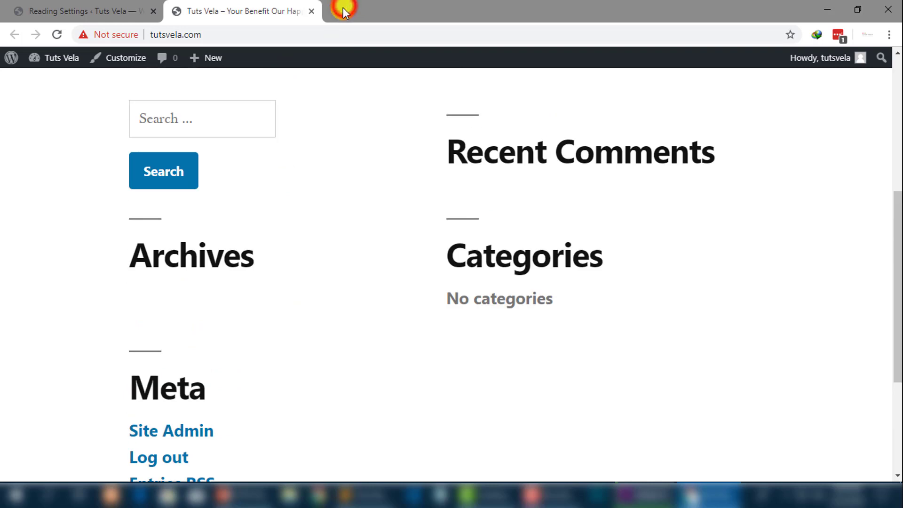
Search Google for "princesalman" in a new tab, open the princesalman.net homepage and look through it to its footer
{"action": "left_click", "coordinate": [343, 8]}
{"action": "type", "text": "princesalman"}
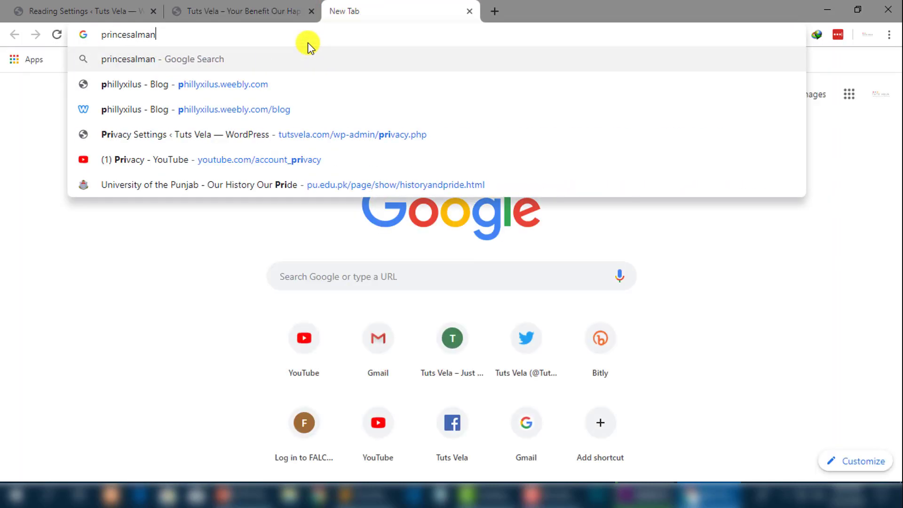
{"action": "key", "text": "Return"}
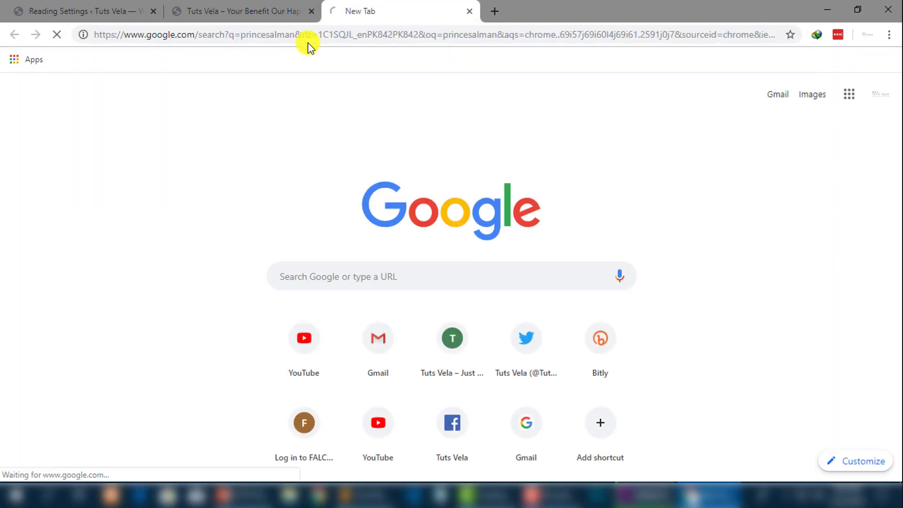
{"action": "left_click", "coordinate": [155, 193]}
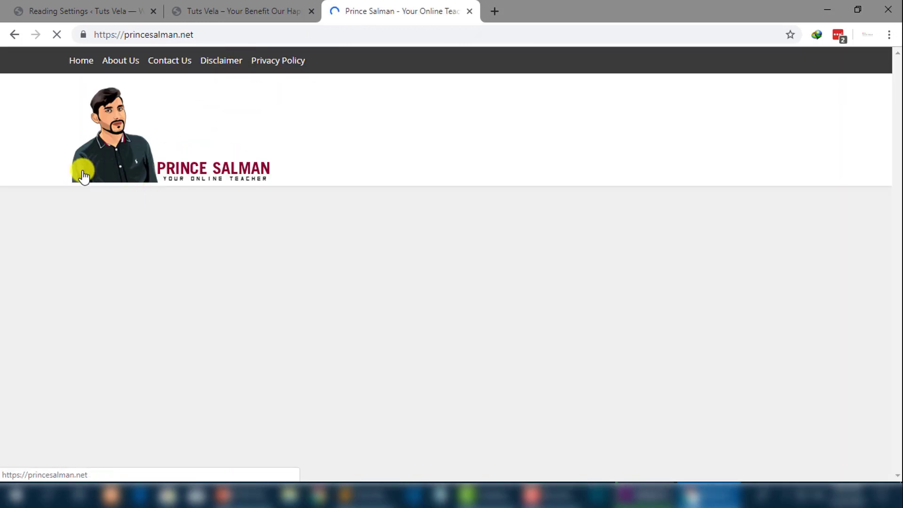
{"action": "scroll", "coordinate": [79, 172], "scroll_direction": "down", "scroll_amount": 1}
{"action": "scroll", "coordinate": [79, 175], "scroll_direction": "down", "scroll_amount": 20}
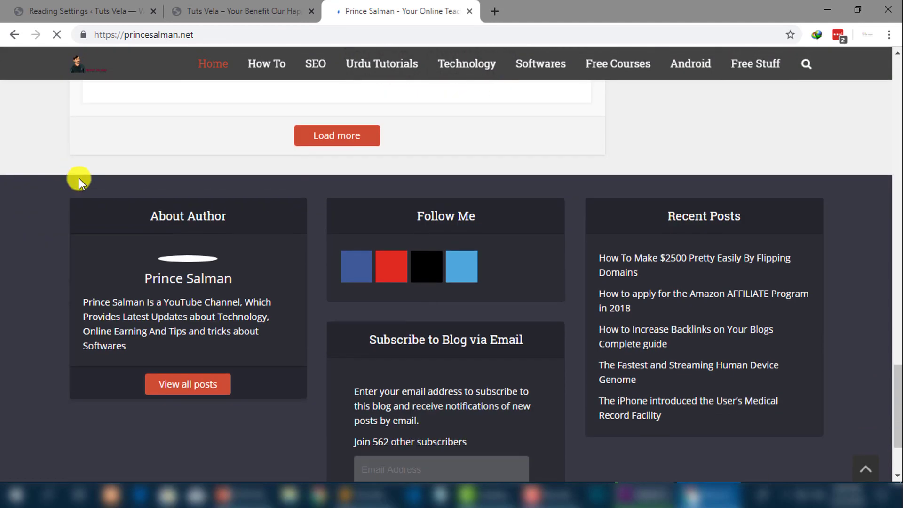
Look through the post list on the princesalman.net homepage, and close that site to return to the Reading Settings
{"action": "scroll", "coordinate": [230, 231], "scroll_direction": "up", "scroll_amount": 7}
{"action": "scroll", "coordinate": [250, 228], "scroll_direction": "up", "scroll_amount": 18}
{"action": "scroll", "coordinate": [258, 222], "scroll_direction": "down", "scroll_amount": 6}
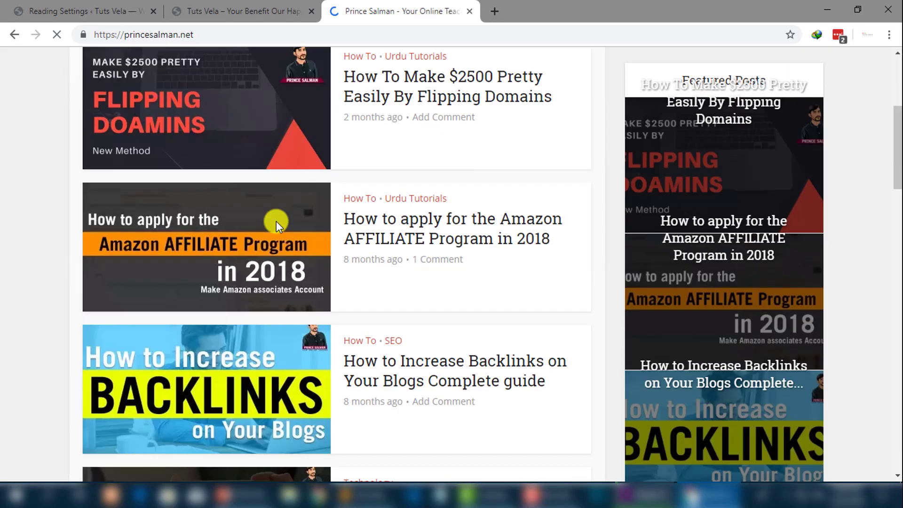
{"action": "scroll", "coordinate": [405, 244], "scroll_direction": "down", "scroll_amount": 12}
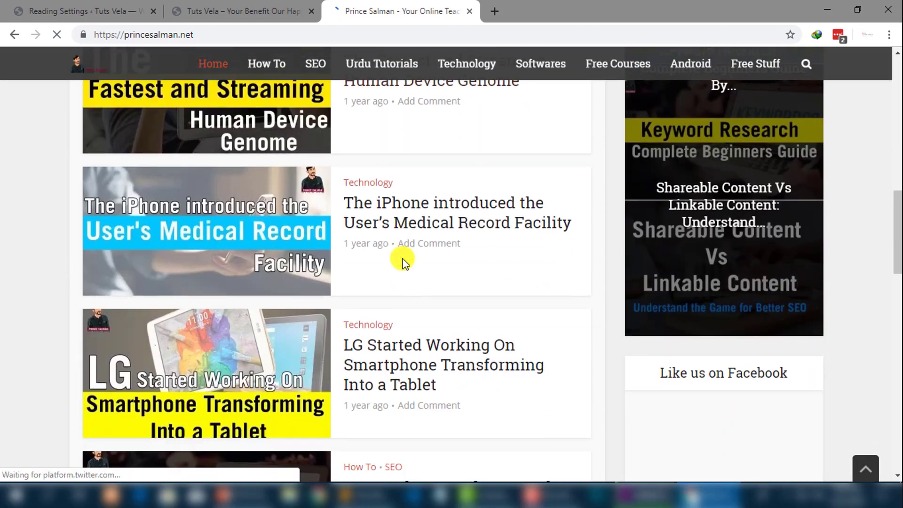
{"action": "scroll", "coordinate": [401, 258], "scroll_direction": "down", "scroll_amount": 17}
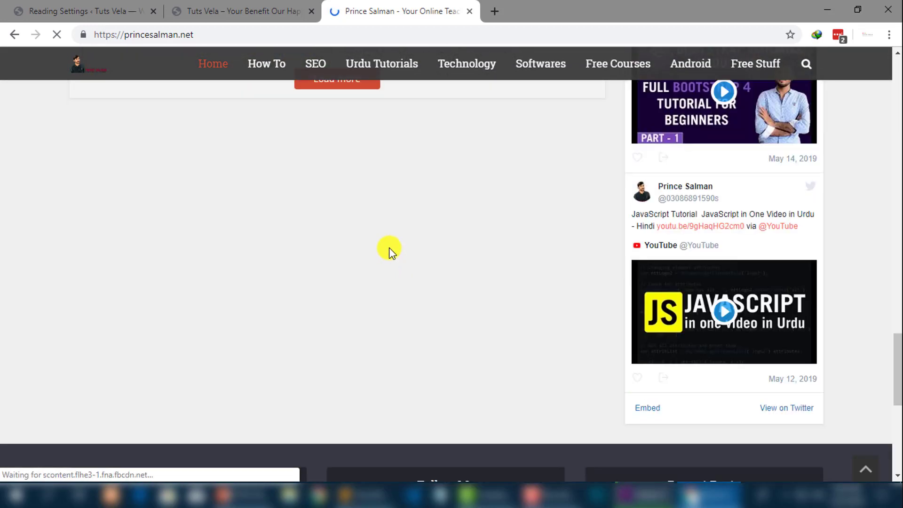
{"action": "scroll", "coordinate": [387, 248], "scroll_direction": "up", "scroll_amount": 6}
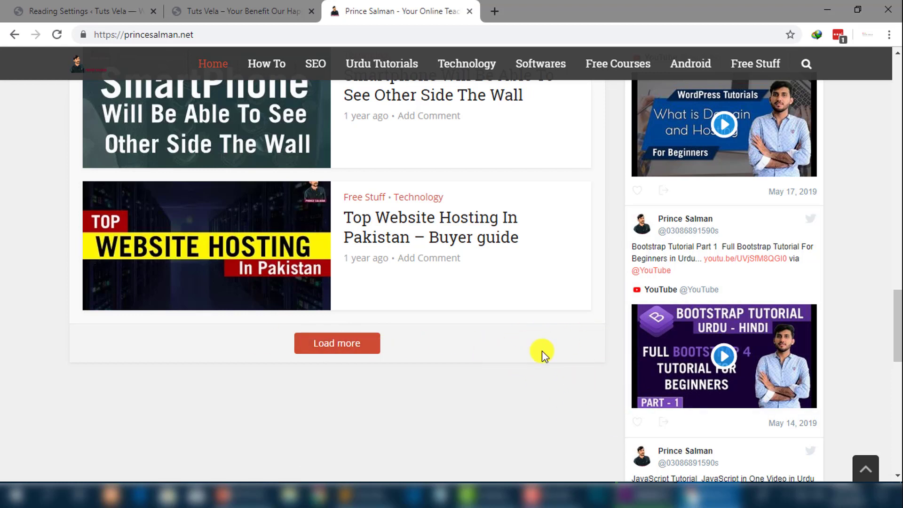
{"action": "left_click", "coordinate": [468, 11]}
{"action": "left_click", "coordinate": [107, 11]}
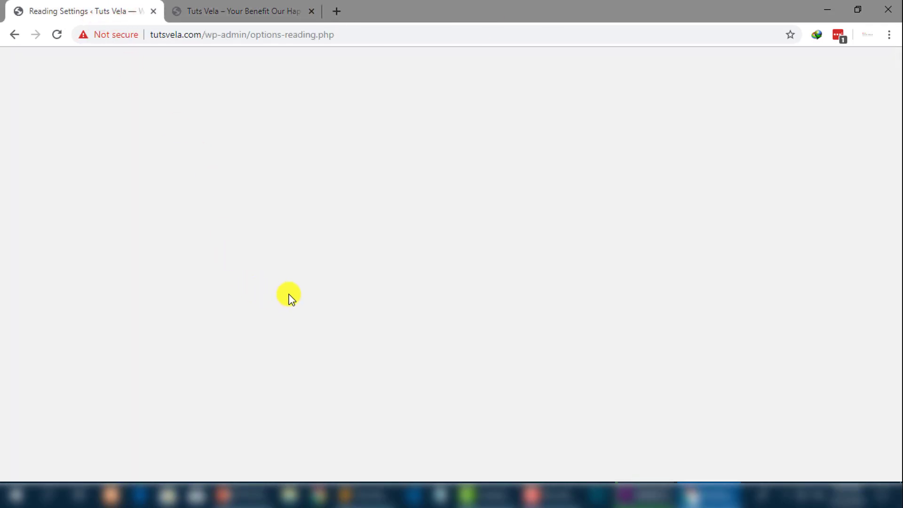
Examine the "Blog pages show at most" and "Syndication feeds show the most recent" limits in the Reading Settings
{"action": "left_click_drag", "start_coordinate": [284, 267], "coordinate": [259, 271]}
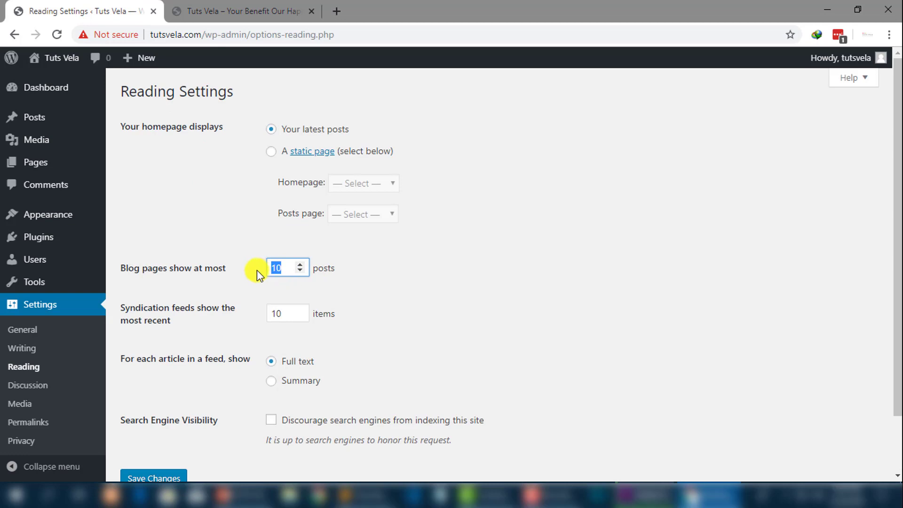
{"action": "left_click_drag", "start_coordinate": [116, 303], "coordinate": [230, 324]}
{"action": "left_click", "coordinate": [239, 334]}
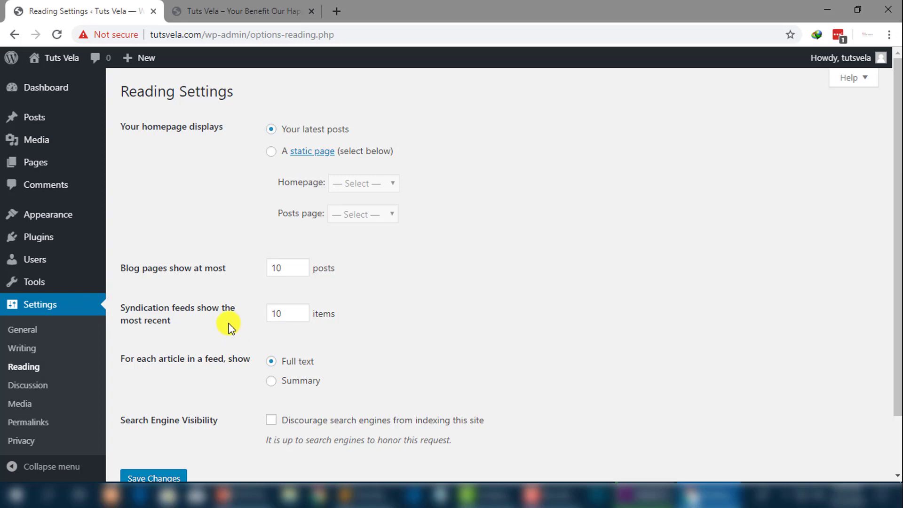
{"action": "double_click", "coordinate": [286, 315]}
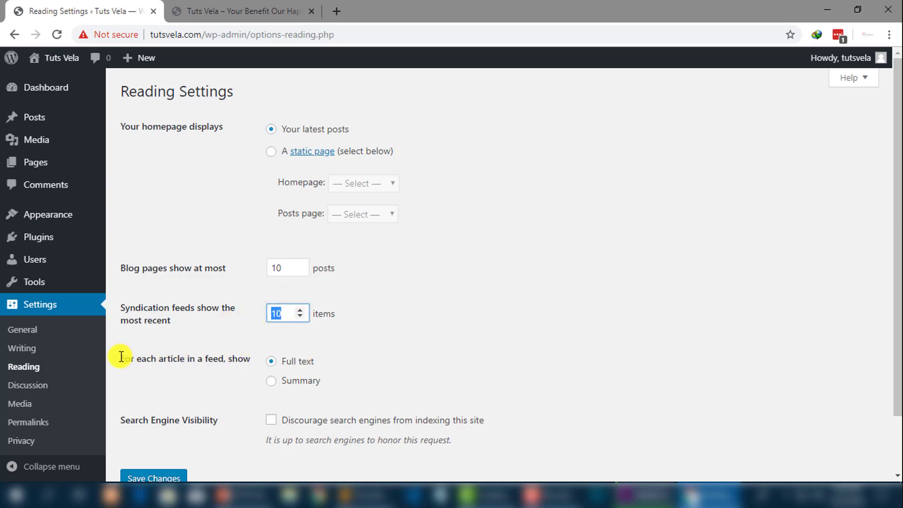
Review the "For each article in a feed, show" choices and set the option to Summary
{"action": "left_click_drag", "start_coordinate": [121, 359], "coordinate": [252, 359]}
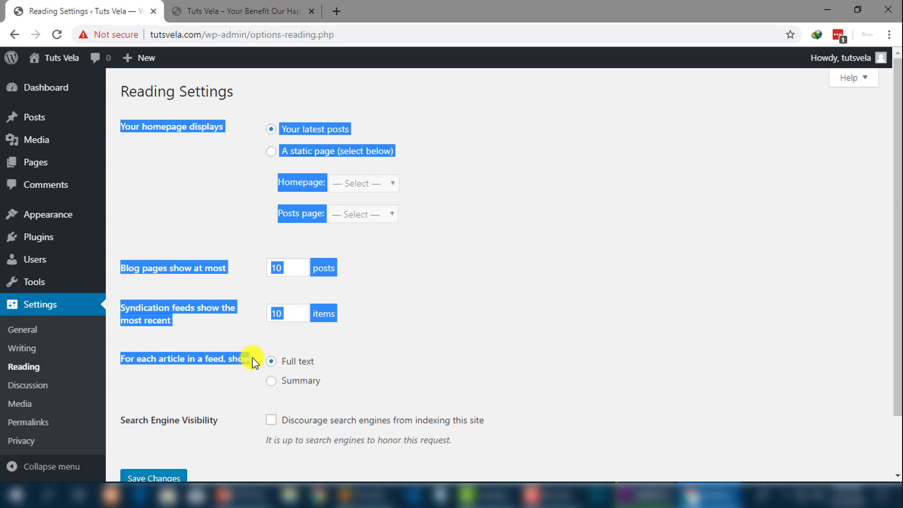
{"action": "left_click", "coordinate": [252, 358]}
{"action": "left_click_drag", "start_coordinate": [333, 359], "coordinate": [124, 357]}
{"action": "left_click", "coordinate": [349, 365]}
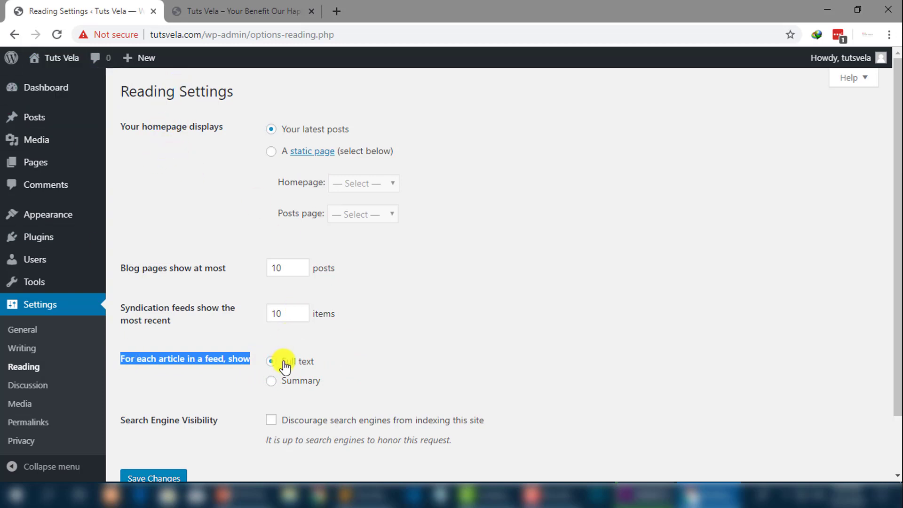
{"action": "left_click_drag", "start_coordinate": [324, 361], "coordinate": [282, 363]}
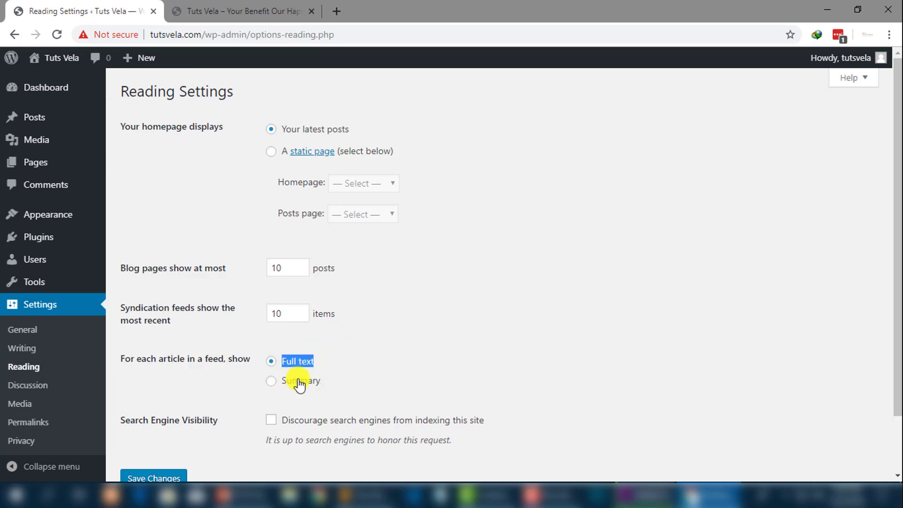
{"action": "left_click_drag", "start_coordinate": [344, 381], "coordinate": [310, 385]}
{"action": "left_click", "coordinate": [273, 381]}
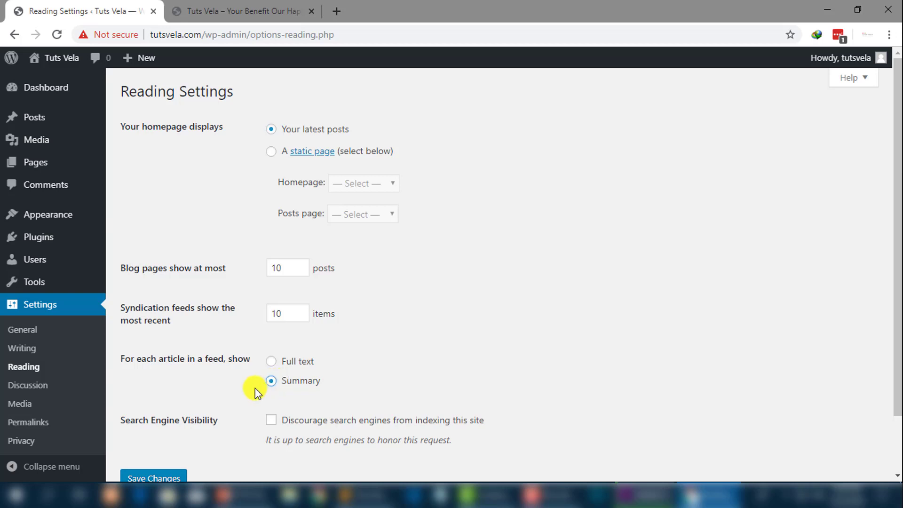
Review the Search Engine Visibility option and save the Reading Settings
{"action": "left_click_drag", "start_coordinate": [204, 422], "coordinate": [155, 419]}
{"action": "left_click", "coordinate": [208, 414]}
{"action": "scroll", "coordinate": [329, 366], "scroll_direction": "down", "scroll_amount": 1}
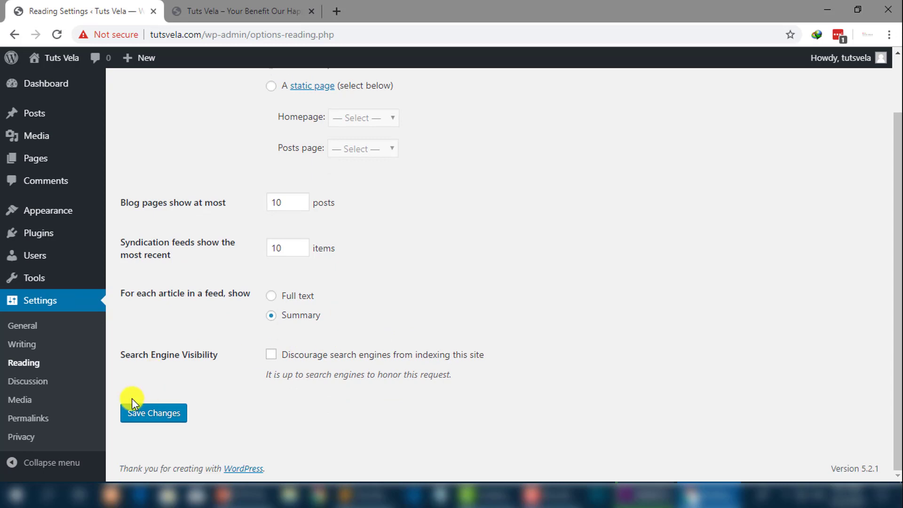
{"action": "left_click", "coordinate": [146, 412]}
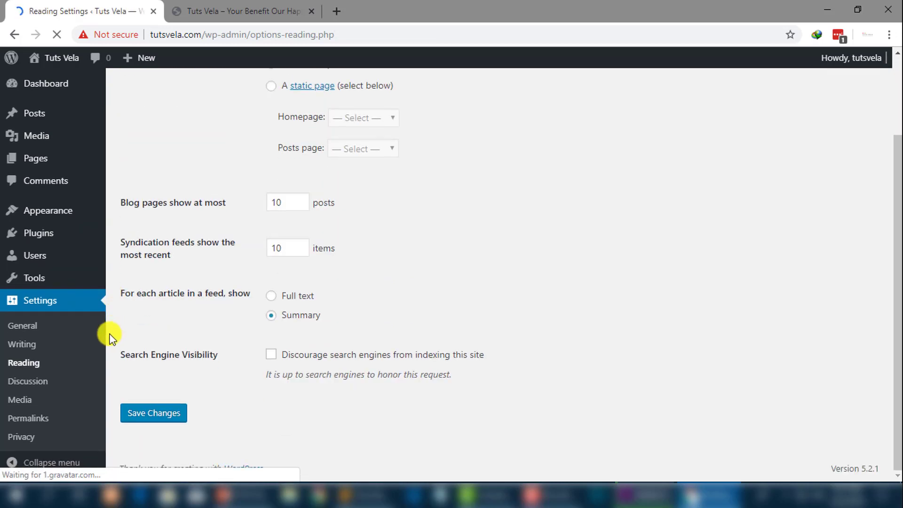
Open the Discussion Settings and examine the article, comment, email notification, moderation, blacklist and avatar sections
{"action": "left_click", "coordinate": [46, 382]}
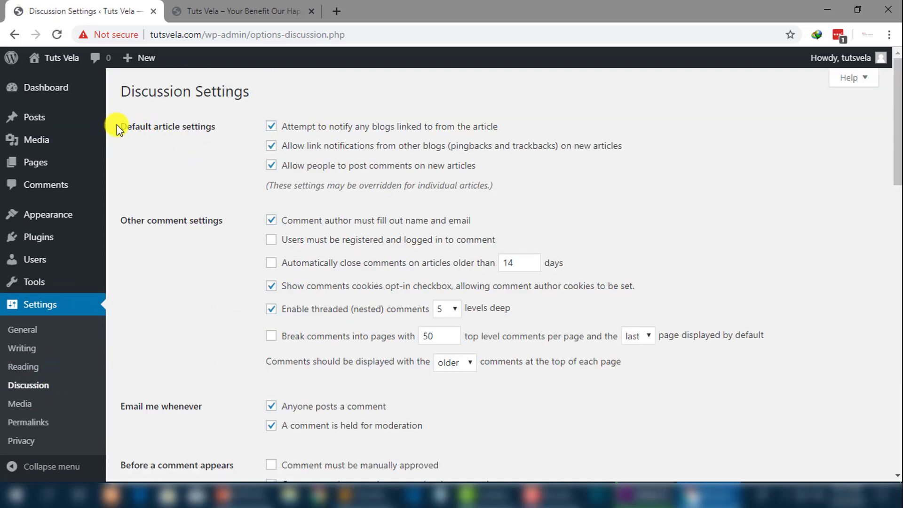
{"action": "left_click_drag", "start_coordinate": [116, 125], "coordinate": [224, 127]}
{"action": "left_click", "coordinate": [229, 220], "text": "shift"}
{"action": "left_click", "coordinate": [183, 397]}
{"action": "scroll", "coordinate": [205, 368], "scroll_direction": "down", "scroll_amount": 3}
{"action": "left_click_drag", "start_coordinate": [188, 270], "coordinate": [173, 273]}
{"action": "scroll", "coordinate": [193, 318], "scroll_direction": "down", "scroll_amount": 17}
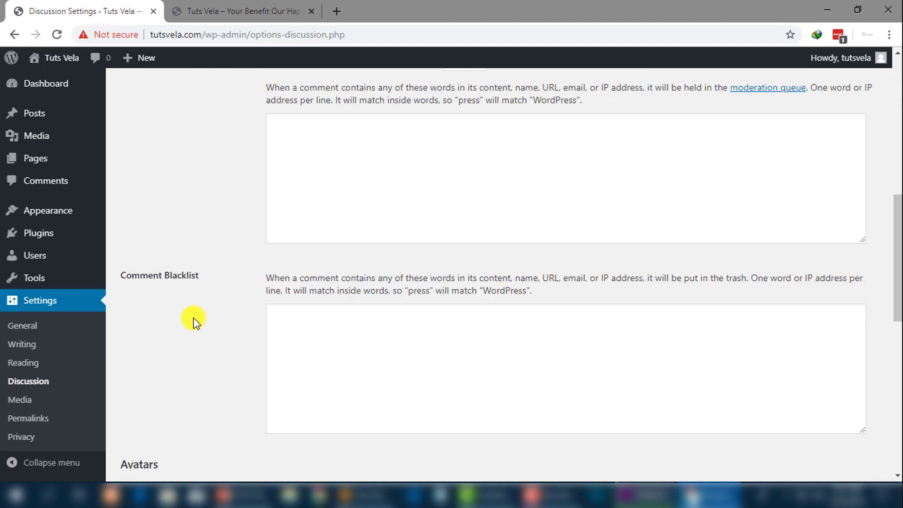
{"action": "scroll", "coordinate": [216, 270], "scroll_direction": "up", "scroll_amount": 1}
{"action": "scroll", "coordinate": [217, 265], "scroll_direction": "up", "scroll_amount": 8}
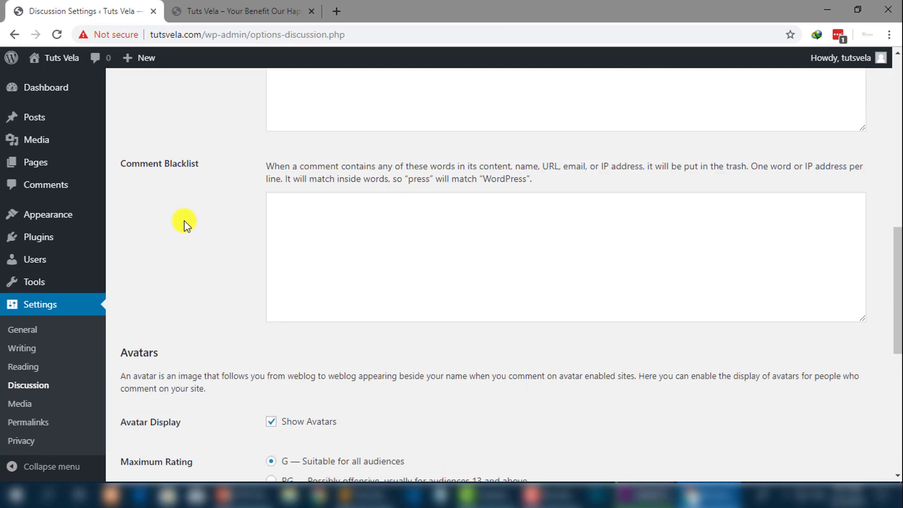
{"action": "scroll", "coordinate": [222, 226], "scroll_direction": "down", "scroll_amount": 9}
{"action": "scroll", "coordinate": [222, 226], "scroll_direction": "up", "scroll_amount": 7}
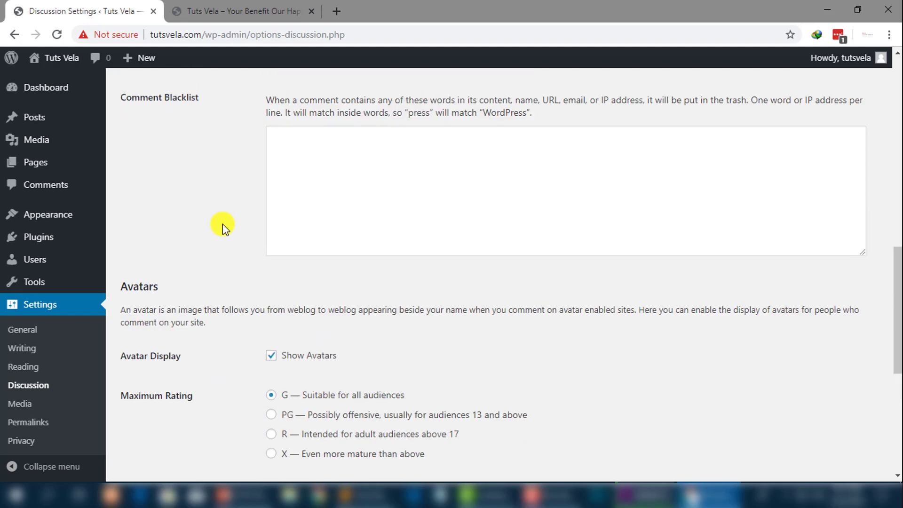
{"action": "scroll", "coordinate": [222, 228], "scroll_direction": "up", "scroll_amount": 6}
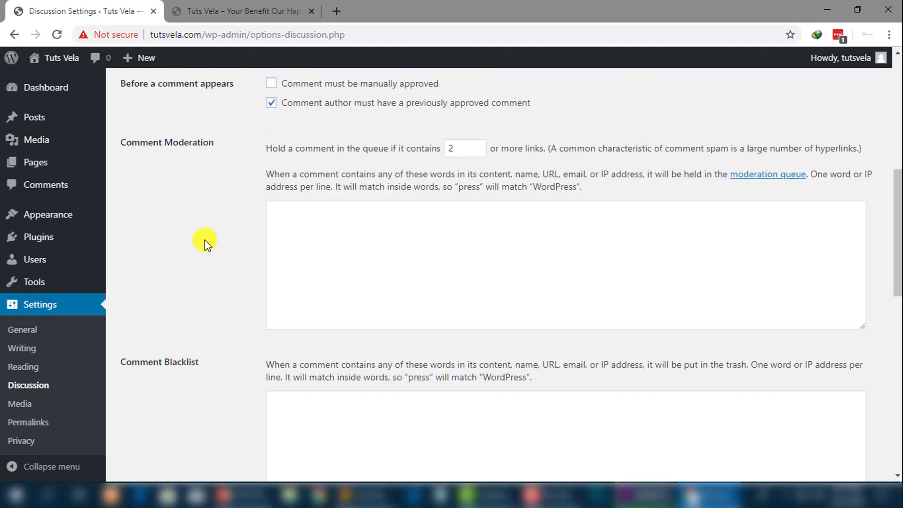
Examine the Default Avatar choices, including Mystery Person, and compare them with the account's own avatar
{"action": "scroll", "coordinate": [204, 239], "scroll_direction": "down", "scroll_amount": 14}
{"action": "left_click_drag", "start_coordinate": [190, 165], "coordinate": [122, 165]}
{"action": "left_click", "coordinate": [216, 195]}
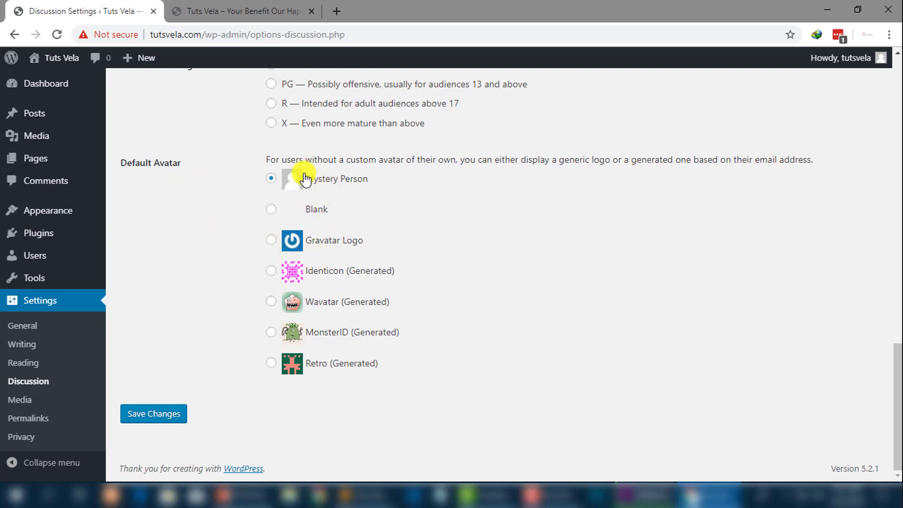
{"action": "left_click_drag", "start_coordinate": [403, 187], "coordinate": [308, 181]}
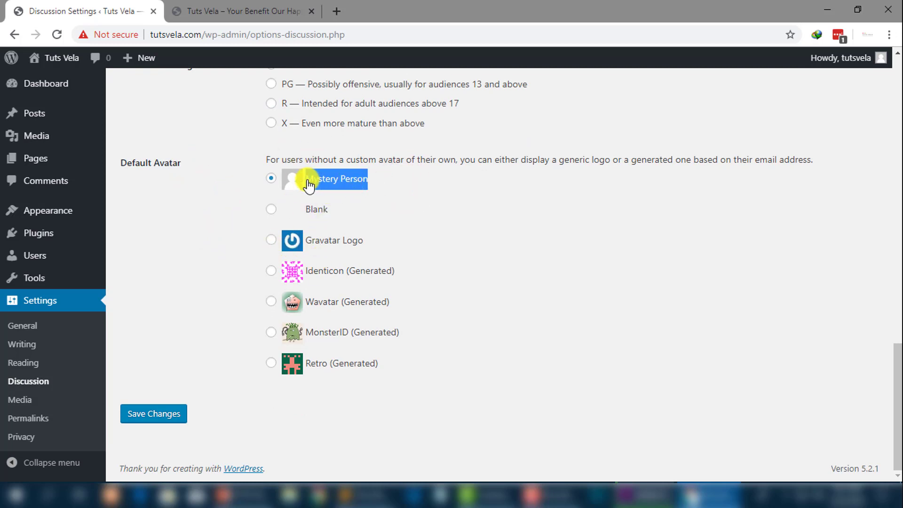
{"action": "left_click", "coordinate": [574, 267]}
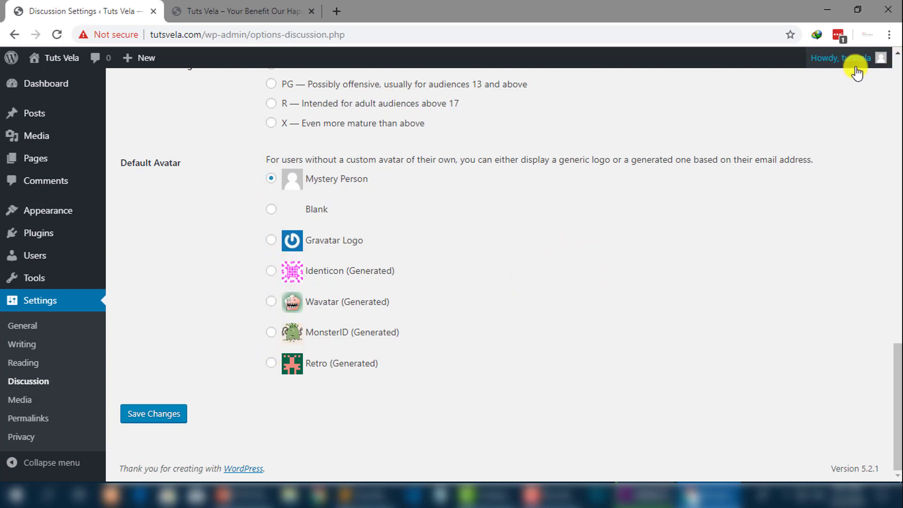
{"action": "mouse_move", "coordinate": [843, 61]}
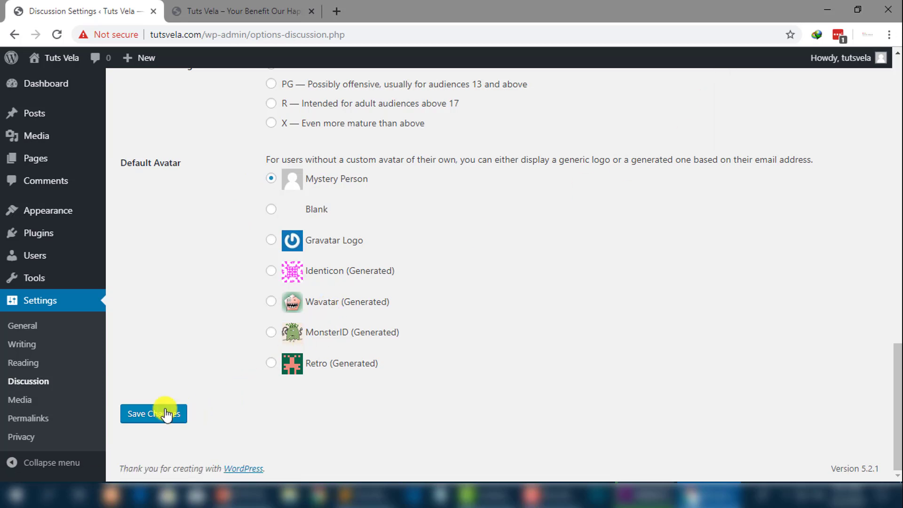
{"action": "left_click_drag", "start_coordinate": [192, 162], "coordinate": [120, 161]}
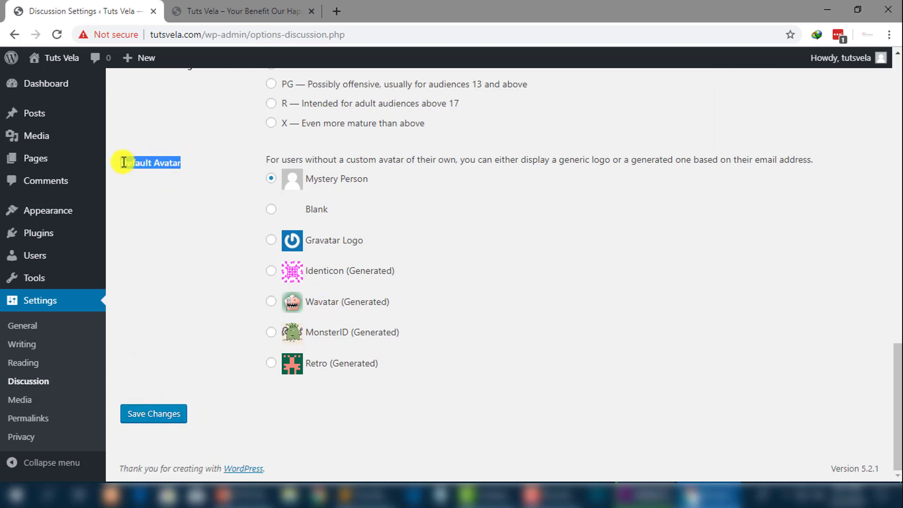
{"action": "left_click", "coordinate": [151, 185]}
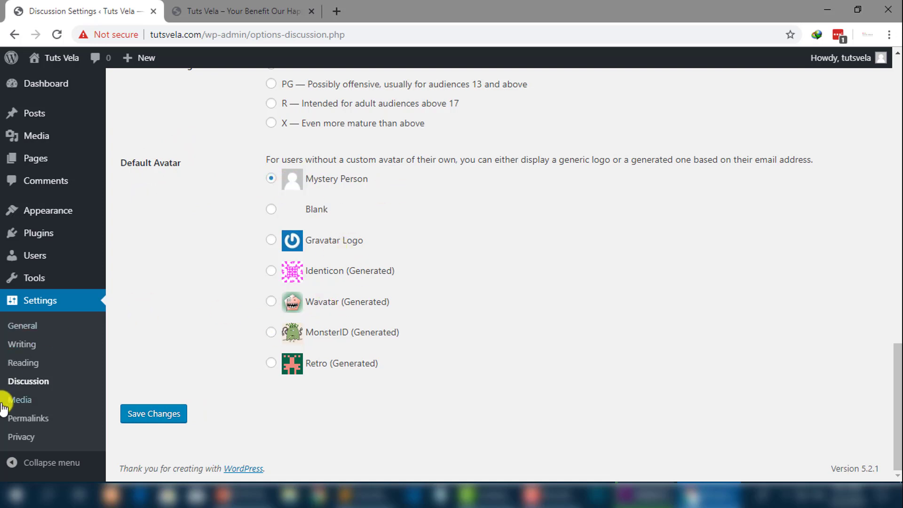
Open the Media Settings and examine the thumbnail, medium and large image sizes and the file upload option
{"action": "left_click", "coordinate": [24, 399]}
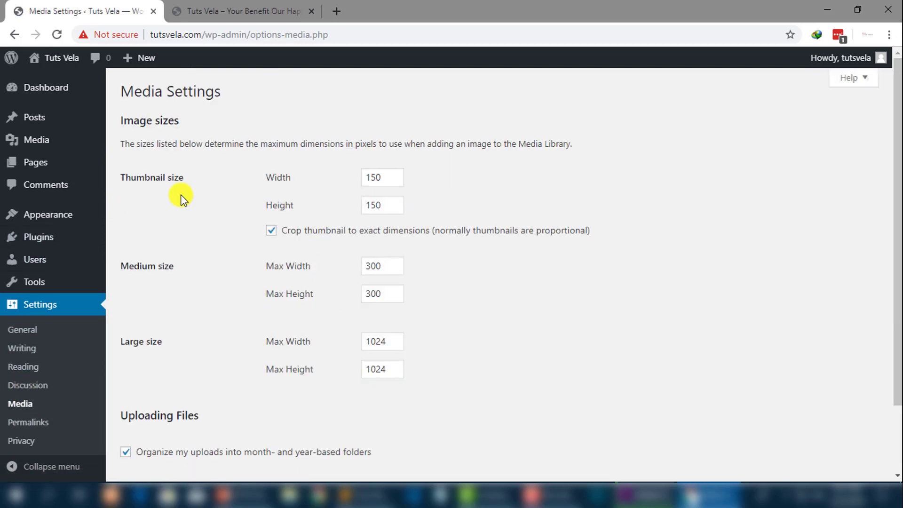
{"action": "left_click_drag", "start_coordinate": [193, 177], "coordinate": [118, 186]}
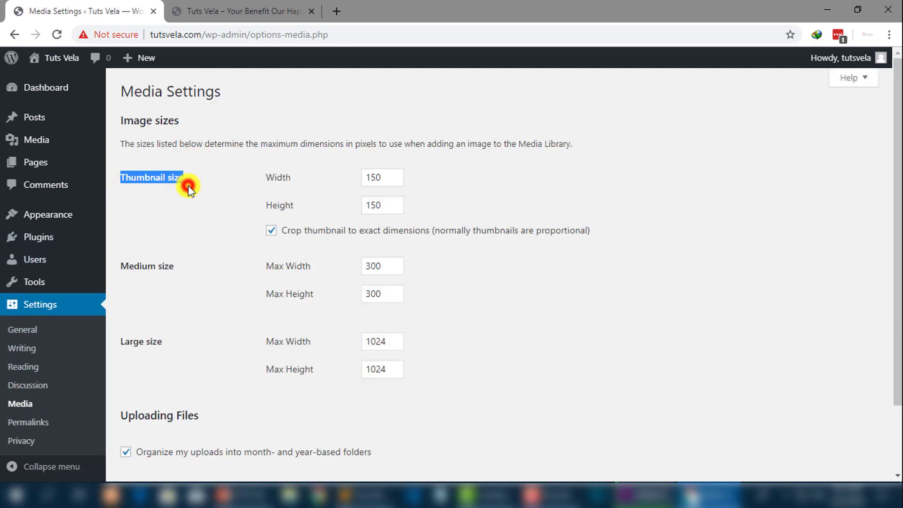
{"action": "double_click", "coordinate": [383, 177]}
{"action": "double_click", "coordinate": [381, 204]}
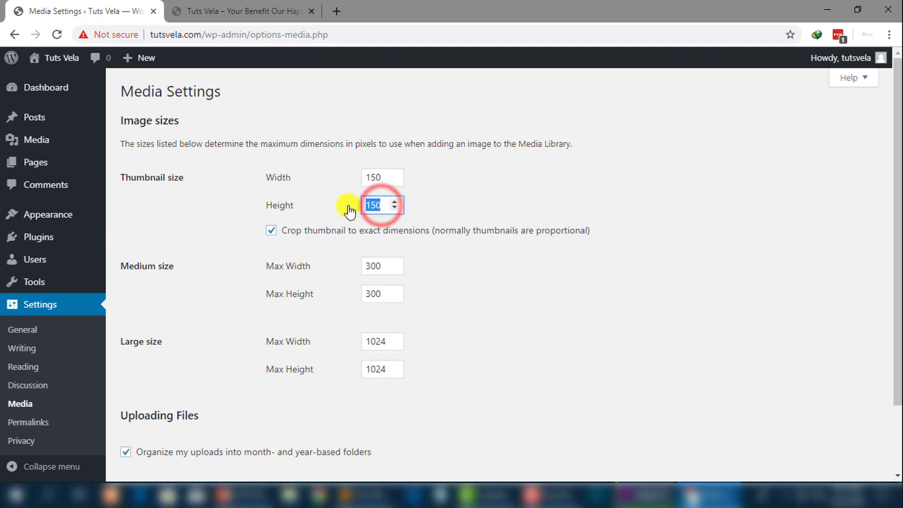
{"action": "left_click_drag", "start_coordinate": [174, 266], "coordinate": [139, 268]}
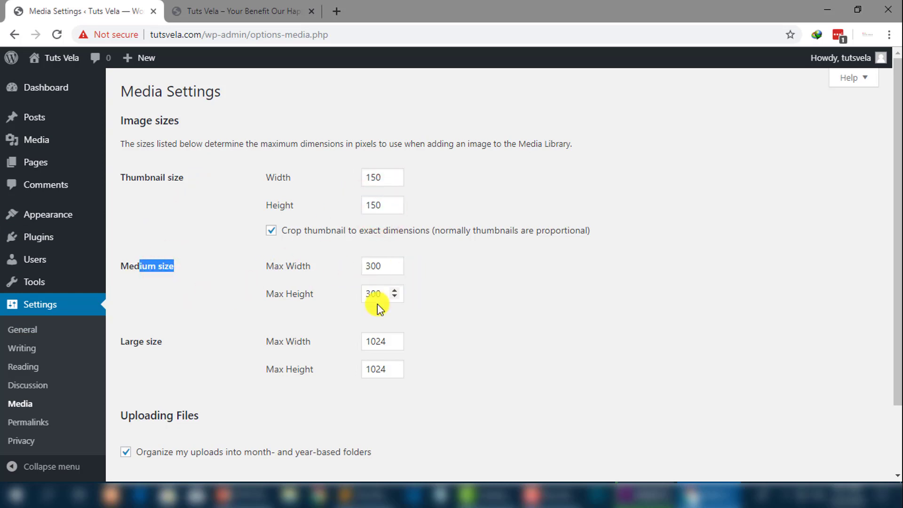
{"action": "scroll", "coordinate": [237, 323], "scroll_direction": "down", "scroll_amount": 3}
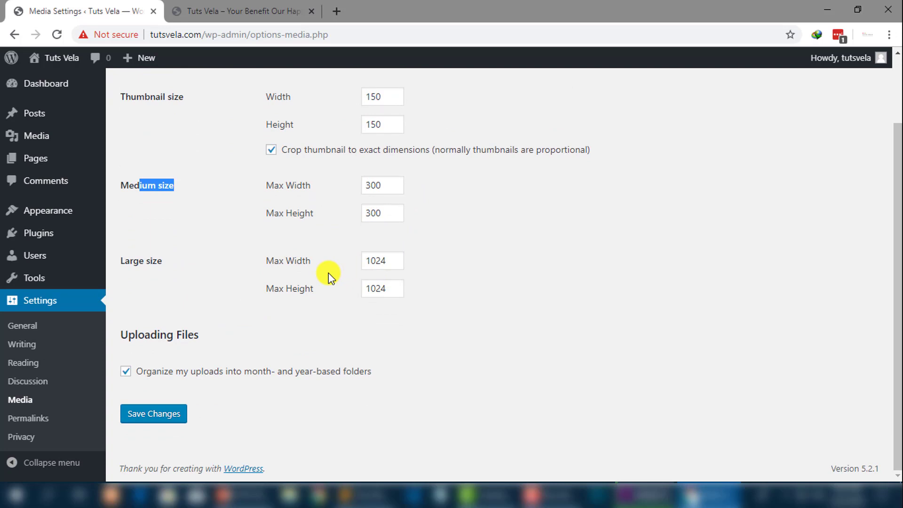
Open the Permalink Settings, and check the web address and contents of the live Tuts Vela front page
{"action": "left_click", "coordinate": [24, 422]}
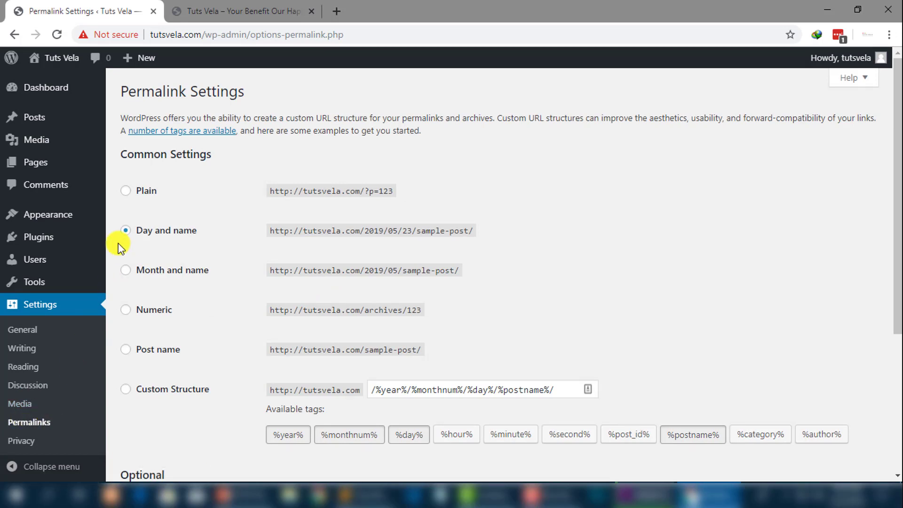
{"action": "left_click", "coordinate": [213, 6]}
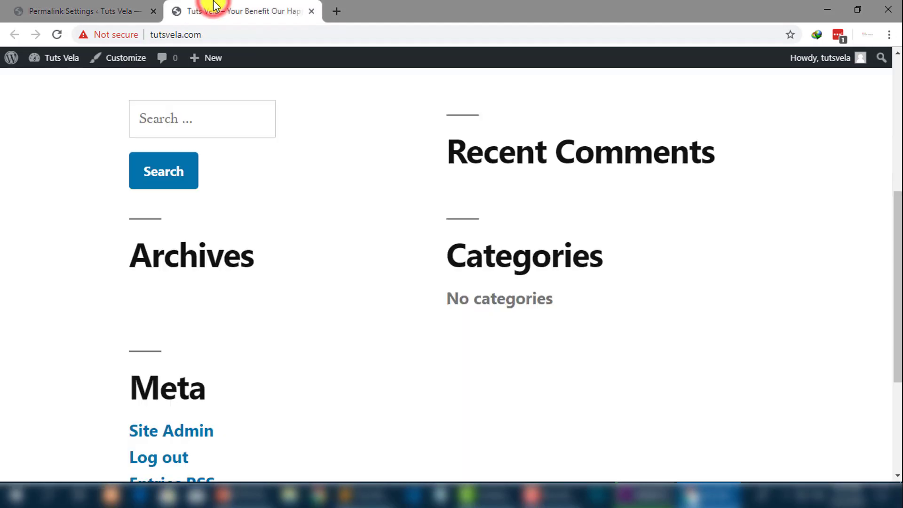
{"action": "left_click_drag", "start_coordinate": [224, 29], "coordinate": [170, 39]}
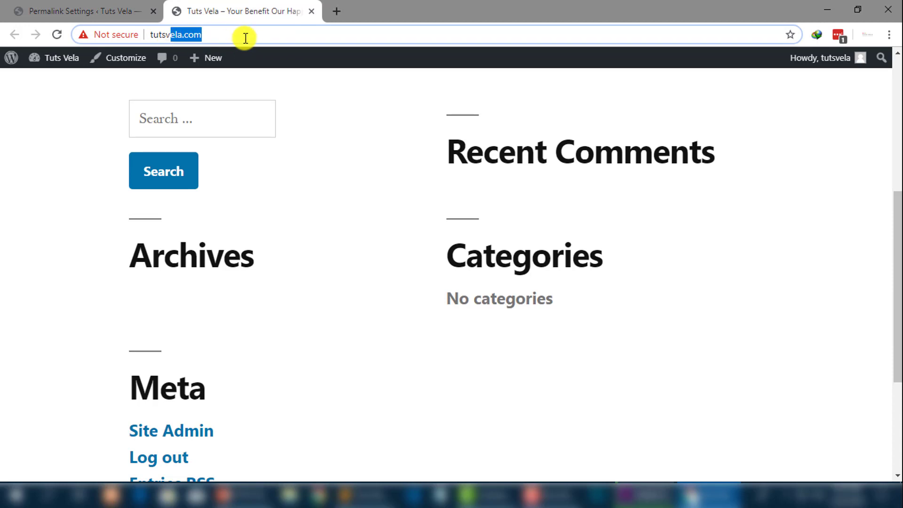
{"action": "left_click", "coordinate": [245, 38]}
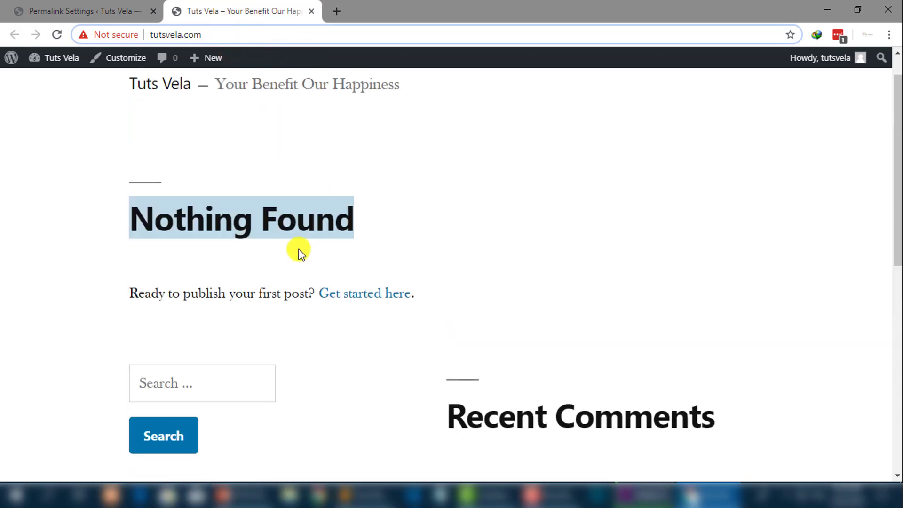
{"action": "scroll", "coordinate": [298, 249], "scroll_direction": "down", "scroll_amount": 8}
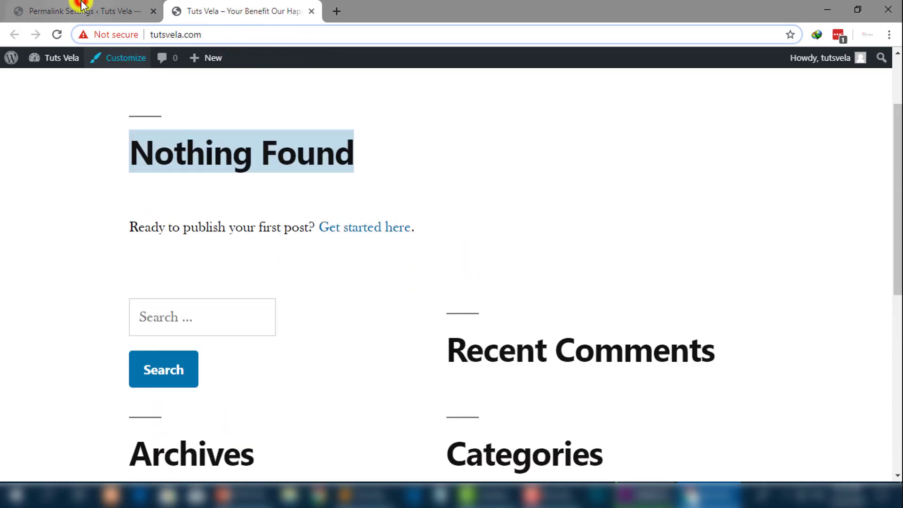
Return to the Permalink Settings and examine the common structures from Plain through Custom Structure
{"action": "left_click", "coordinate": [80, 10]}
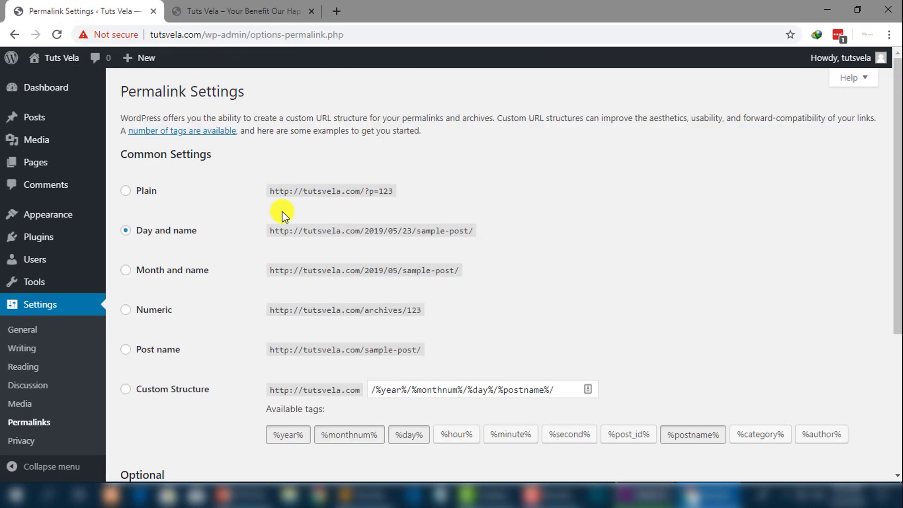
{"action": "left_click_drag", "start_coordinate": [165, 190], "coordinate": [138, 193]}
{"action": "left_click_drag", "start_coordinate": [203, 229], "coordinate": [135, 228]}
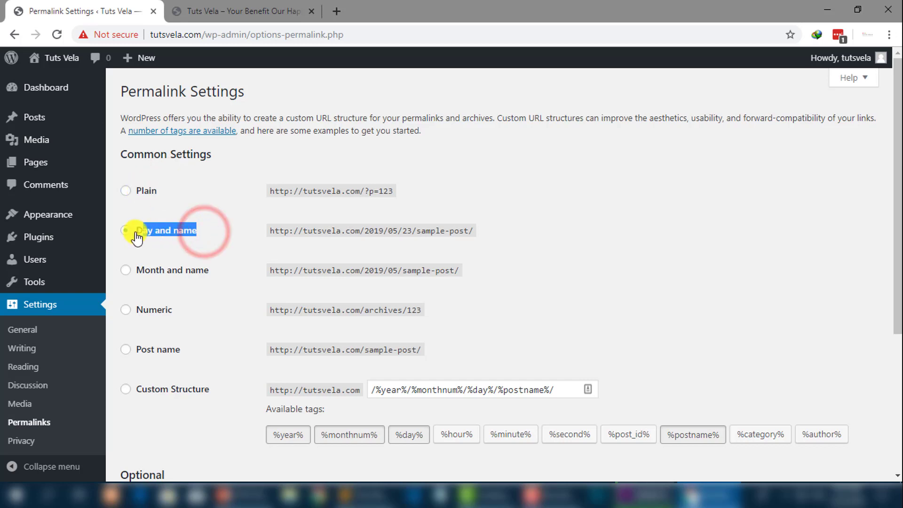
{"action": "left_click_drag", "start_coordinate": [226, 270], "coordinate": [141, 274]}
{"action": "left_click_drag", "start_coordinate": [229, 309], "coordinate": [156, 314]}
{"action": "left_click_drag", "start_coordinate": [208, 349], "coordinate": [134, 350]}
{"action": "left_click_drag", "start_coordinate": [243, 390], "coordinate": [148, 398]}
{"action": "left_click", "coordinate": [192, 422]}
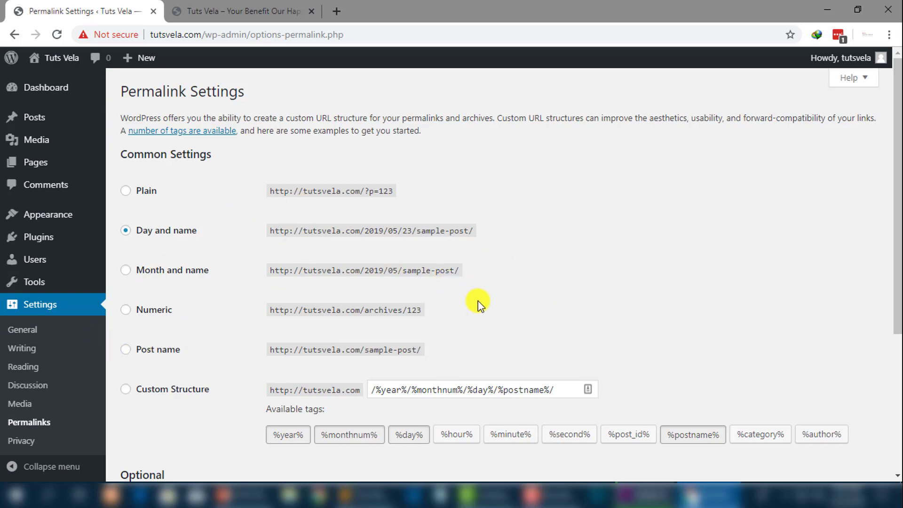
Choose the Post name permalink structure and examine its sample-post example URL
{"action": "left_click", "coordinate": [138, 348]}
{"action": "left_click_drag", "start_coordinate": [206, 350], "coordinate": [127, 347]}
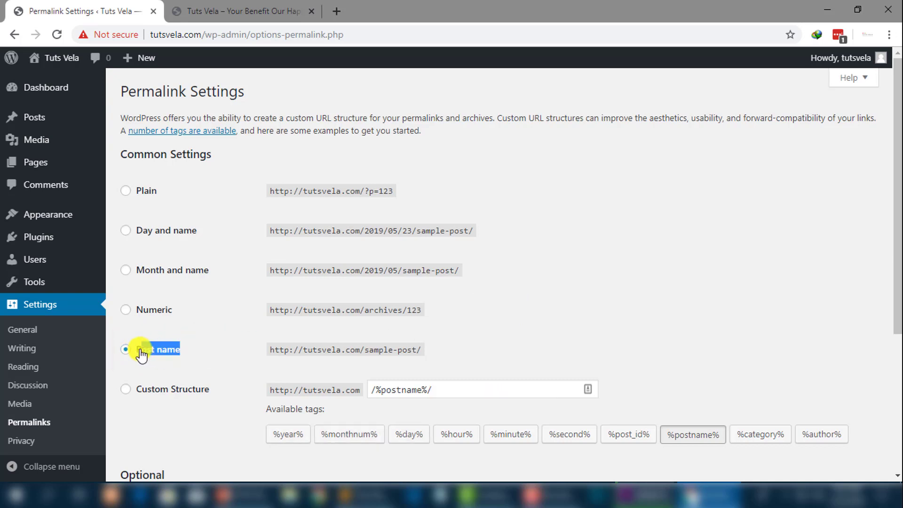
{"action": "left_click_drag", "start_coordinate": [456, 357], "coordinate": [369, 353]}
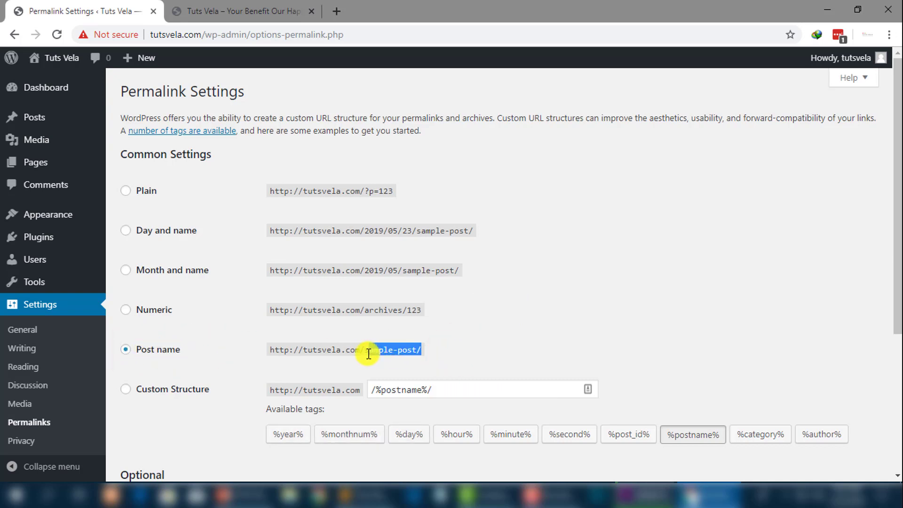
{"action": "left_click_drag", "start_coordinate": [468, 351], "coordinate": [370, 355]}
{"action": "left_click", "coordinate": [462, 350]}
{"action": "left_click_drag", "start_coordinate": [449, 350], "coordinate": [372, 352]}
{"action": "left_click_drag", "start_coordinate": [430, 350], "coordinate": [366, 352]}
{"action": "left_click_drag", "start_coordinate": [285, 350], "coordinate": [428, 348]}
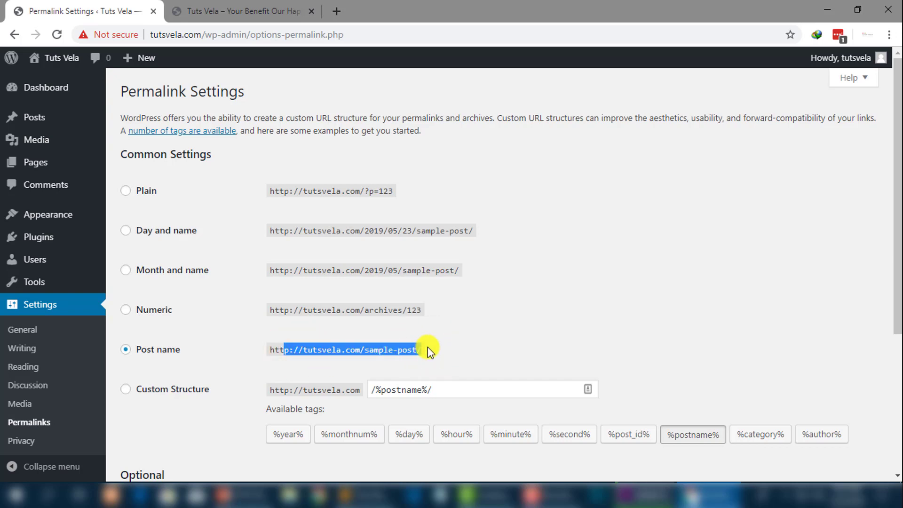
{"action": "left_click", "coordinate": [462, 349]}
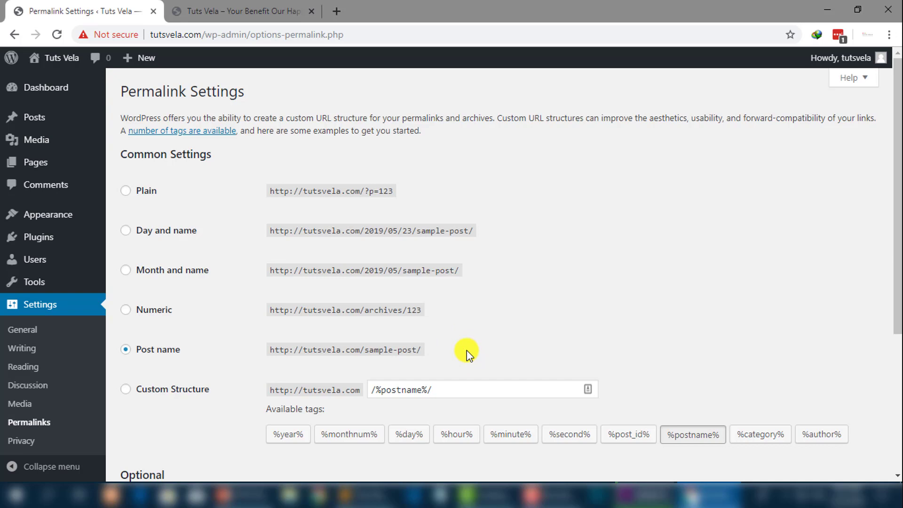
{"action": "mouse_move", "coordinate": [266, 350]}
{"action": "left_mouse_down"}
{"action": "mouse_move", "coordinate": [439, 354]}
{"action": "mouse_move", "coordinate": [263, 349]}
{"action": "left_mouse_up"}
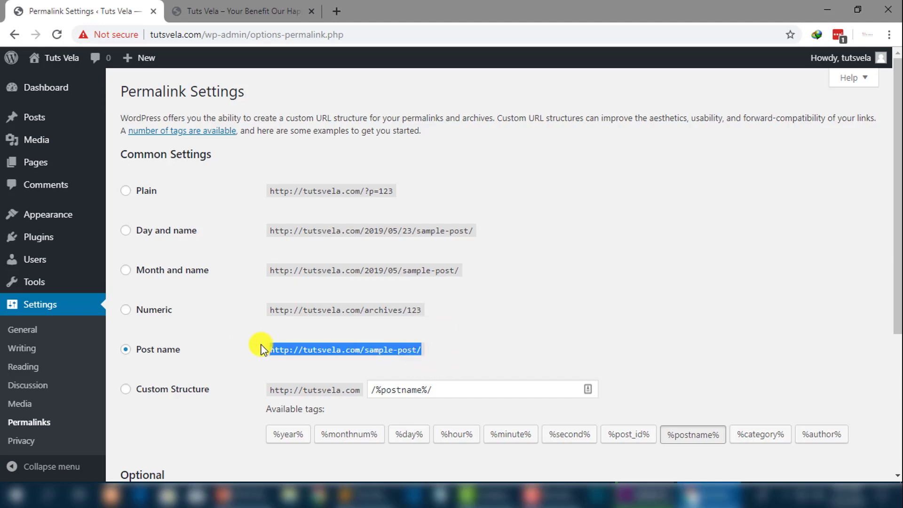
Examine the Optional section of the Permalink Settings with its category base and tag base fields
{"action": "scroll", "coordinate": [173, 277], "scroll_direction": "down", "scroll_amount": 4}
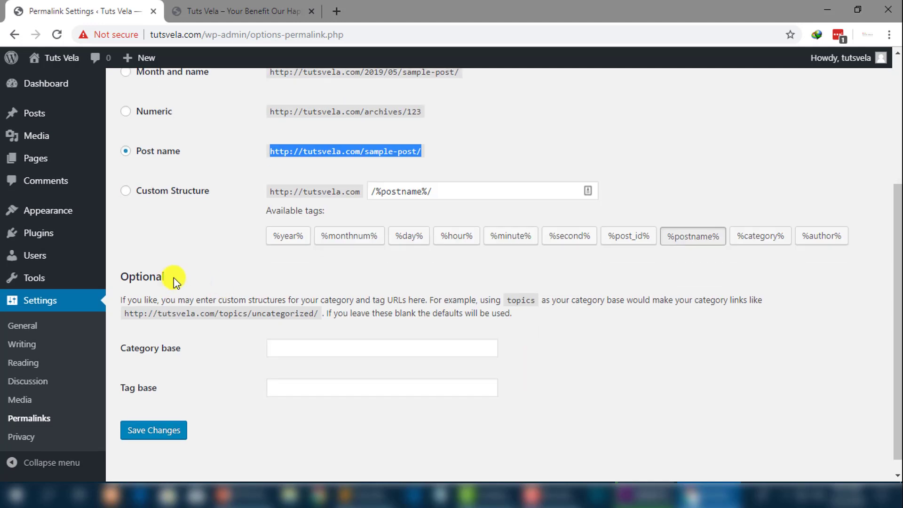
{"action": "scroll", "coordinate": [165, 287], "scroll_direction": "up", "scroll_amount": 1}
{"action": "scroll", "coordinate": [179, 289], "scroll_direction": "down", "scroll_amount": 2}
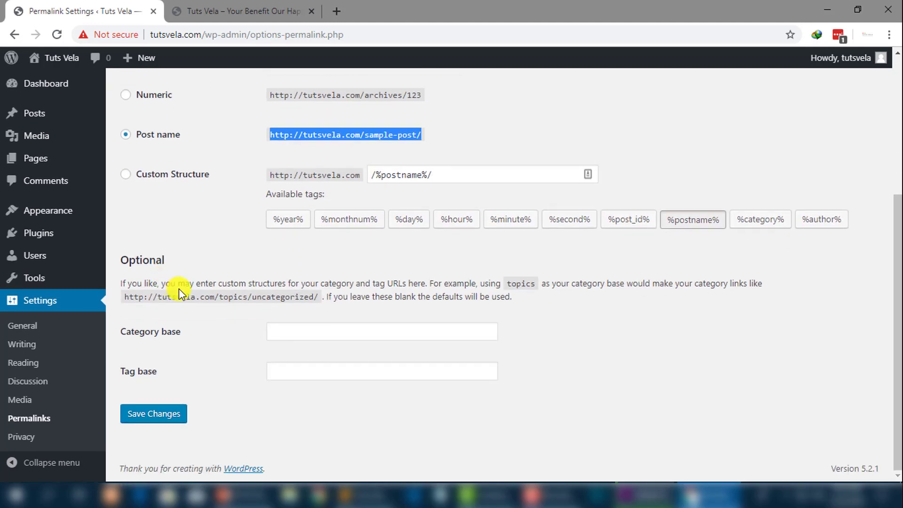
{"action": "left_click_drag", "start_coordinate": [127, 259], "coordinate": [195, 261]}
{"action": "left_click", "coordinate": [197, 266]}
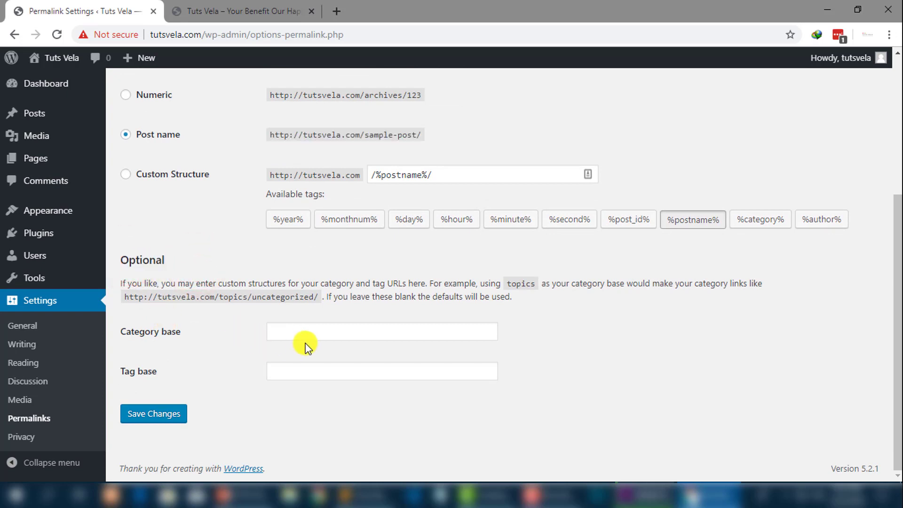
{"action": "left_click", "coordinate": [312, 330]}
{"action": "left_click_drag", "start_coordinate": [208, 334], "coordinate": [218, 372]}
{"action": "left_click", "coordinate": [362, 330]}
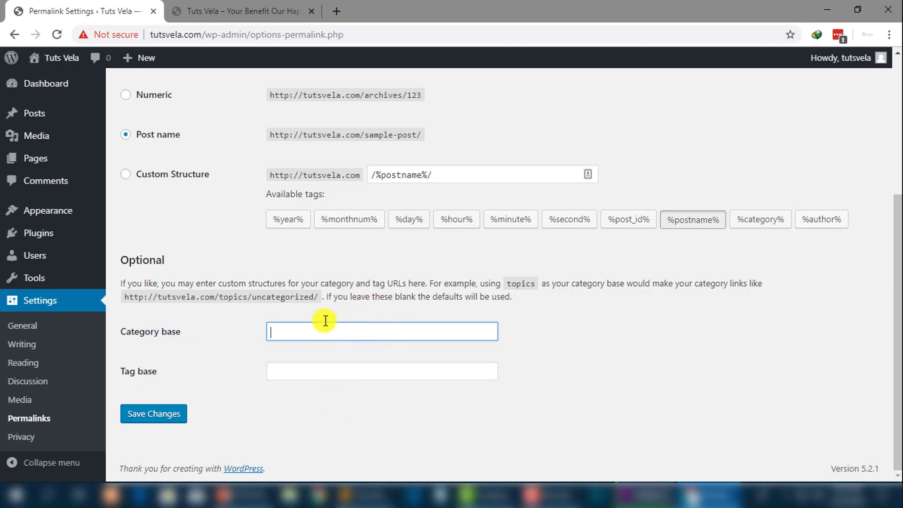
Save the Permalink Settings with the Post name structure, leaving the category and tag bases blank
{"action": "scroll", "coordinate": [309, 258], "scroll_direction": "up", "scroll_amount": 5}
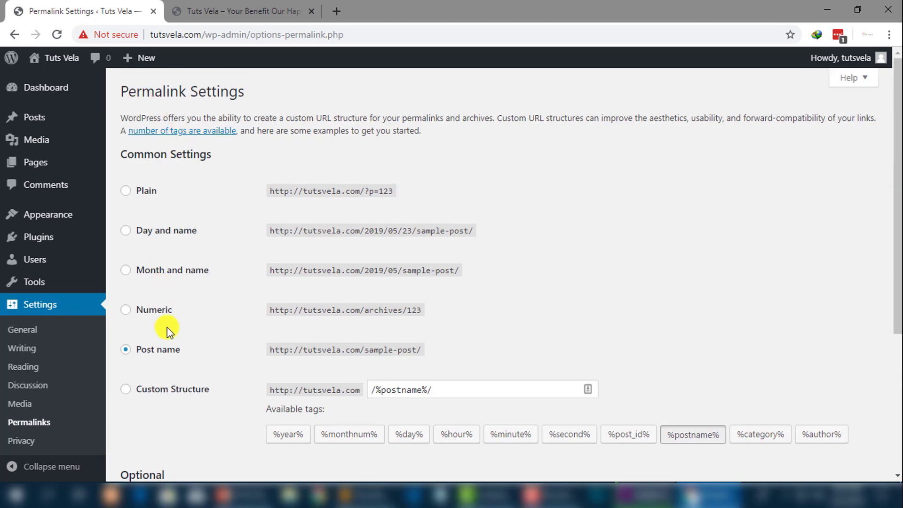
{"action": "scroll", "coordinate": [161, 312], "scroll_direction": "down", "scroll_amount": 4}
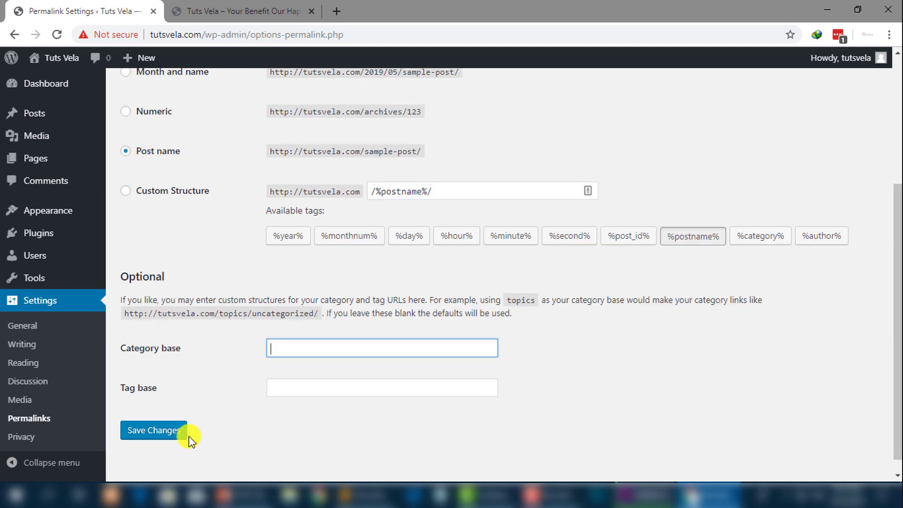
{"action": "left_click", "coordinate": [161, 431]}
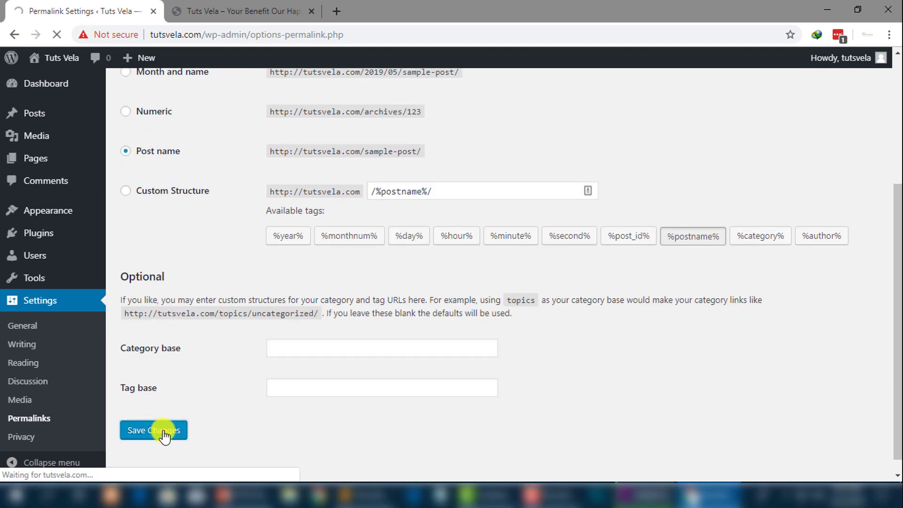
{"action": "scroll", "coordinate": [205, 423], "scroll_direction": "down", "scroll_amount": 5}
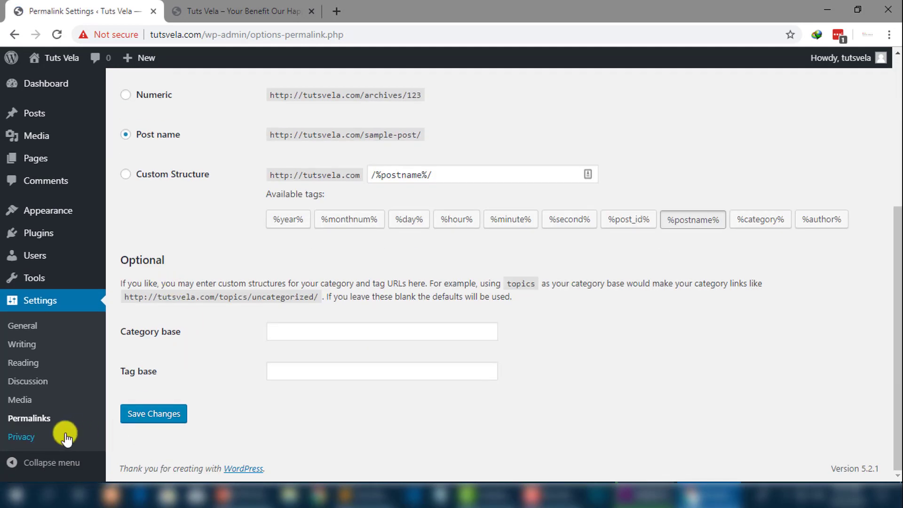
Open the Privacy Settings and examine the Privacy Policy page section and the existing pages offered for it
{"action": "left_click", "coordinate": [34, 438]}
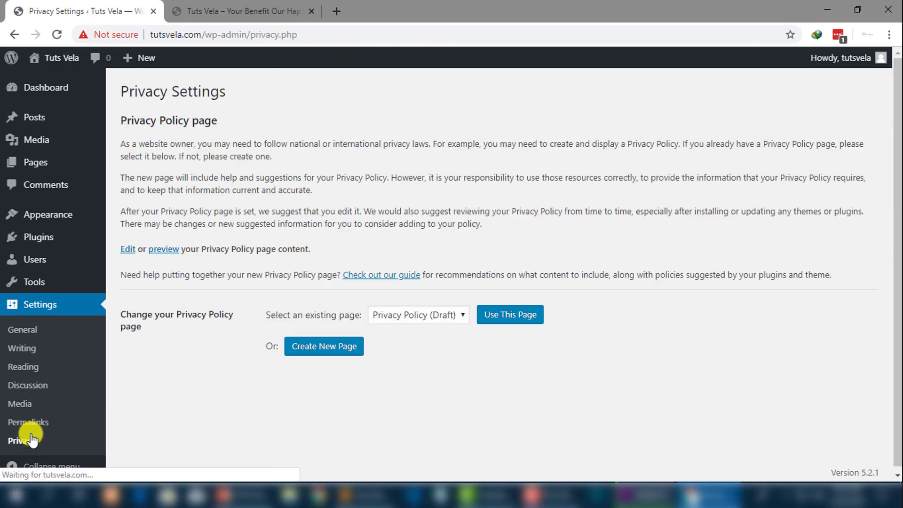
{"action": "left_click_drag", "start_coordinate": [275, 91], "coordinate": [121, 90]}
{"action": "left_click_drag", "start_coordinate": [122, 120], "coordinate": [229, 122]}
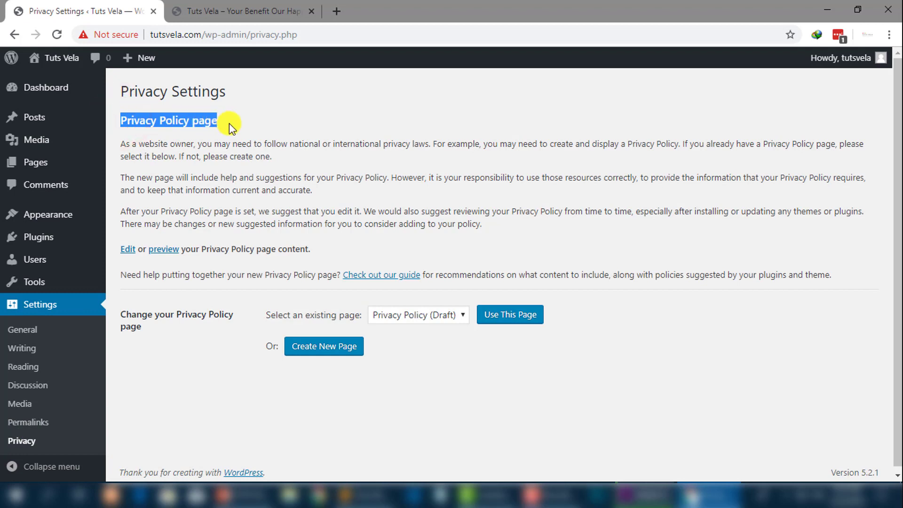
{"action": "left_click", "coordinate": [252, 122]}
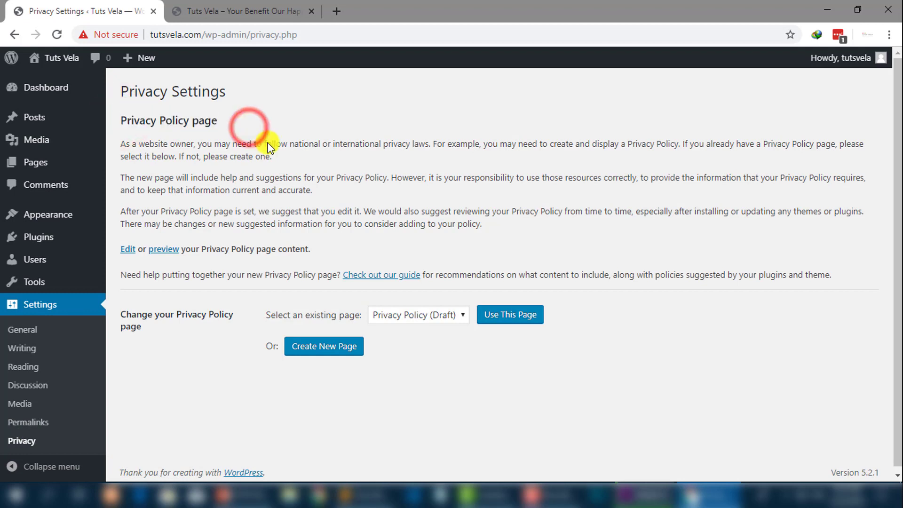
{"action": "left_click", "coordinate": [400, 323]}
{"action": "left_click", "coordinate": [403, 319]}
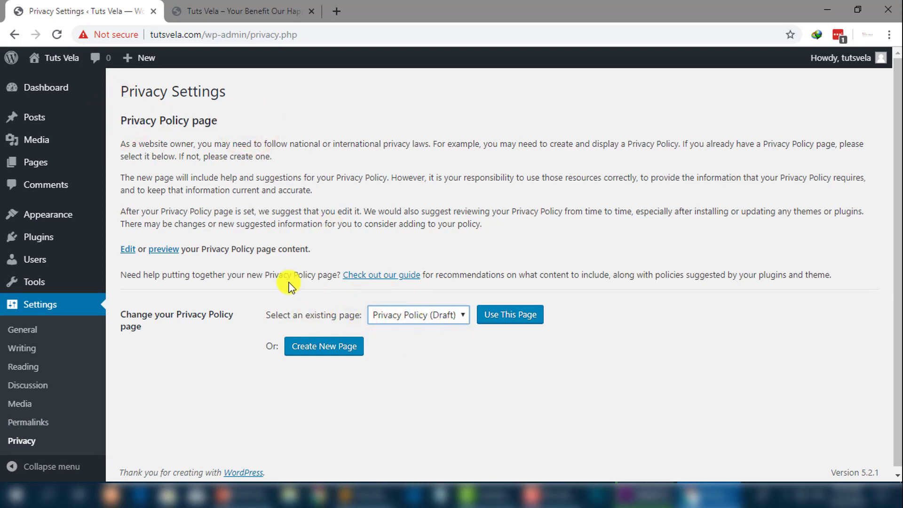
{"action": "left_click", "coordinate": [436, 315]}
{"action": "left_click", "coordinate": [418, 343]}
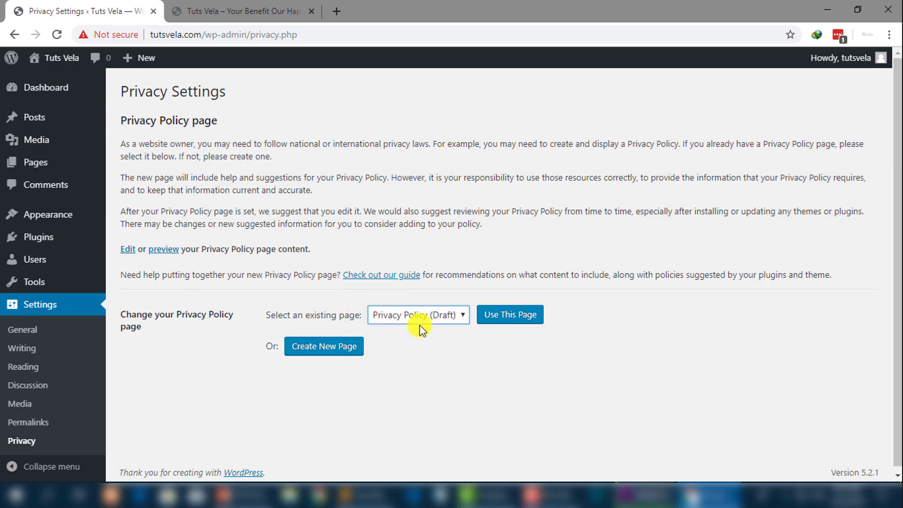